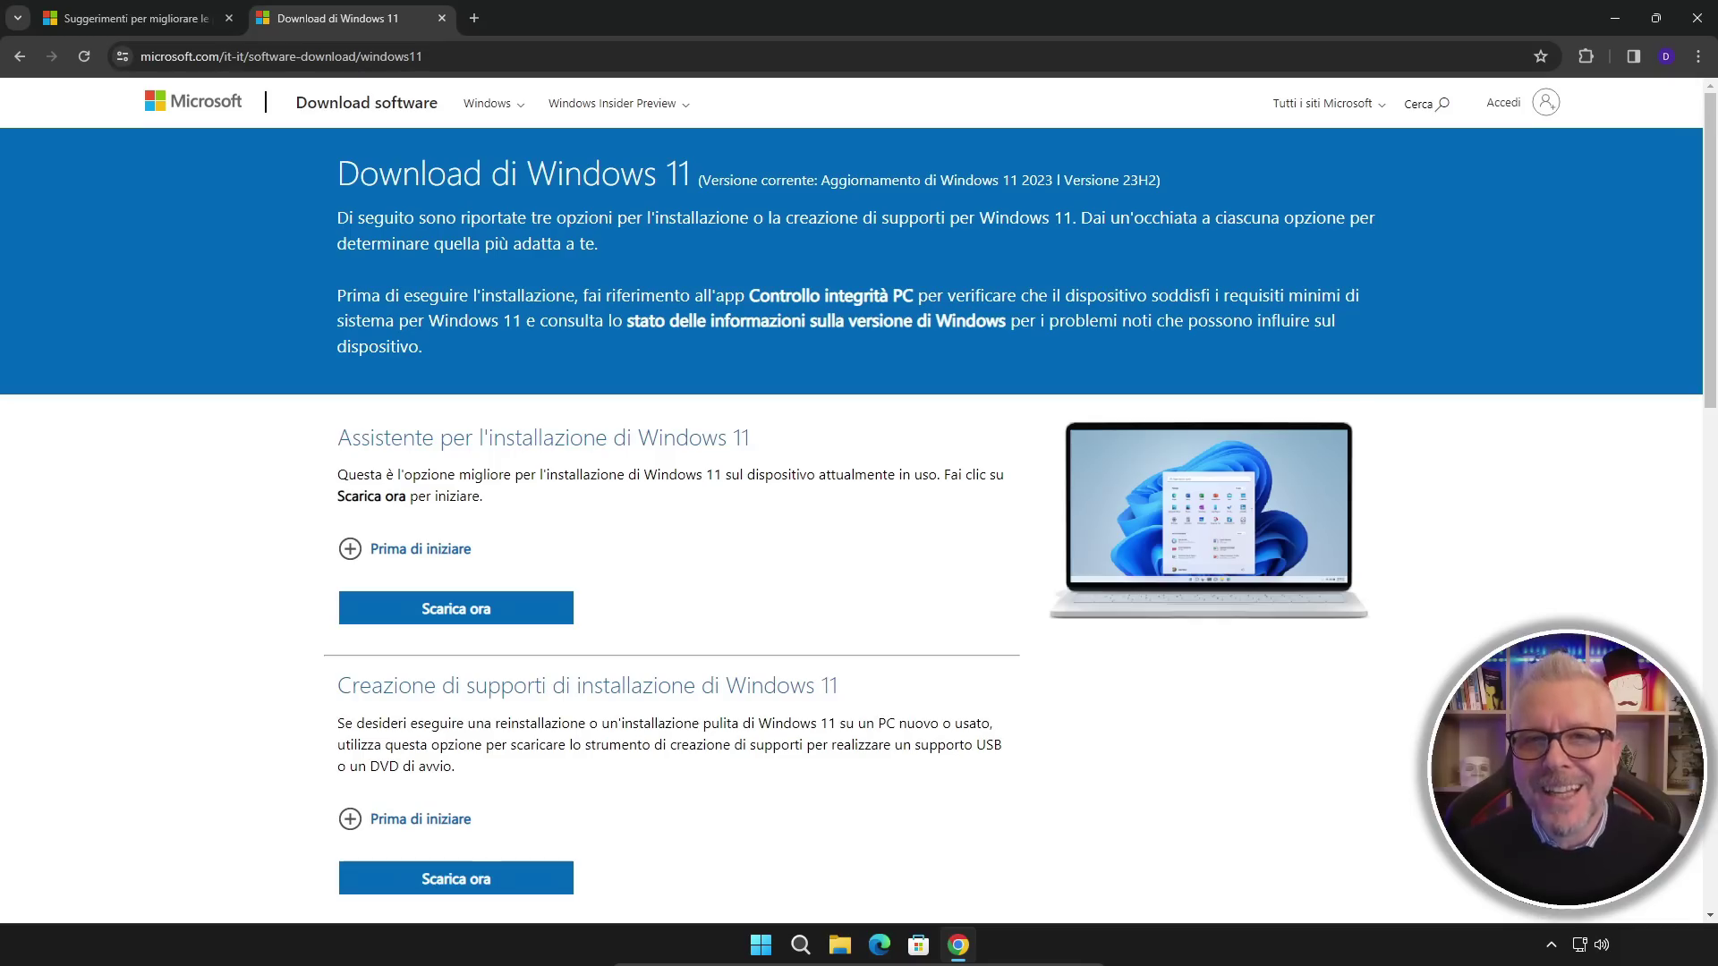
{"action": "scroll", "coordinate": [1403, 662], "scroll_direction": "down", "scroll_amount": 6}
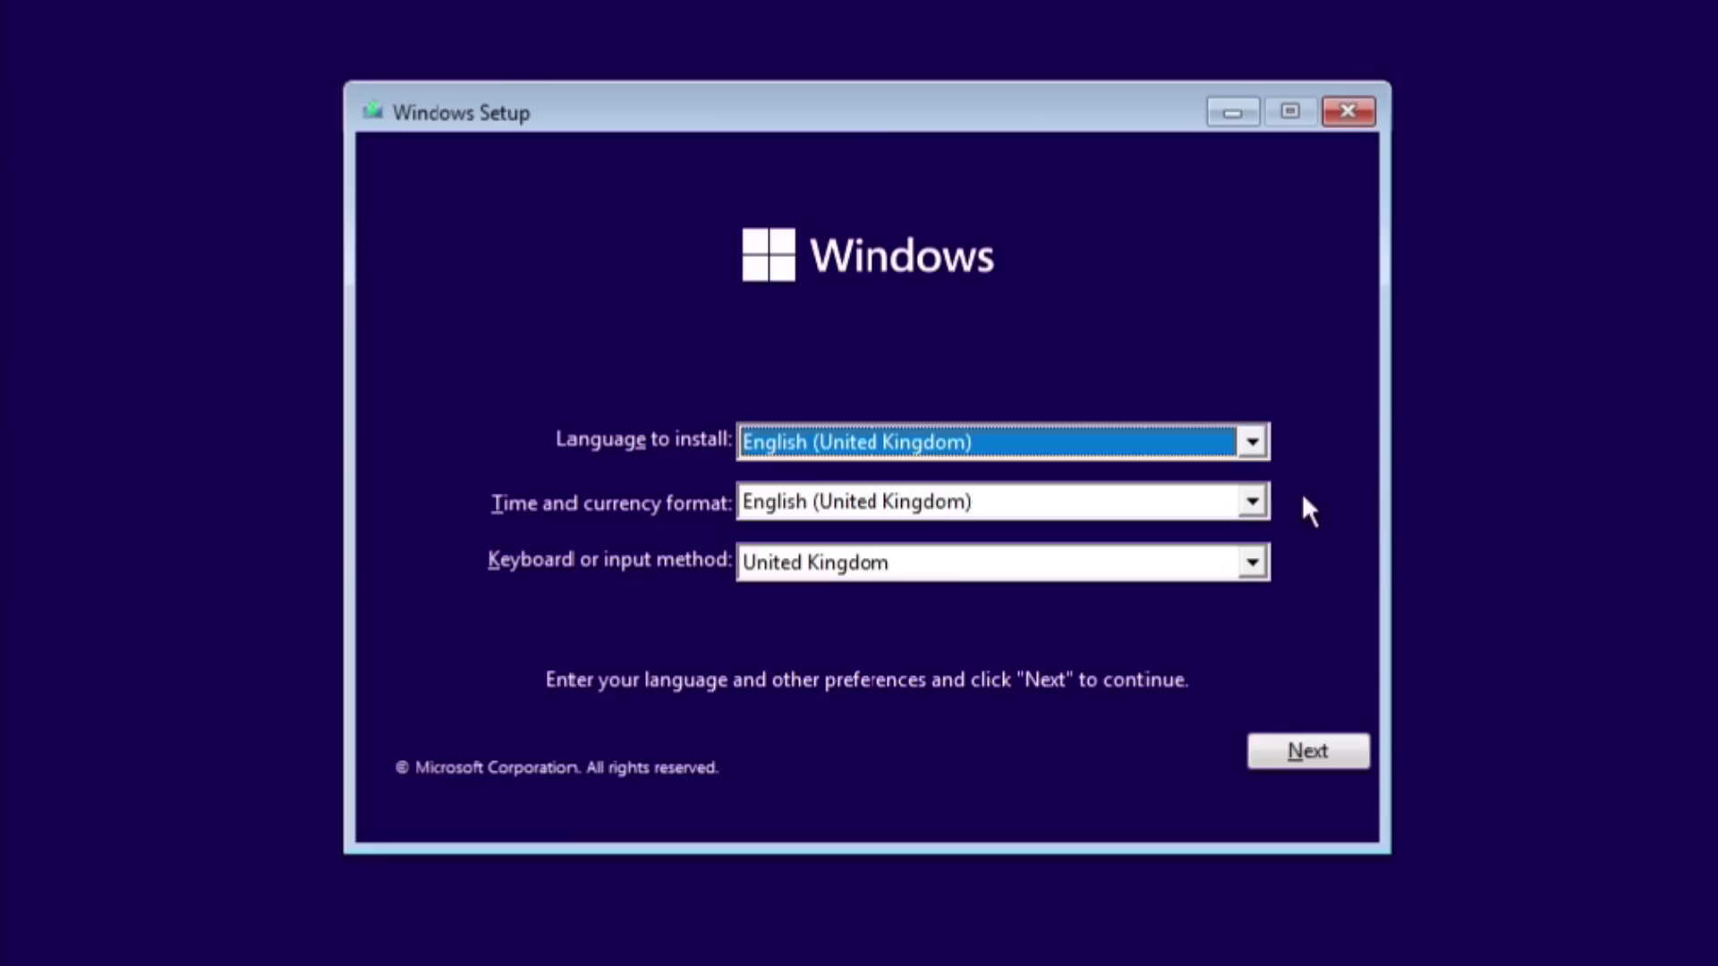
Step: Set the time and currency format to English (World) in Windows Setup
{"action": "left_click", "coordinate": [1060, 501]}
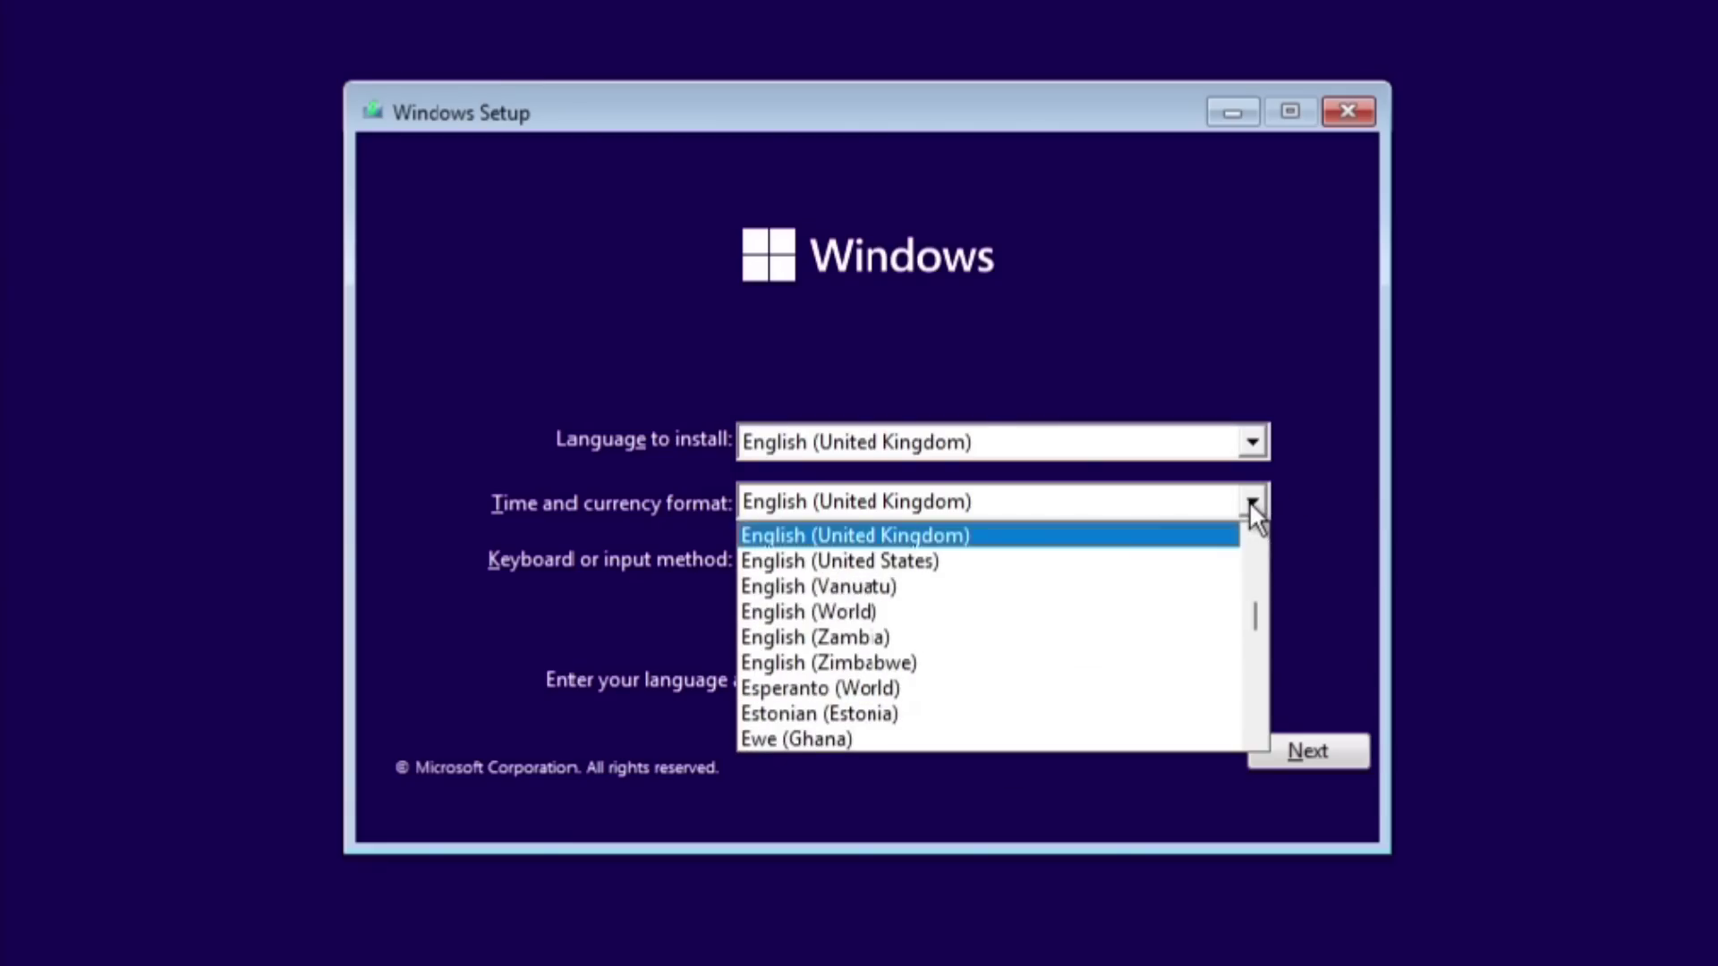
{"action": "left_click", "coordinate": [1032, 611]}
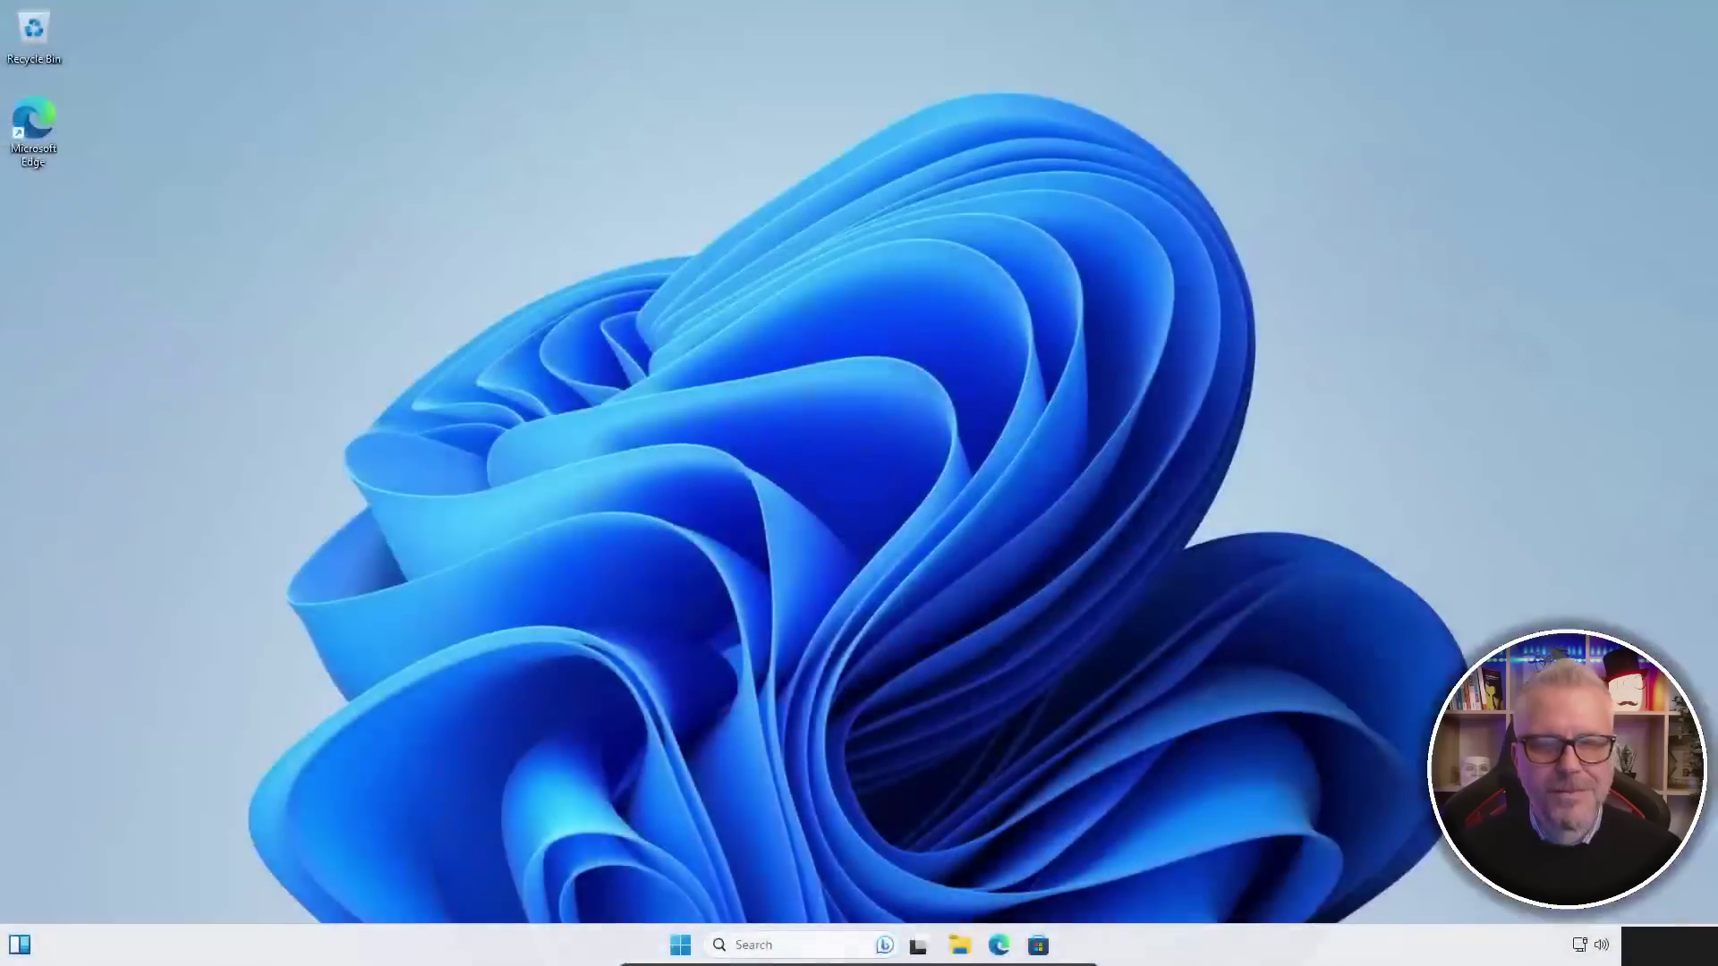
Step: Open the Language & region page of the Windows Settings
{"action": "key", "text": "super"}
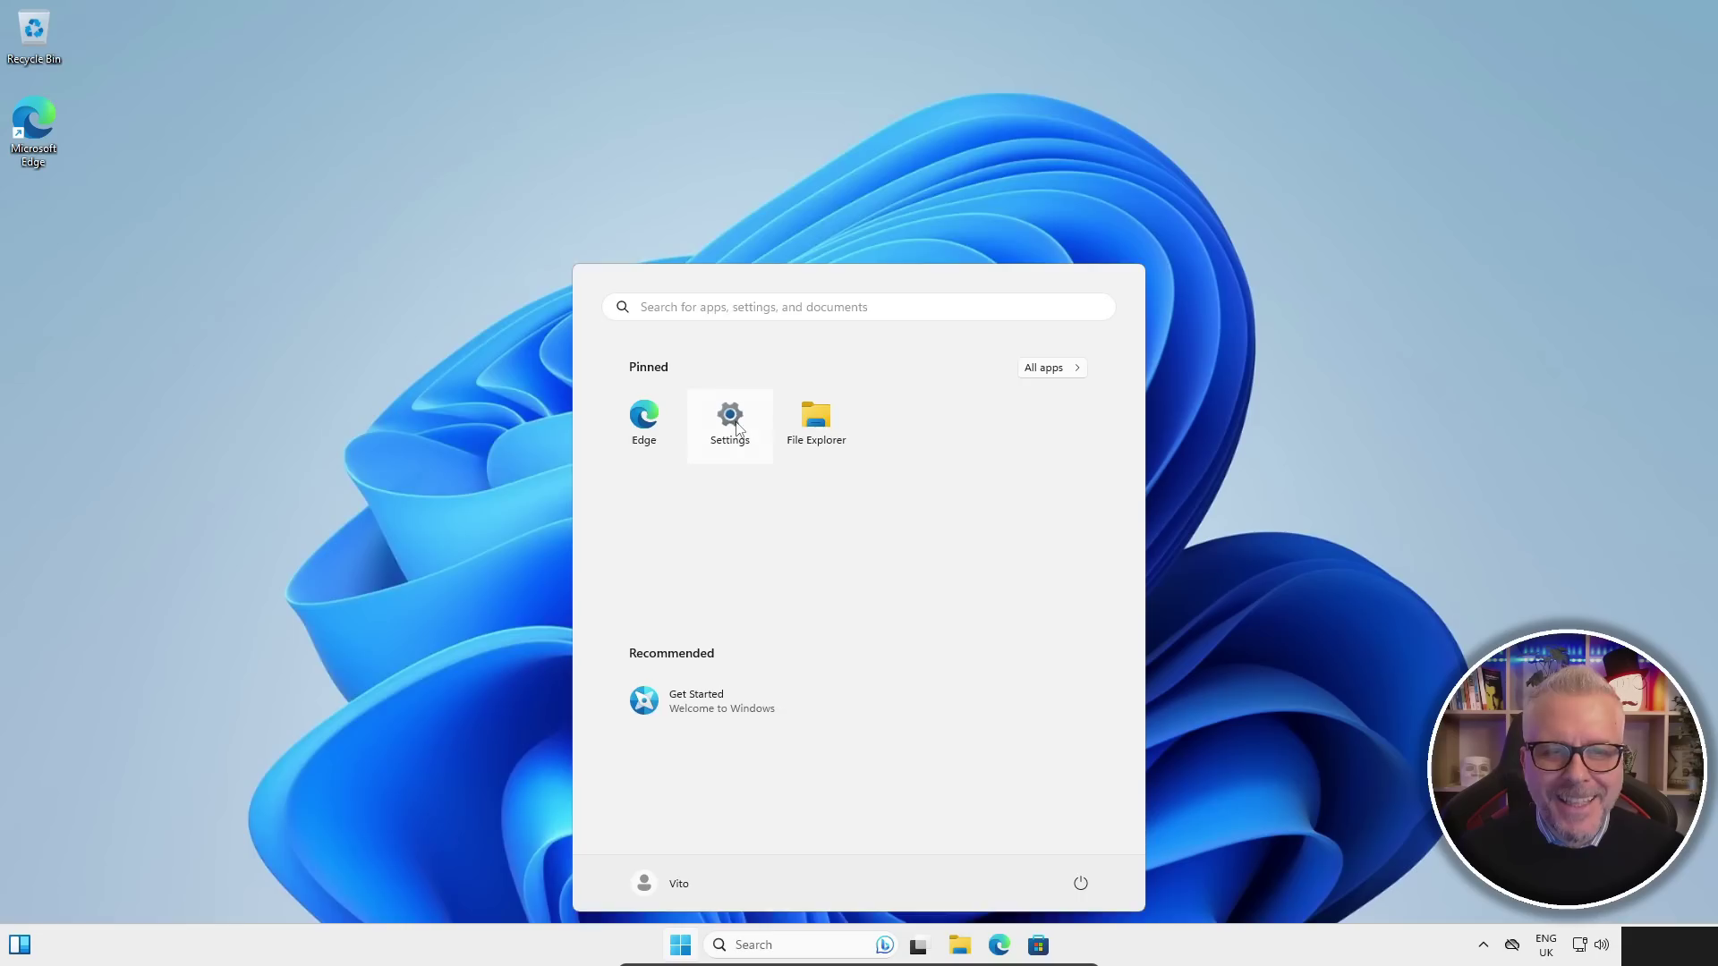
{"action": "left_click", "coordinate": [743, 416]}
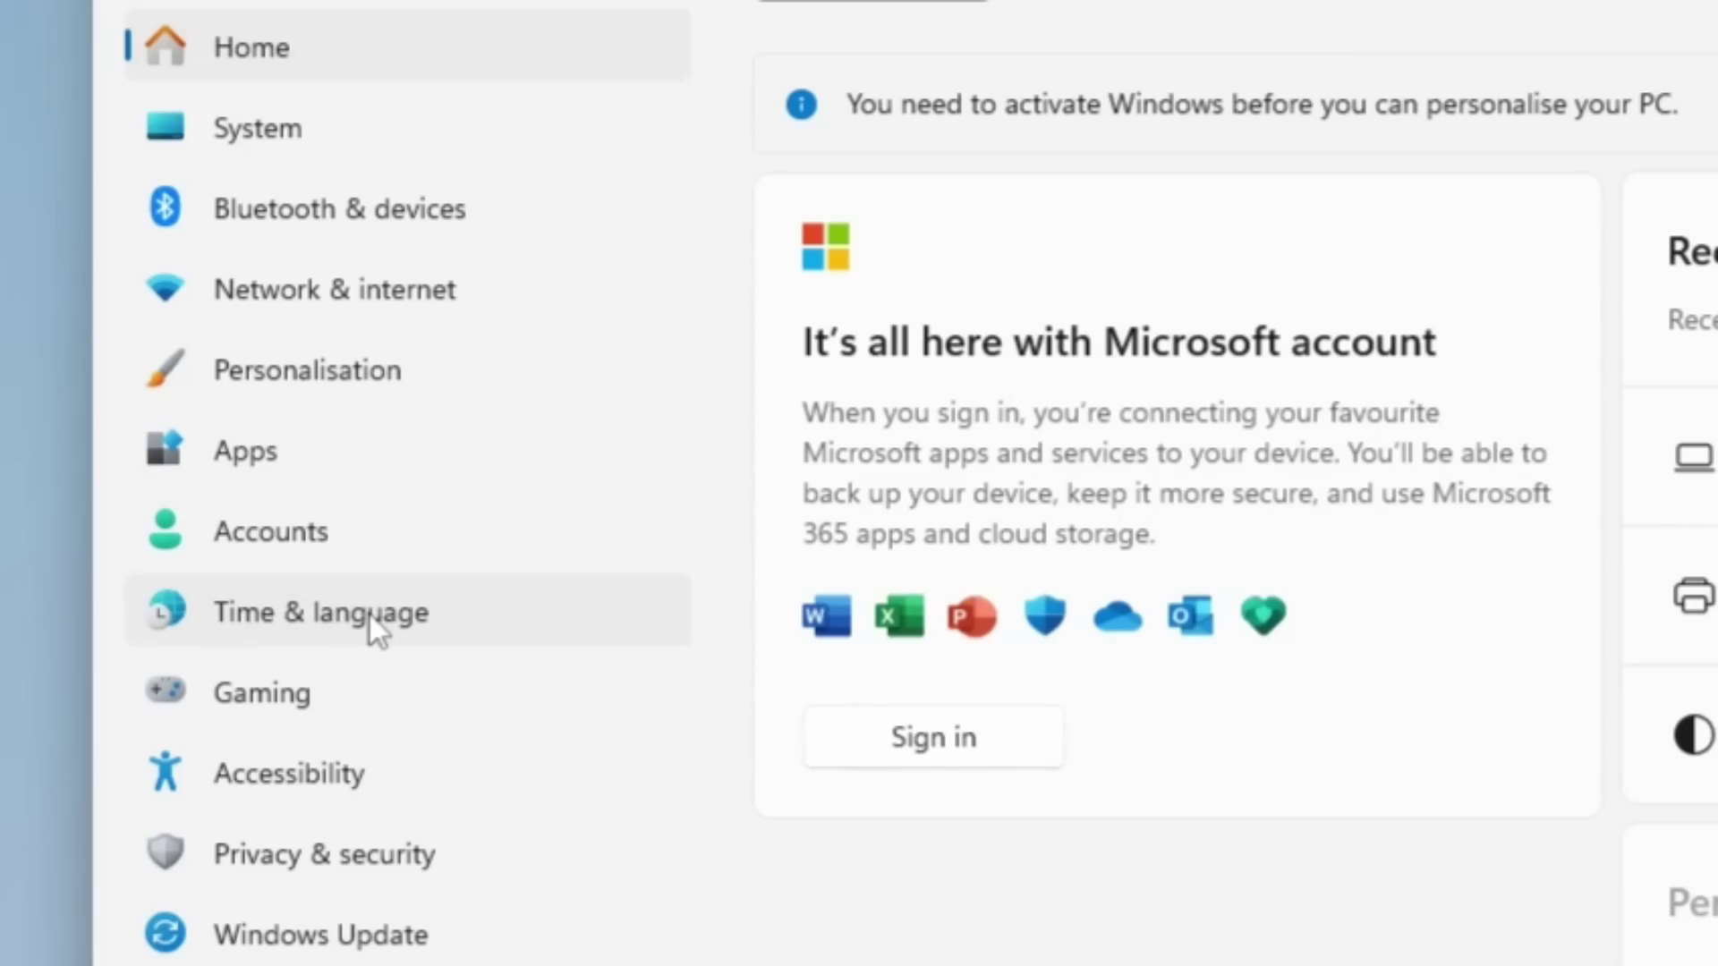
{"action": "left_click", "coordinate": [368, 614]}
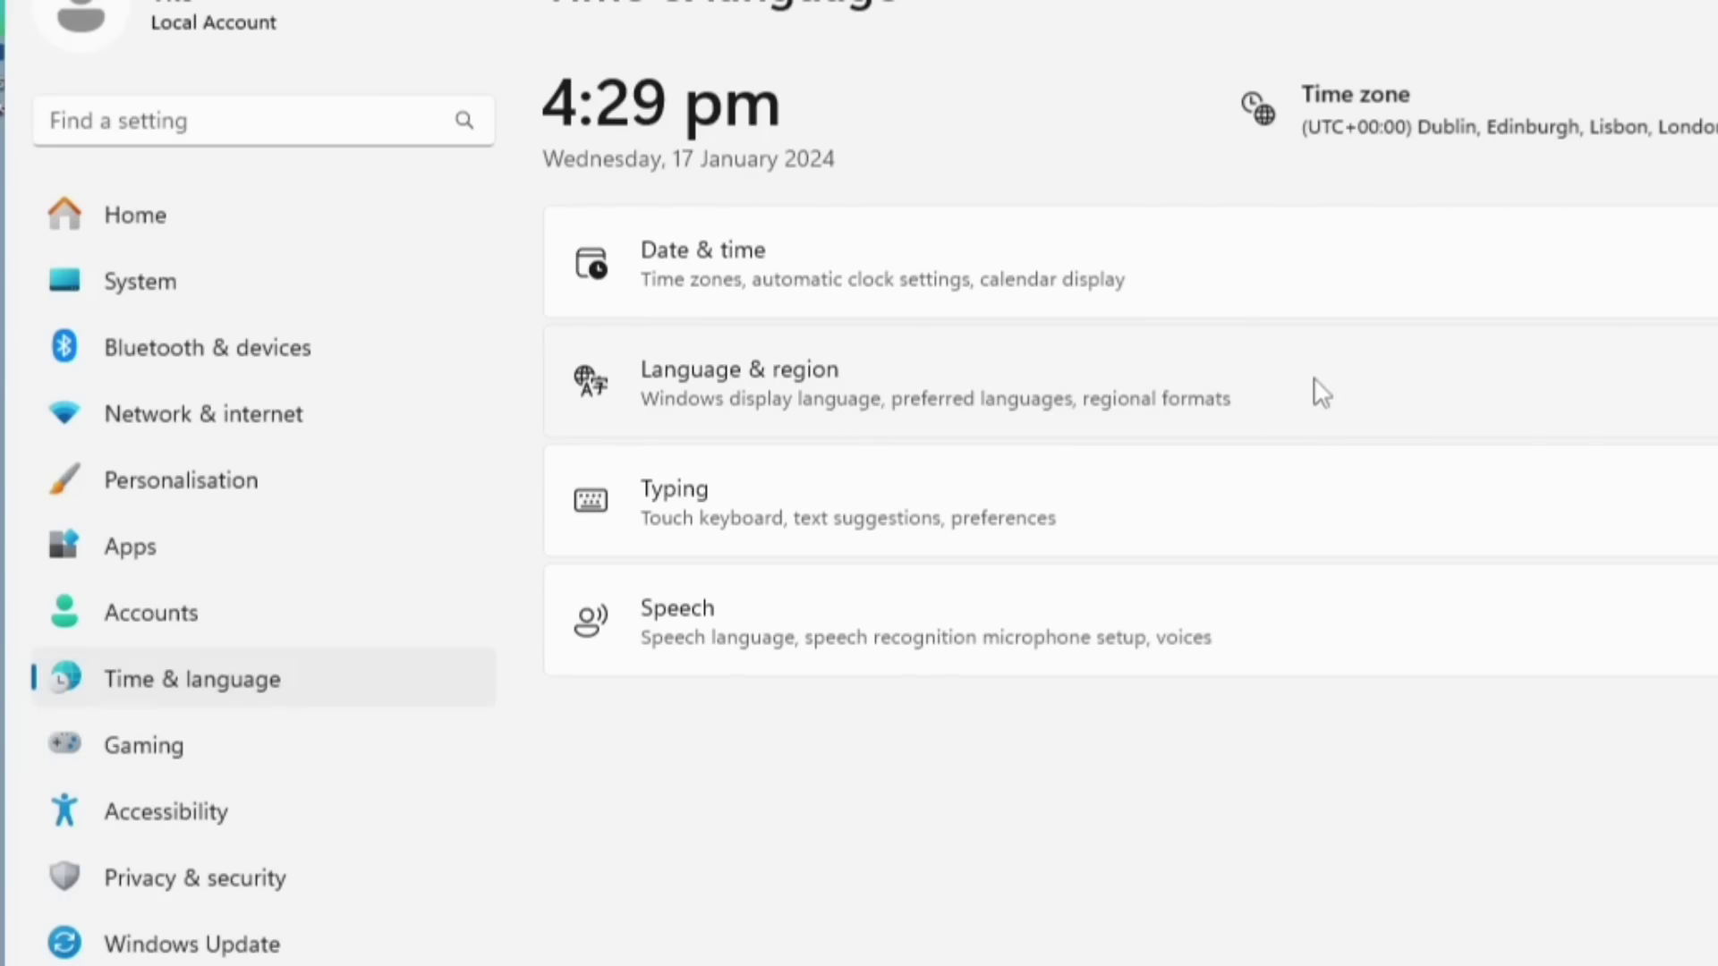
{"action": "left_click", "coordinate": [1313, 379]}
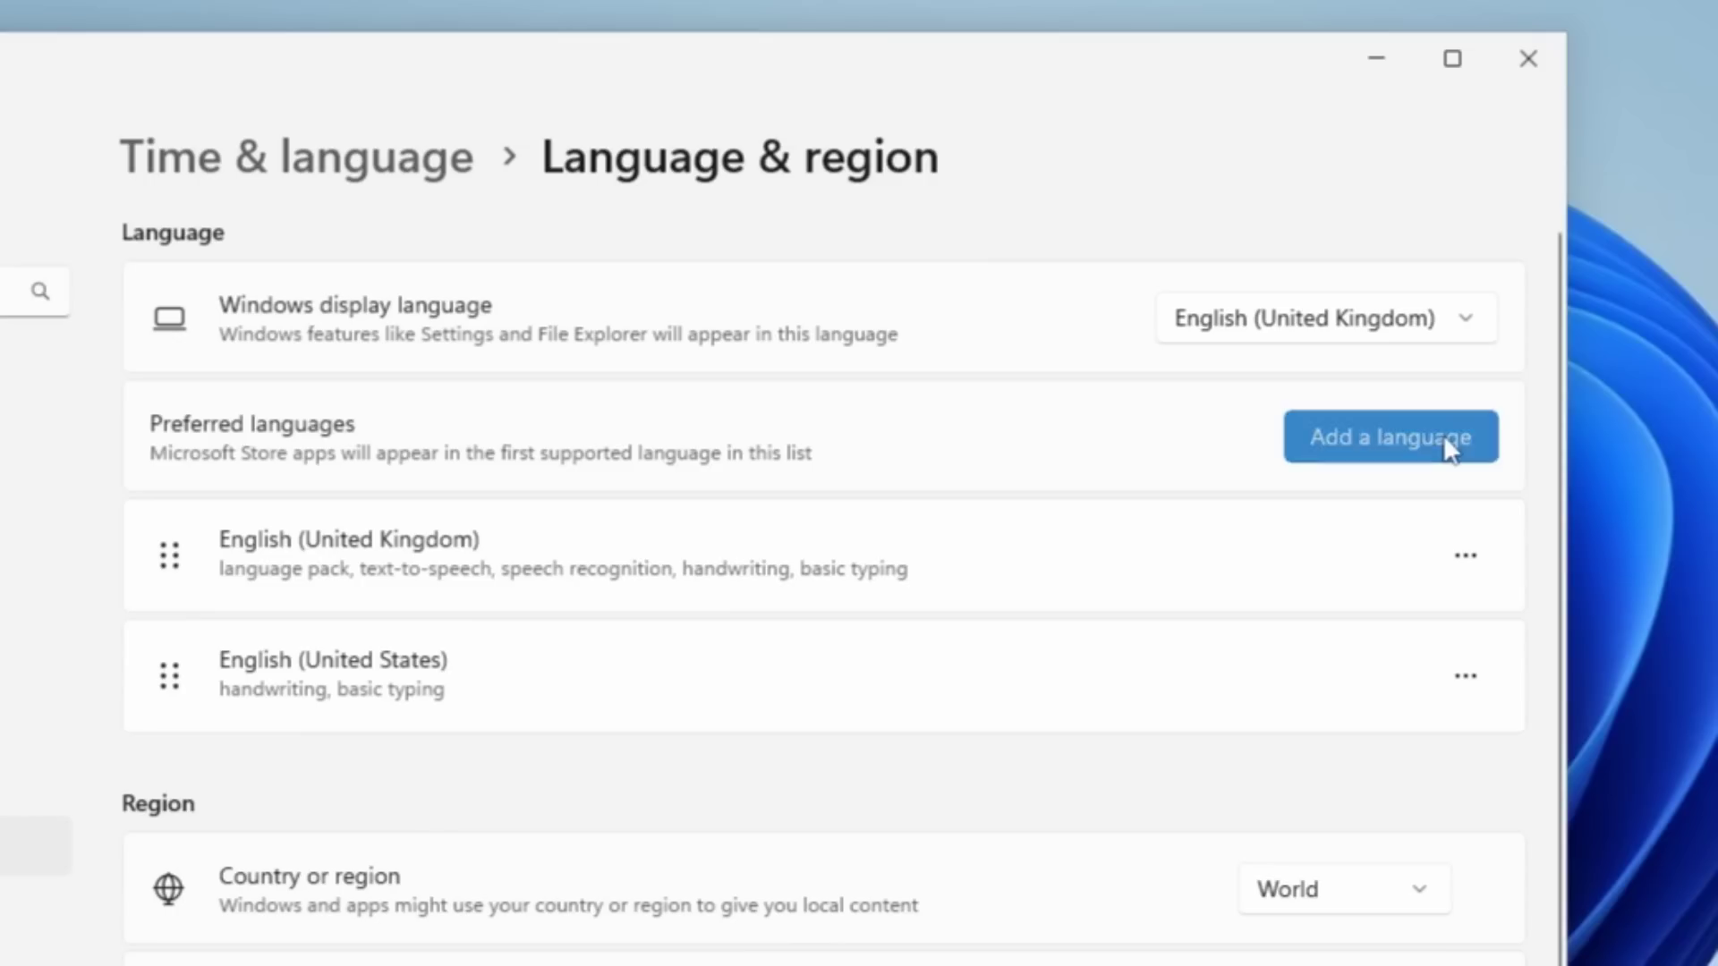
Step: Add Italiano (Italia) as a preferred language and install it with its optional features as the Windows display language
{"action": "left_click", "coordinate": [1058, 250]}
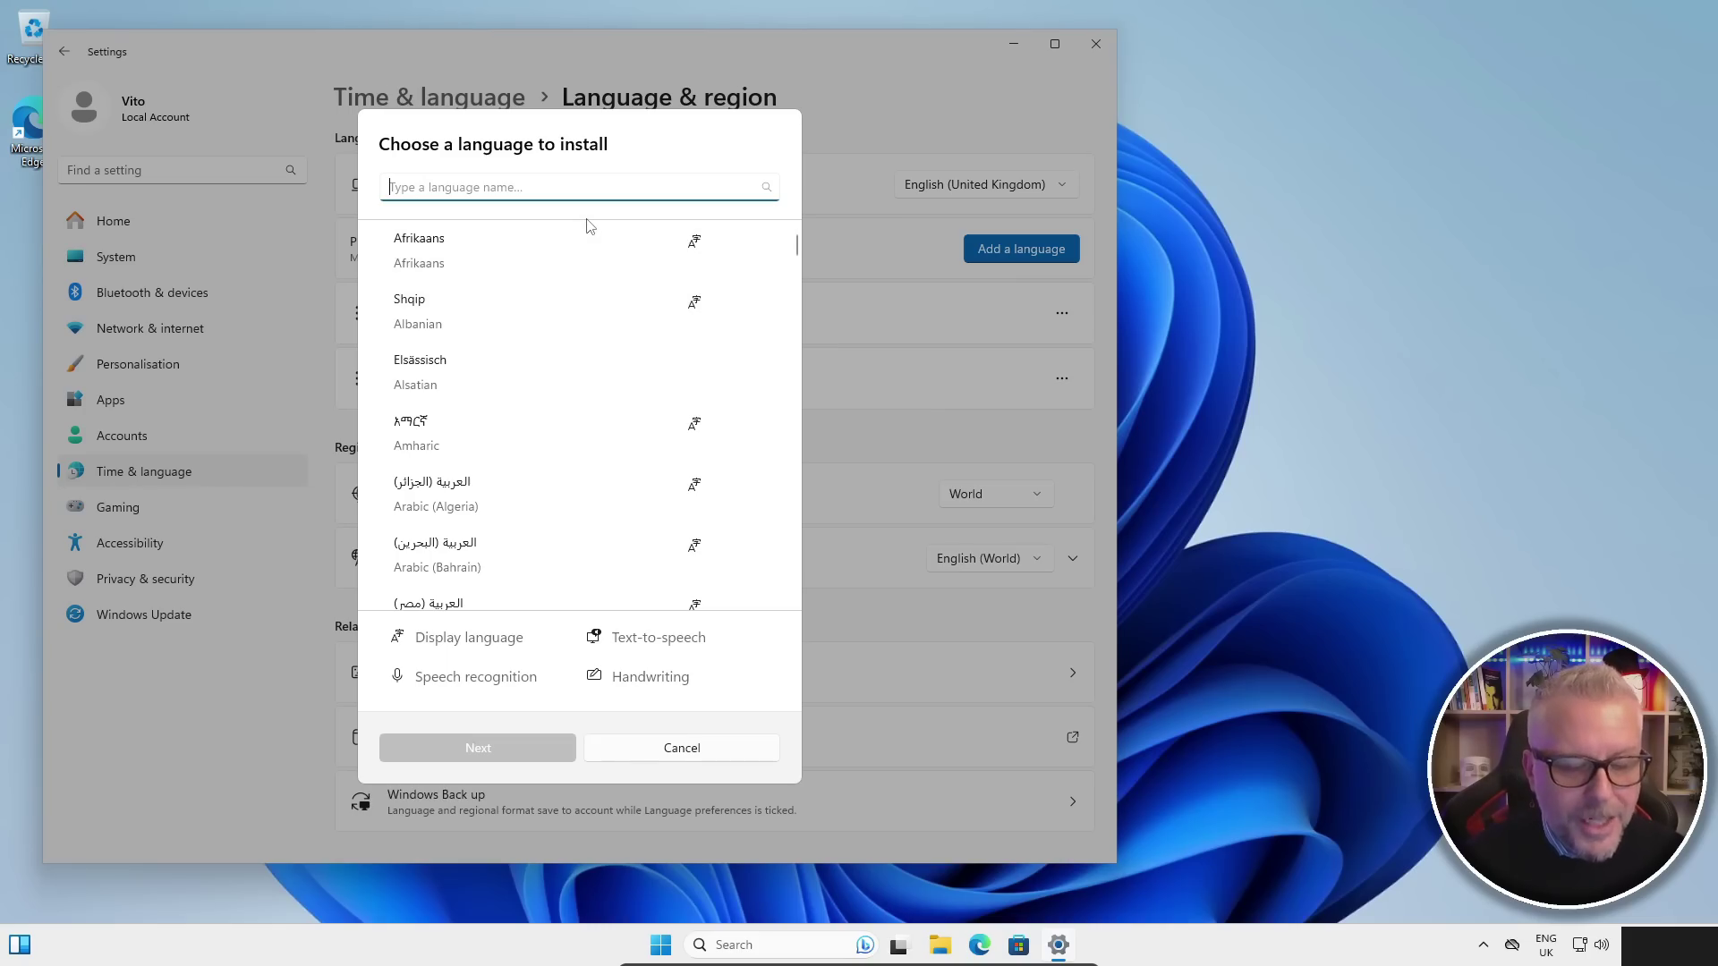
{"action": "type", "text": "ita"}
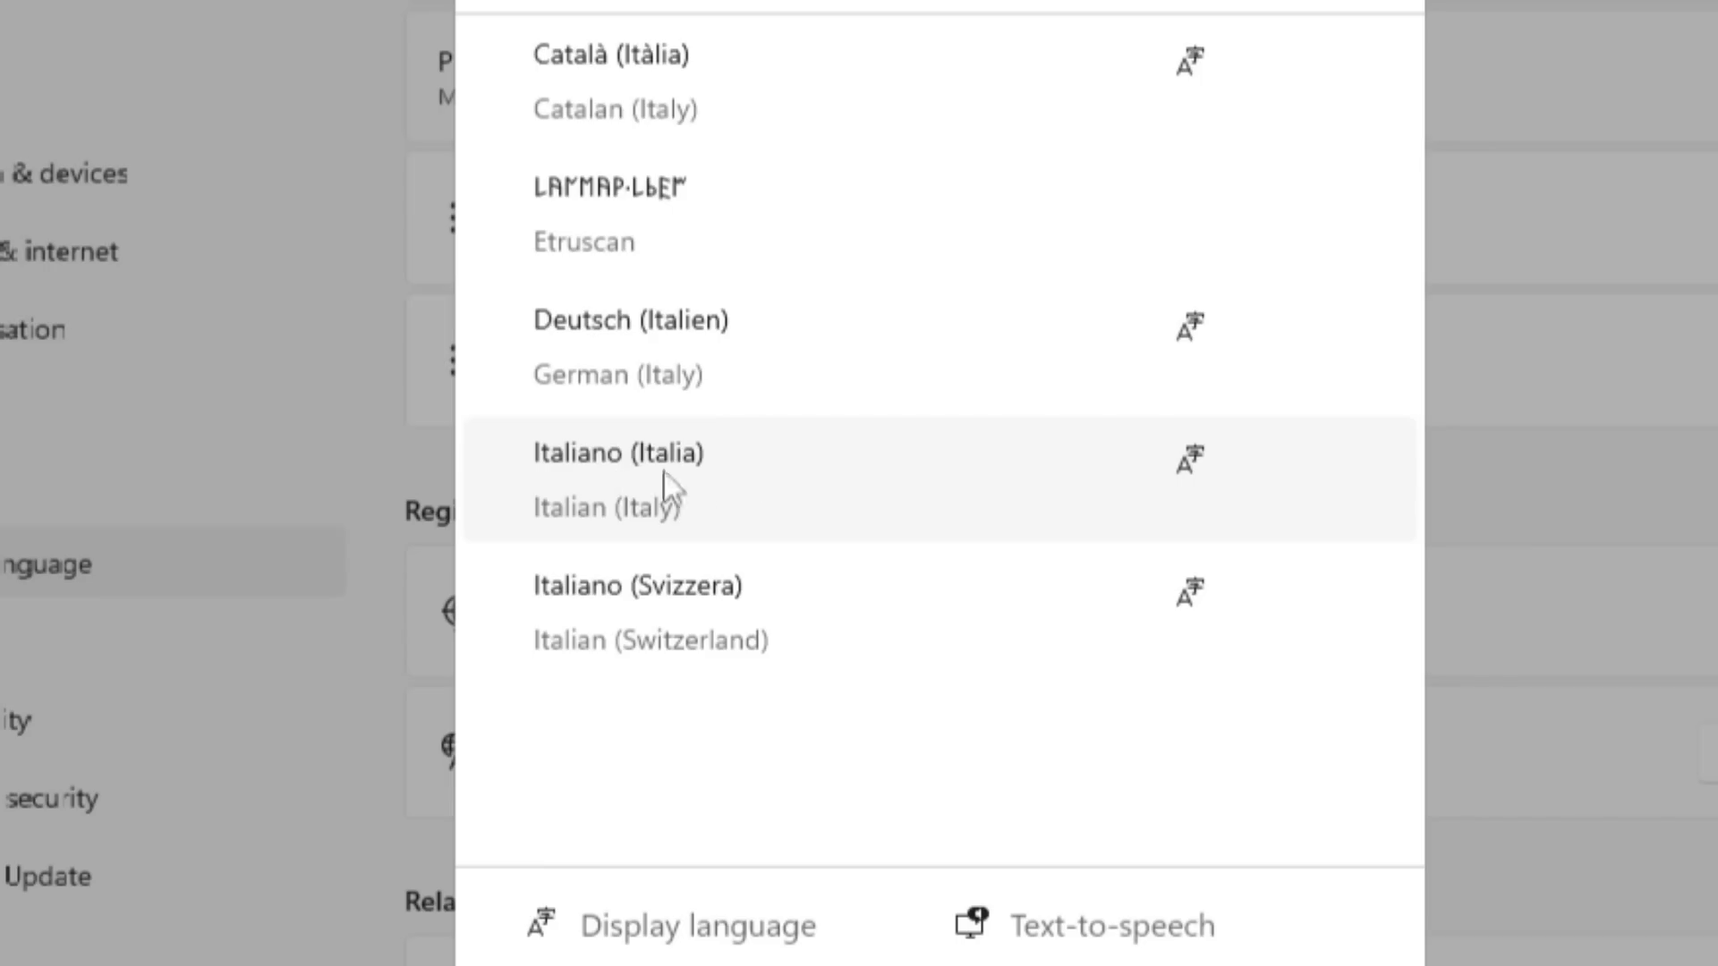
{"action": "left_click", "coordinate": [657, 469]}
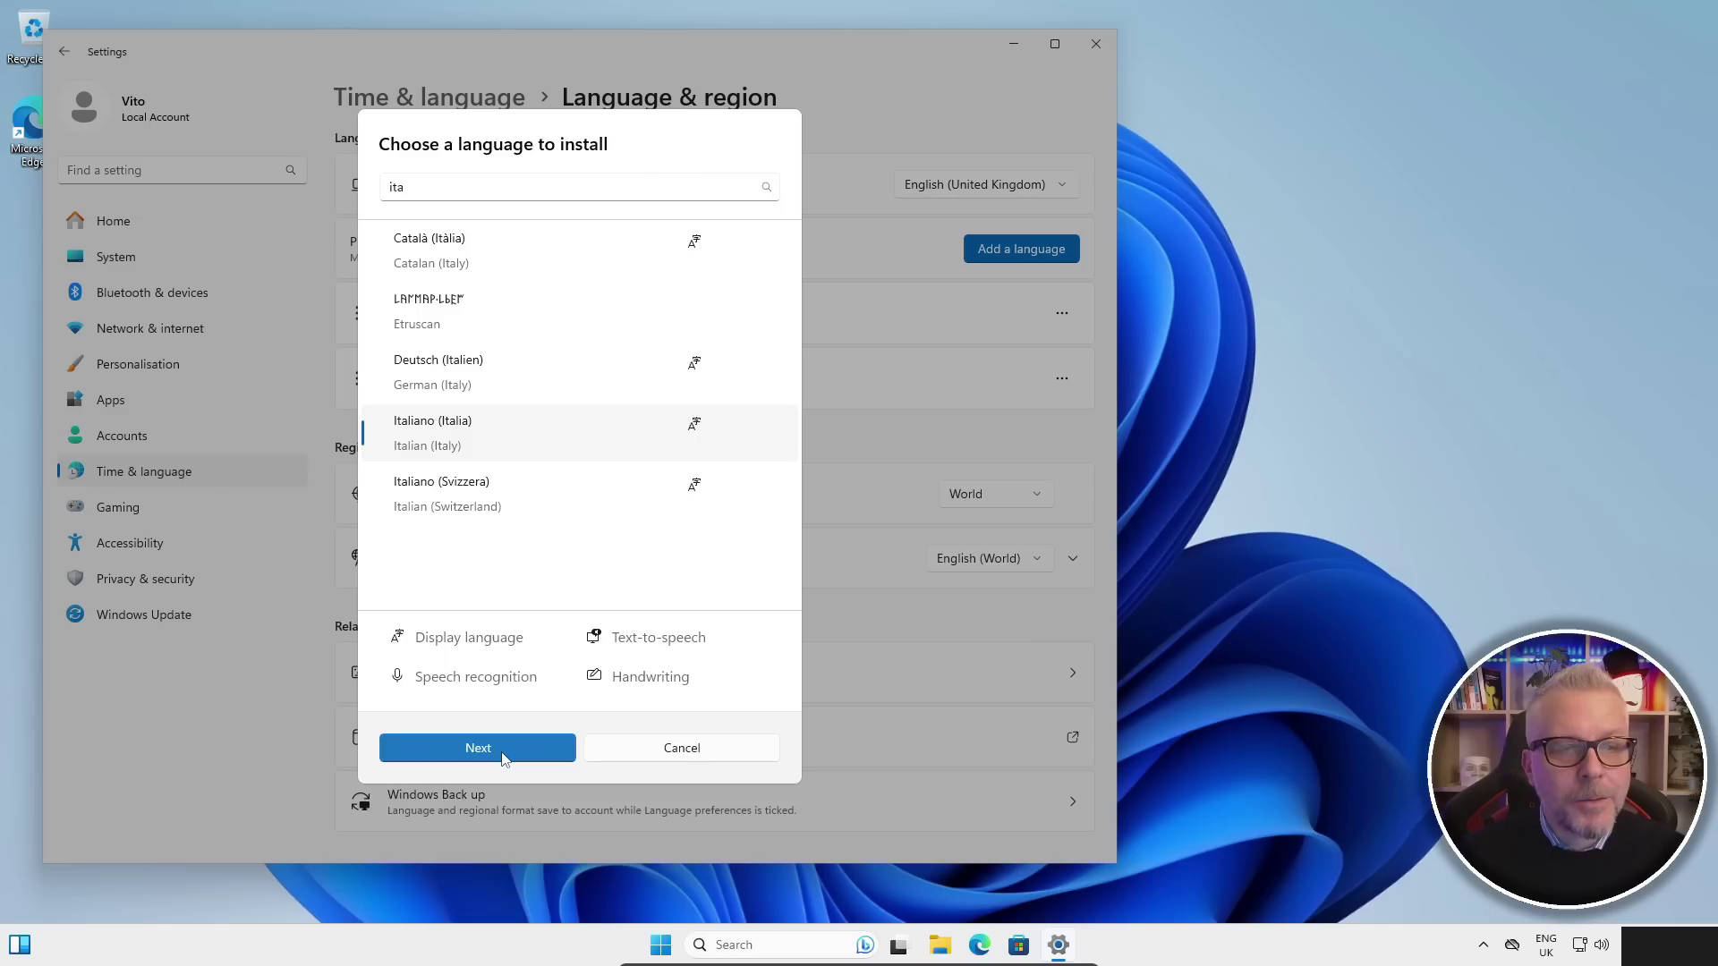
{"action": "left_click", "coordinate": [501, 750]}
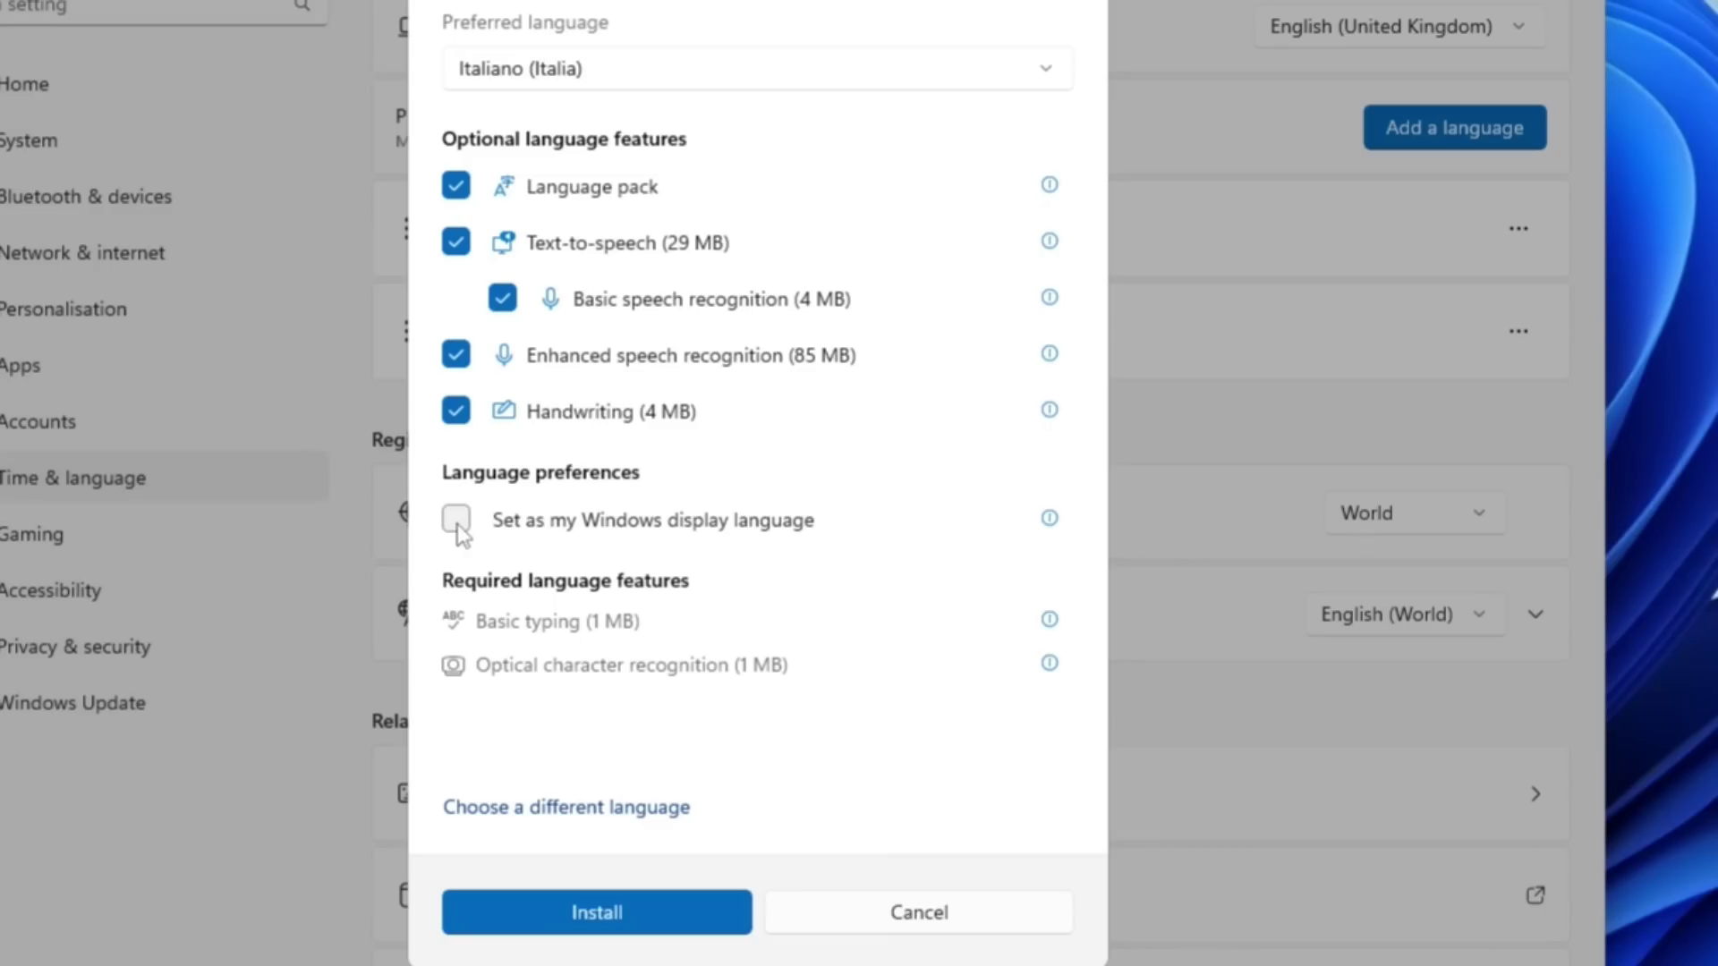
{"action": "left_click", "coordinate": [388, 500]}
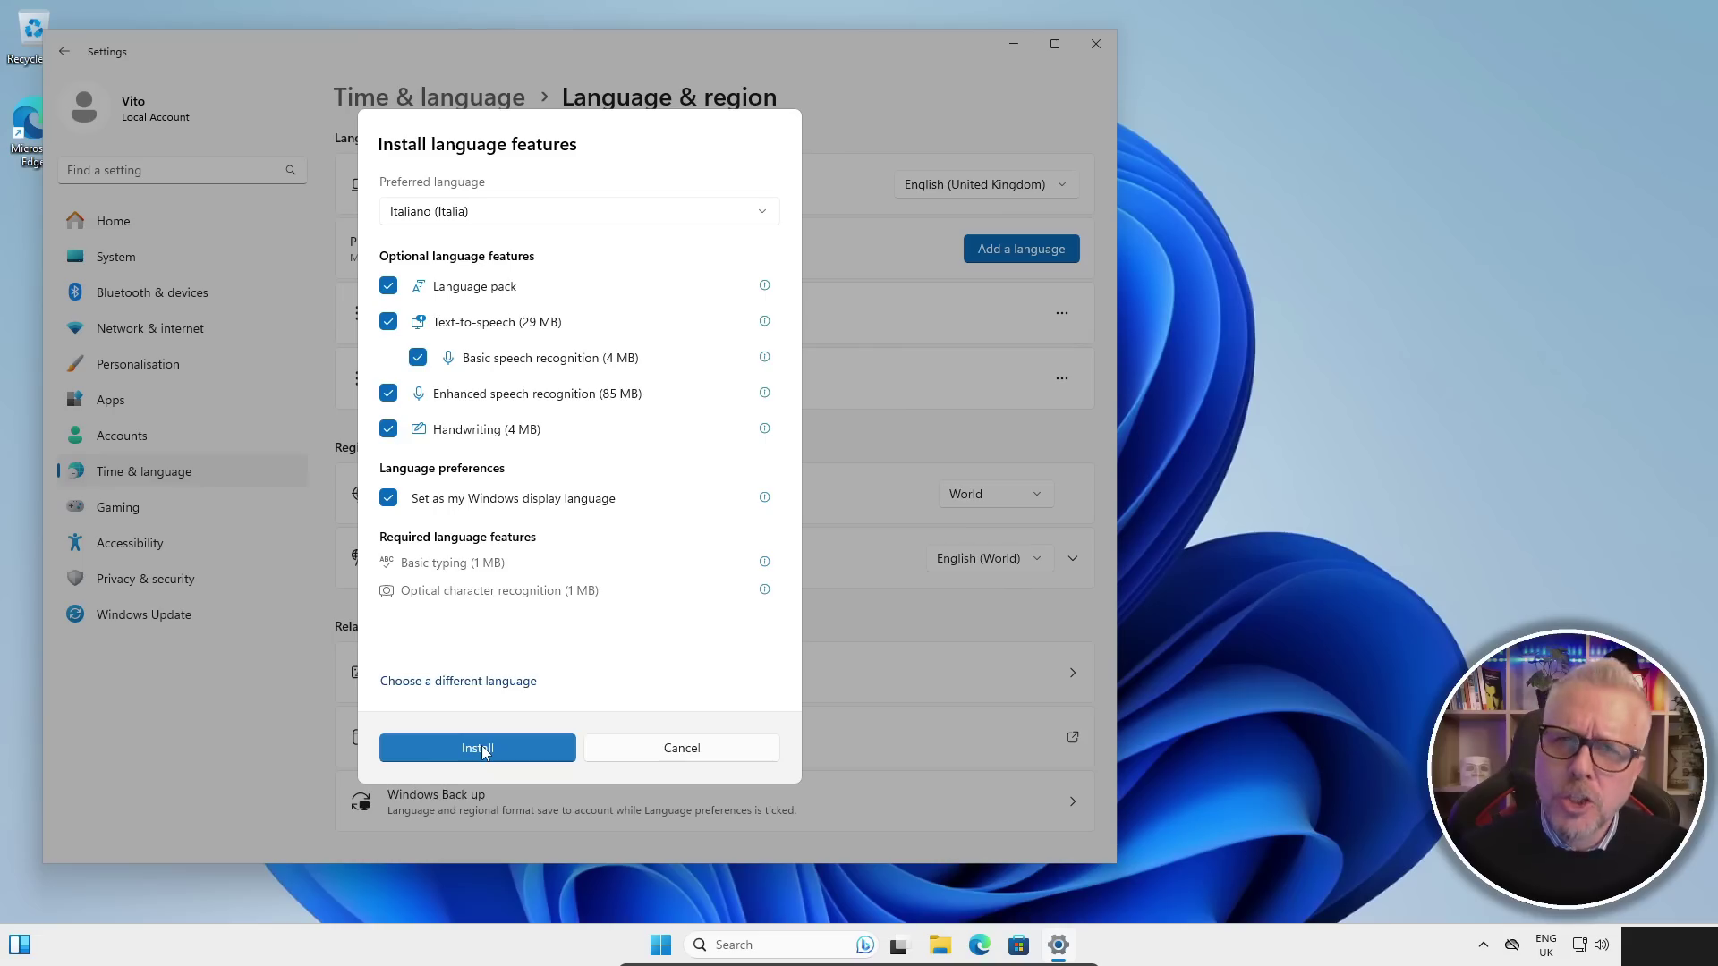
{"action": "left_click", "coordinate": [603, 908]}
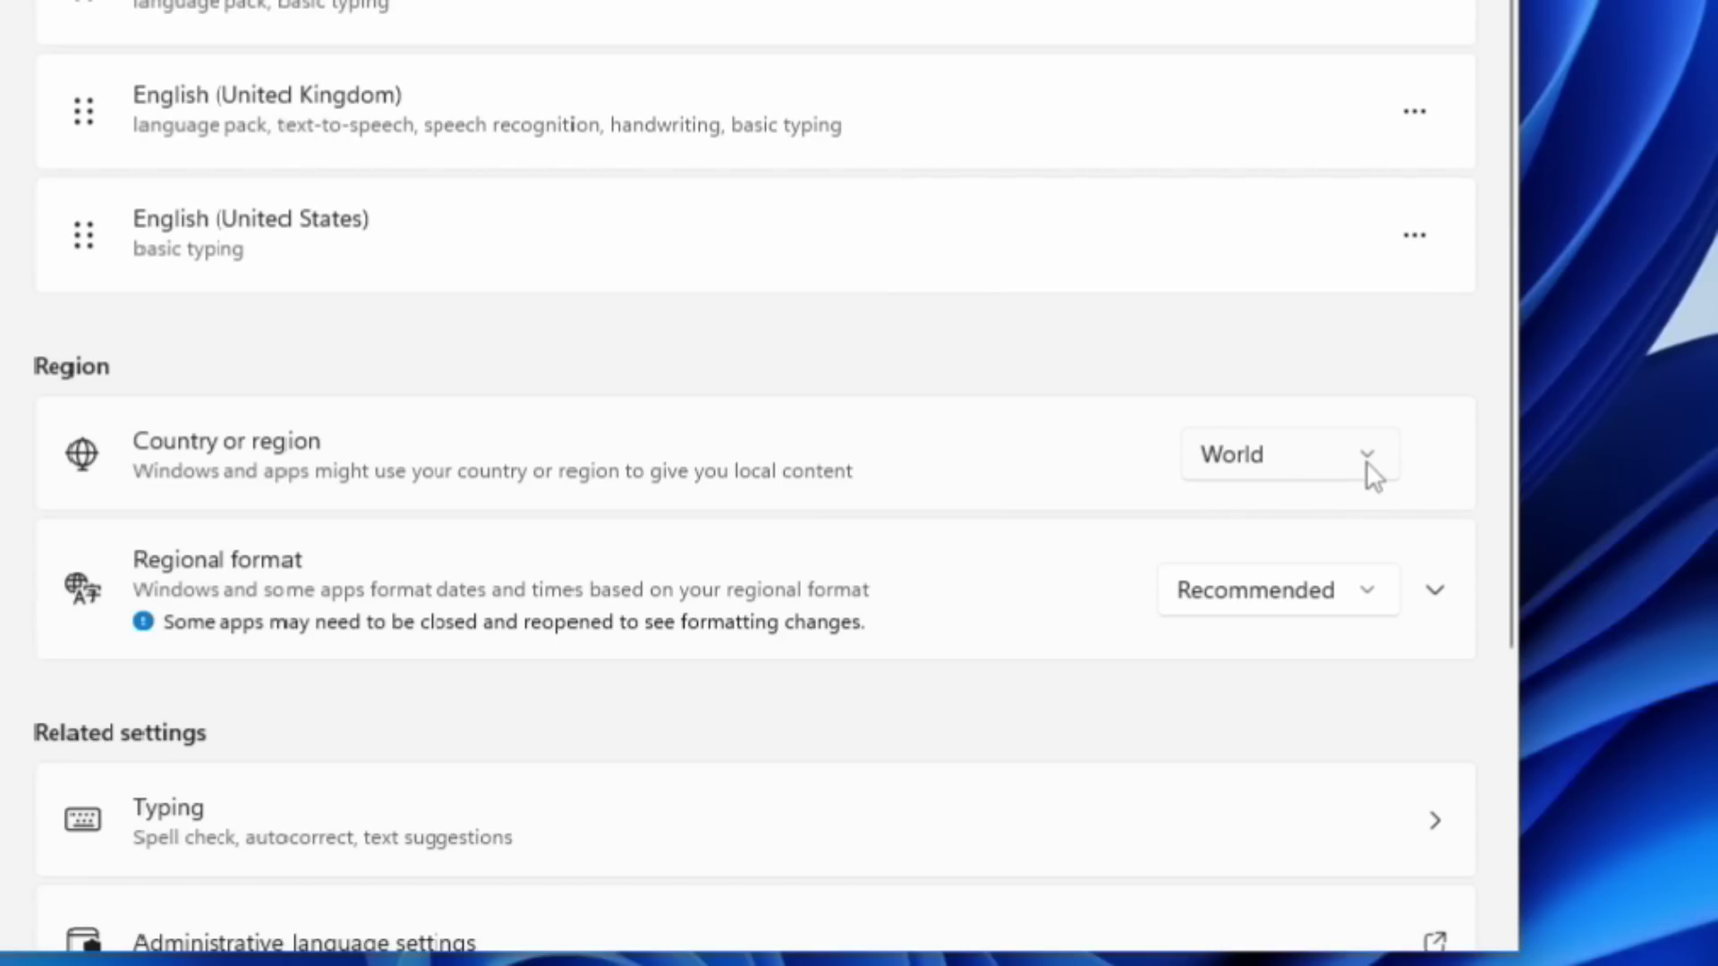
Step: Set the country or region to Italy
{"action": "left_click", "coordinate": [1366, 459]}
{"action": "scroll", "coordinate": [1364, 331], "scroll_direction": "up", "scroll_amount": 5}
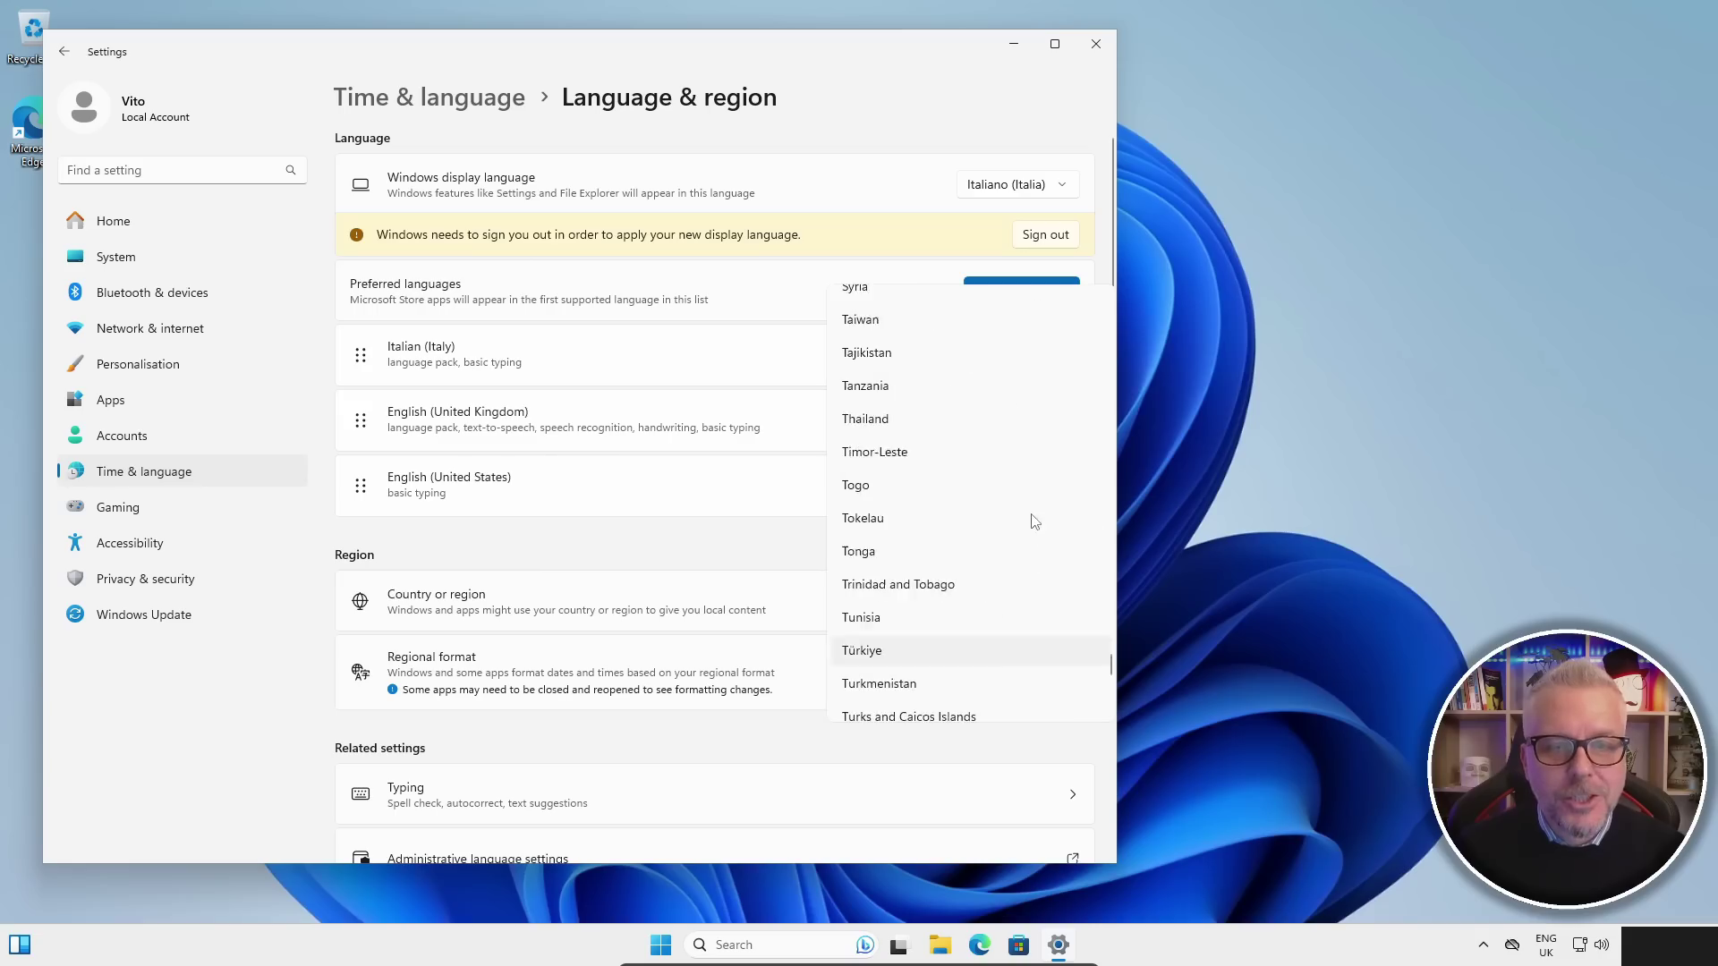
{"action": "scroll", "coordinate": [1035, 521], "scroll_direction": "up", "scroll_amount": 15}
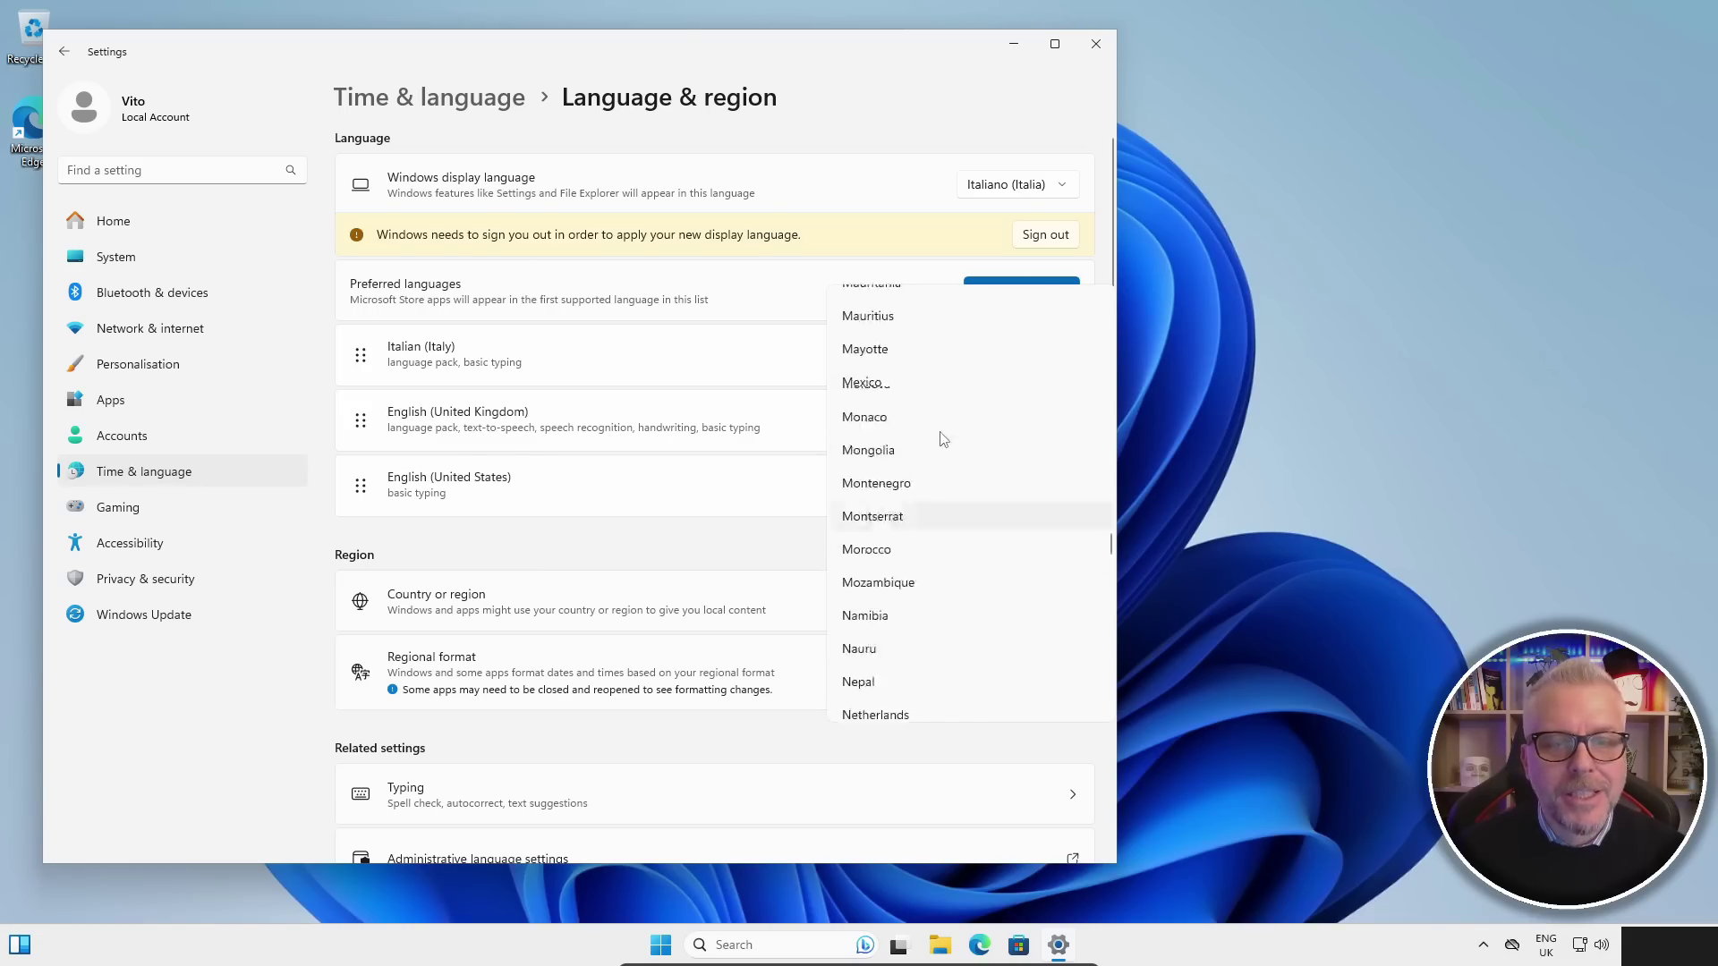
{"action": "scroll", "coordinate": [943, 438], "scroll_direction": "up", "scroll_amount": 12}
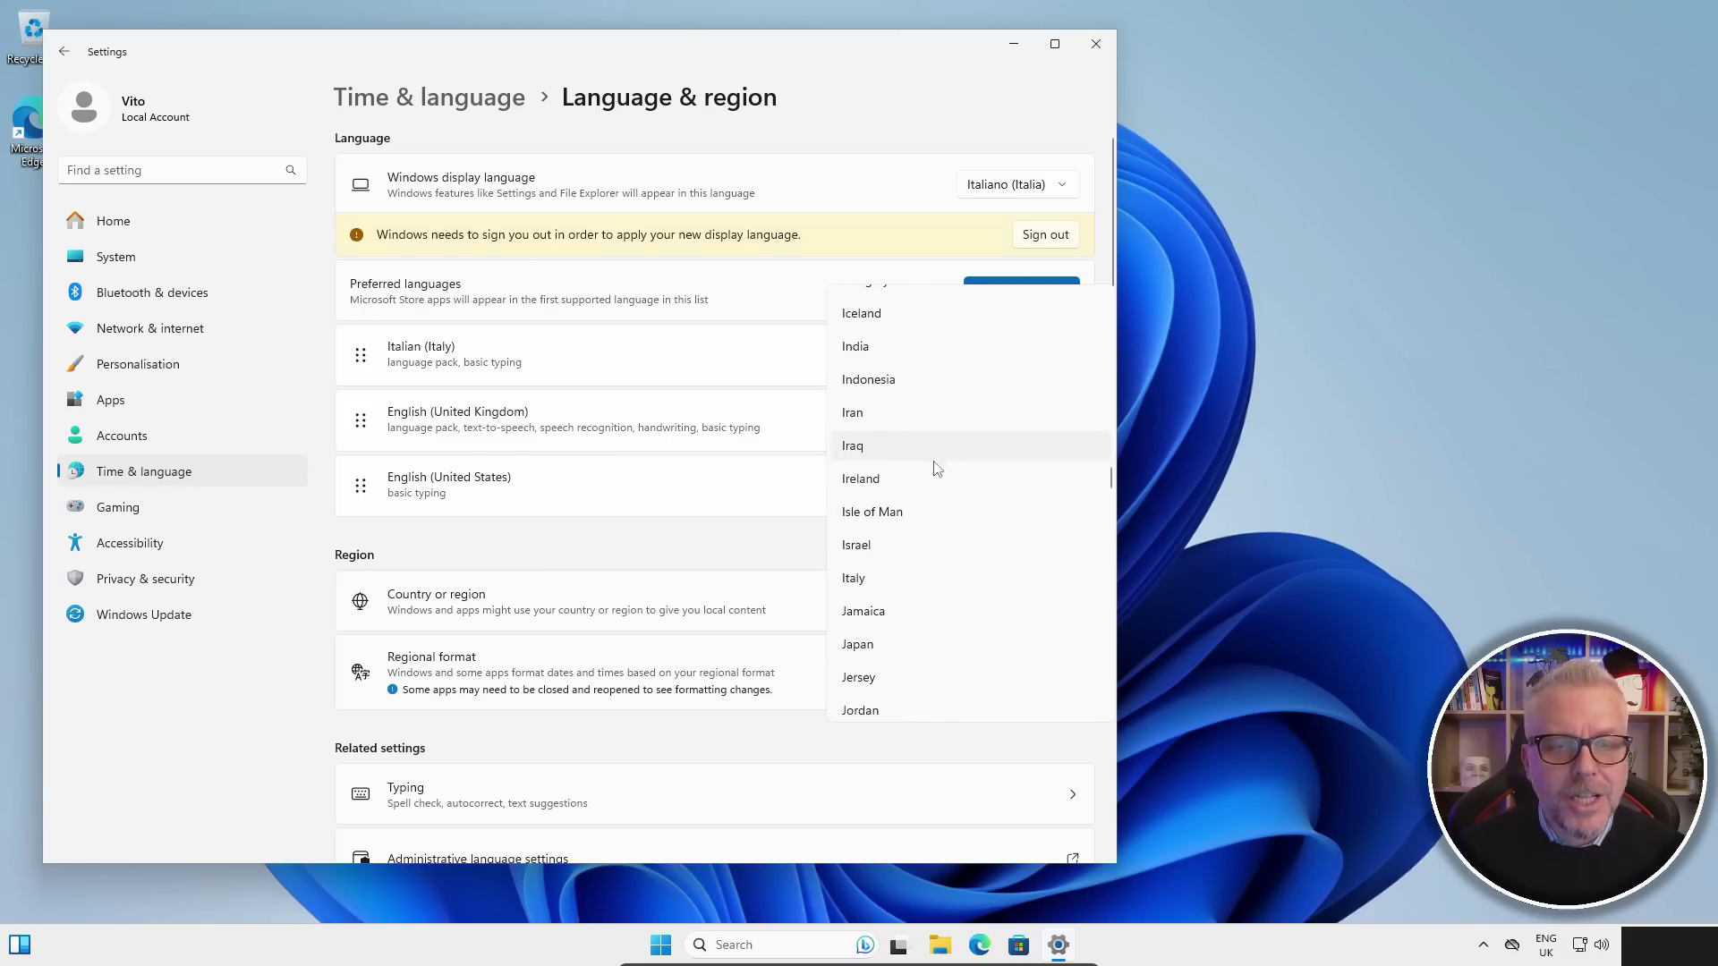
{"action": "left_click", "coordinate": [902, 580]}
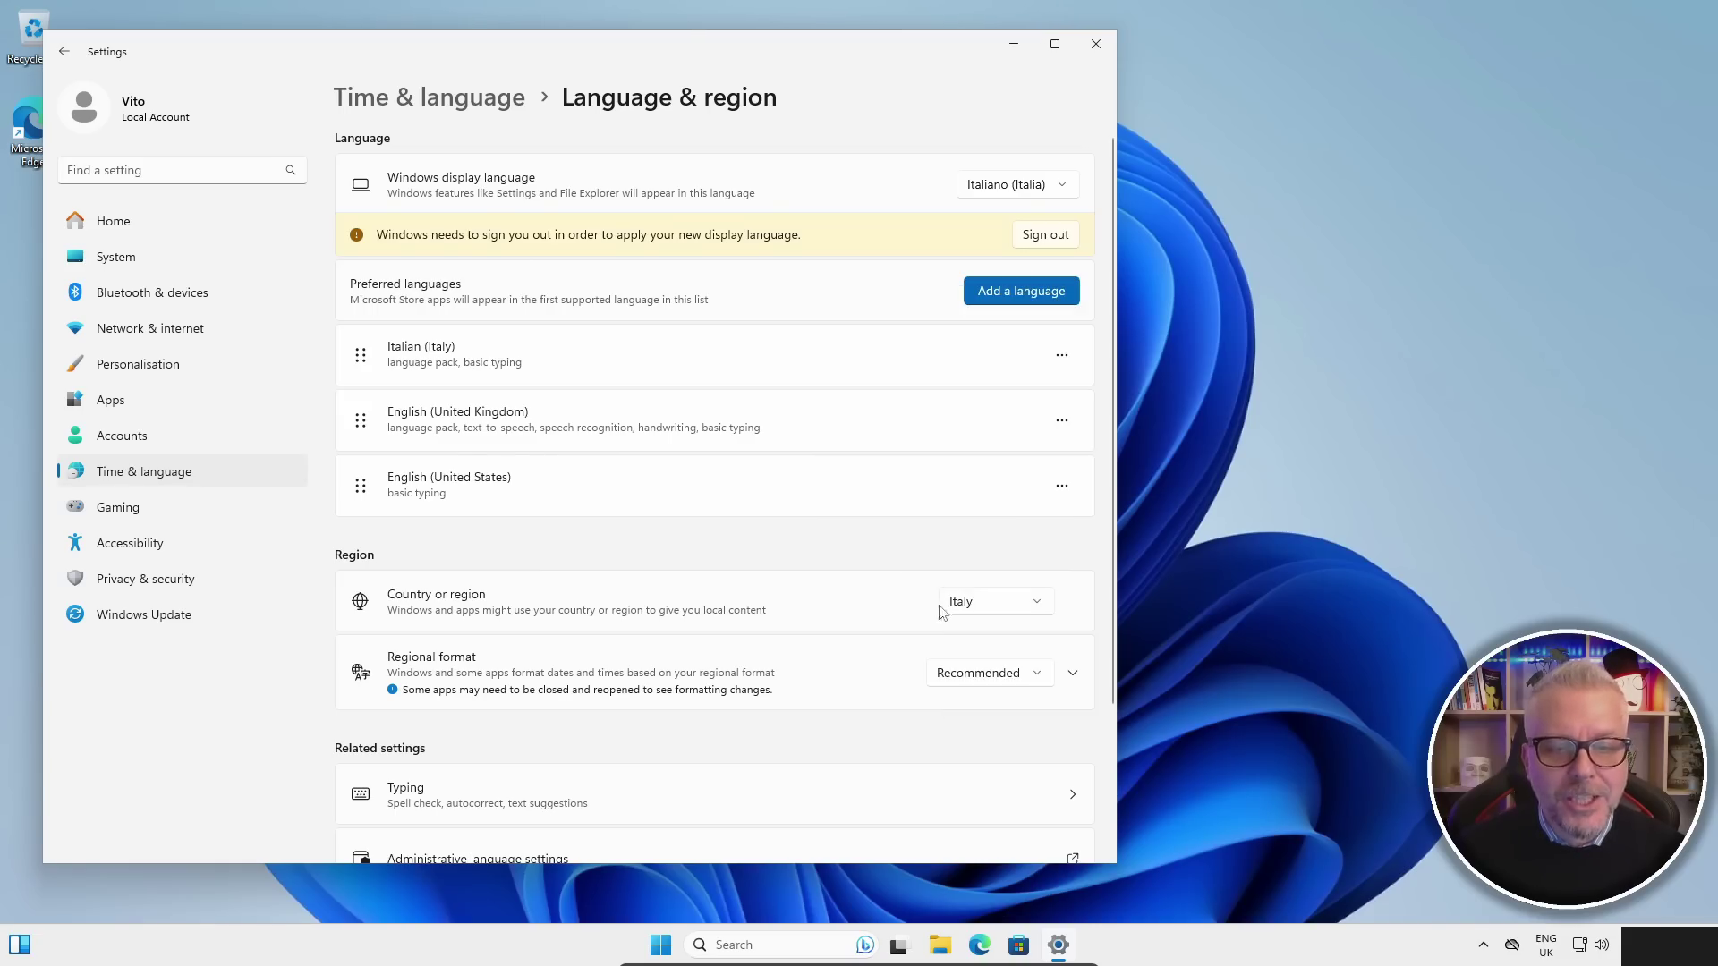
Step: Set the regional format to Italian (Italy)
{"action": "left_click", "coordinate": [1037, 675]}
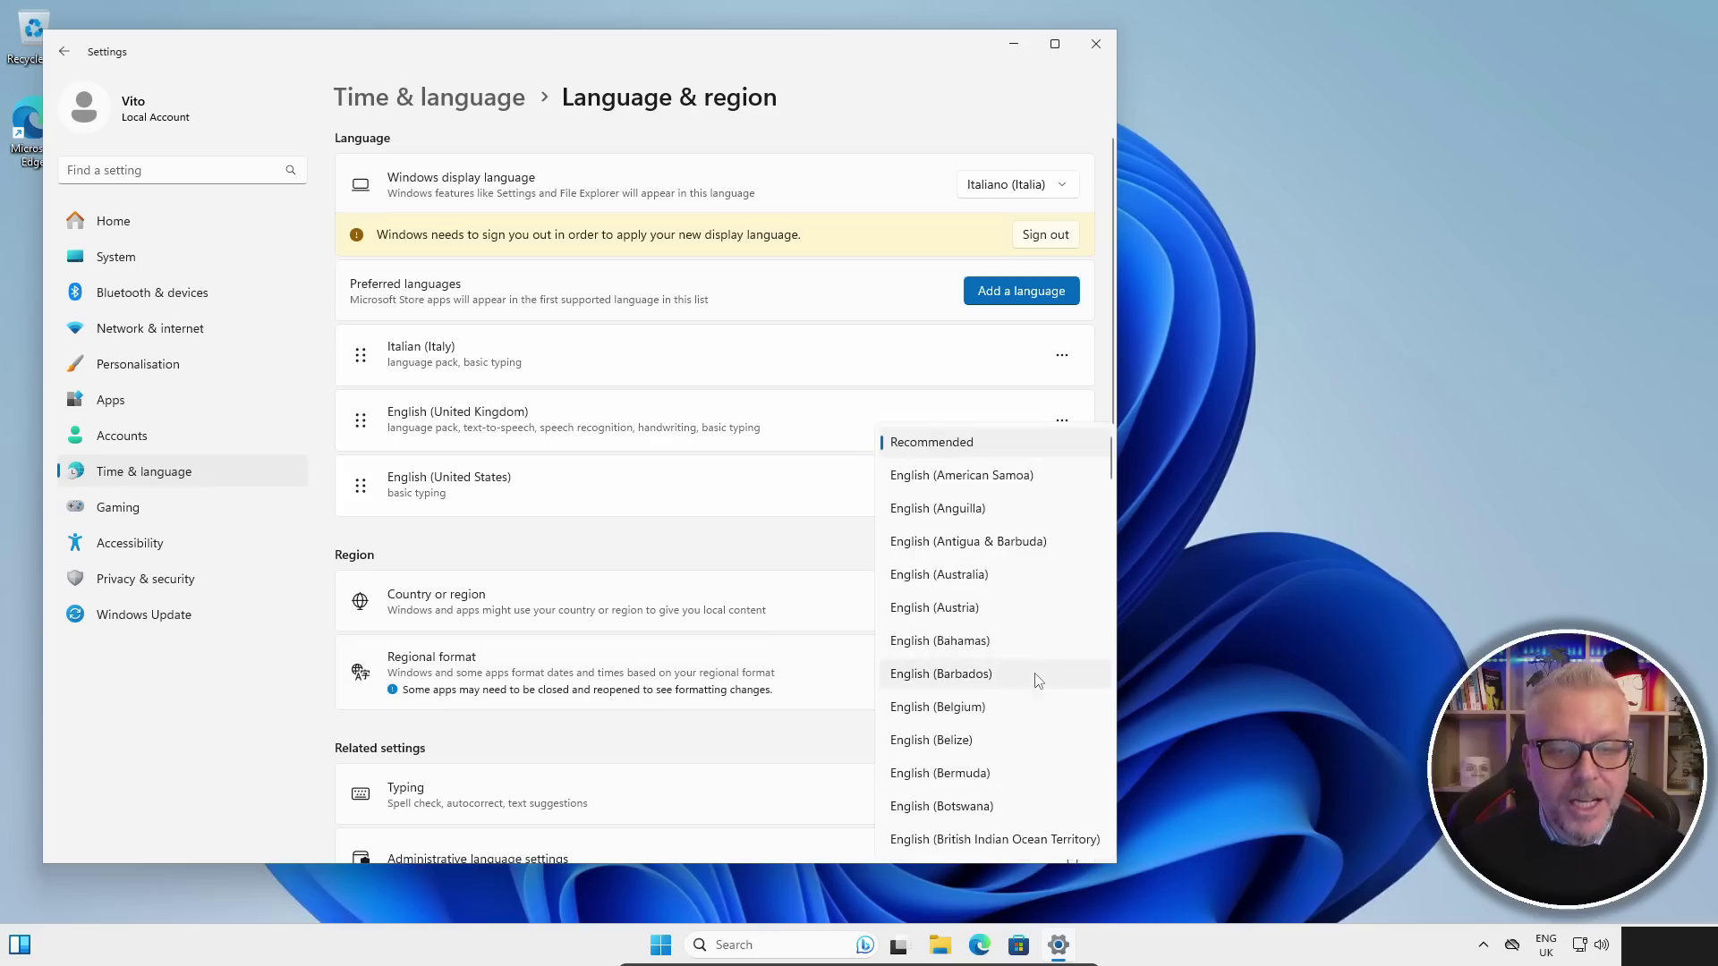
{"action": "scroll", "coordinate": [1033, 679], "scroll_direction": "down", "scroll_amount": 10}
{"action": "scroll", "coordinate": [1031, 679], "scroll_direction": "down", "scroll_amount": 20}
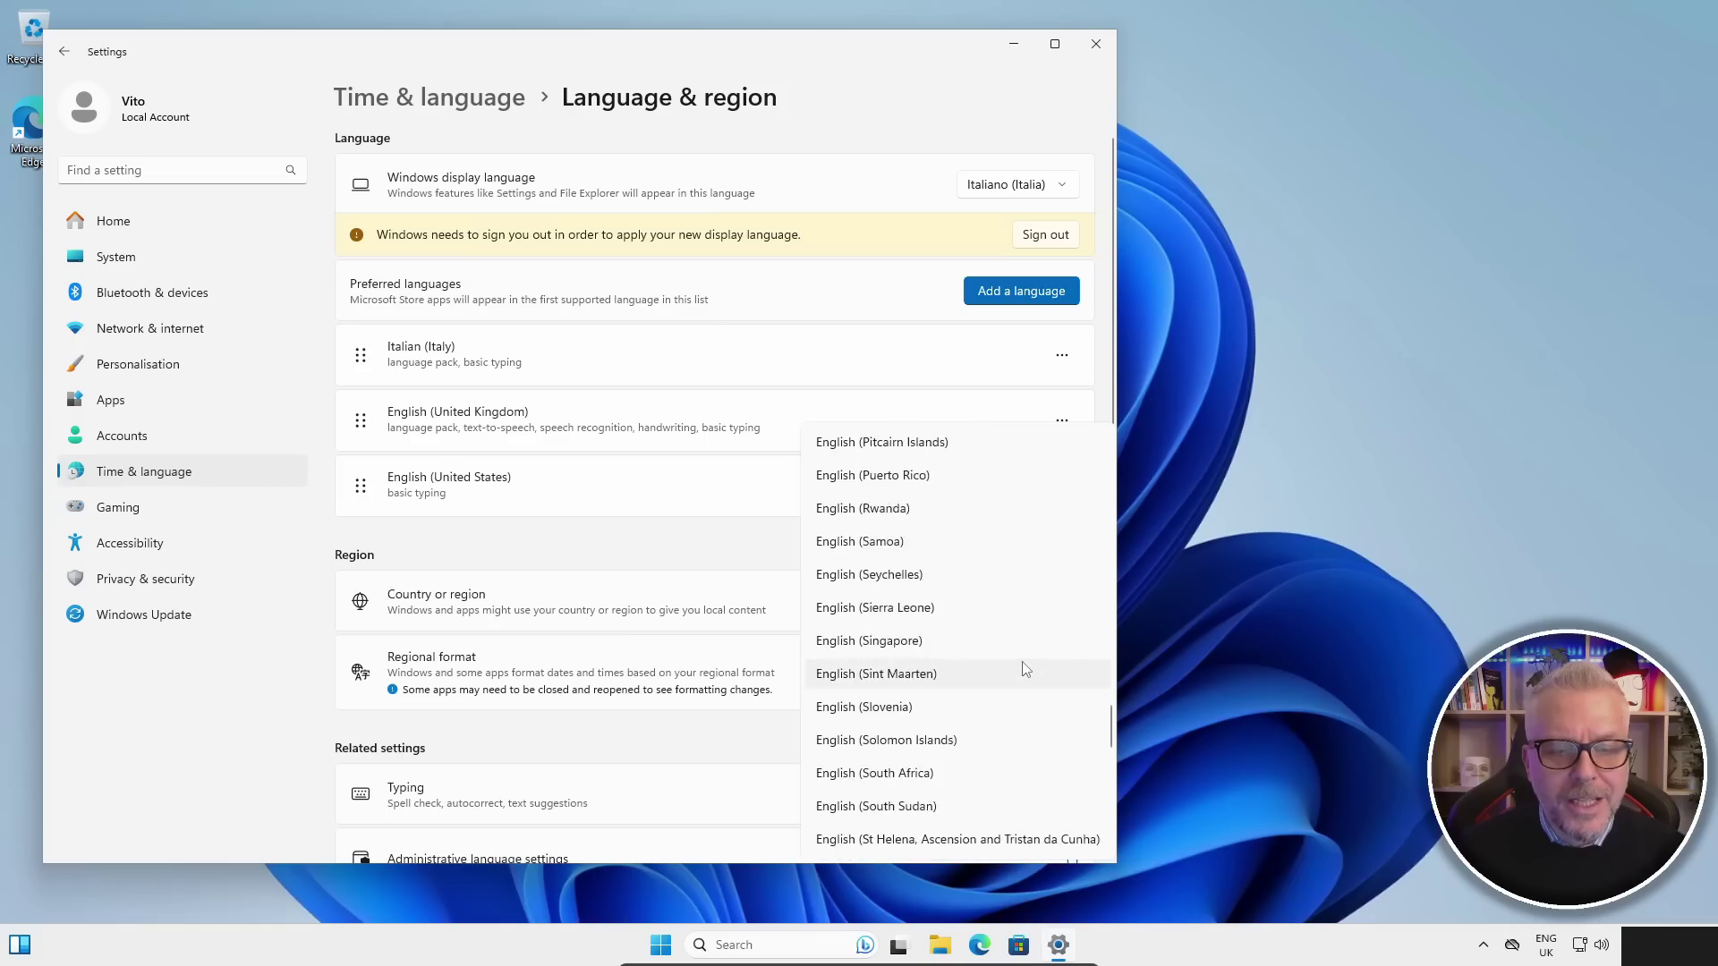
{"action": "left_click", "coordinate": [871, 742]}
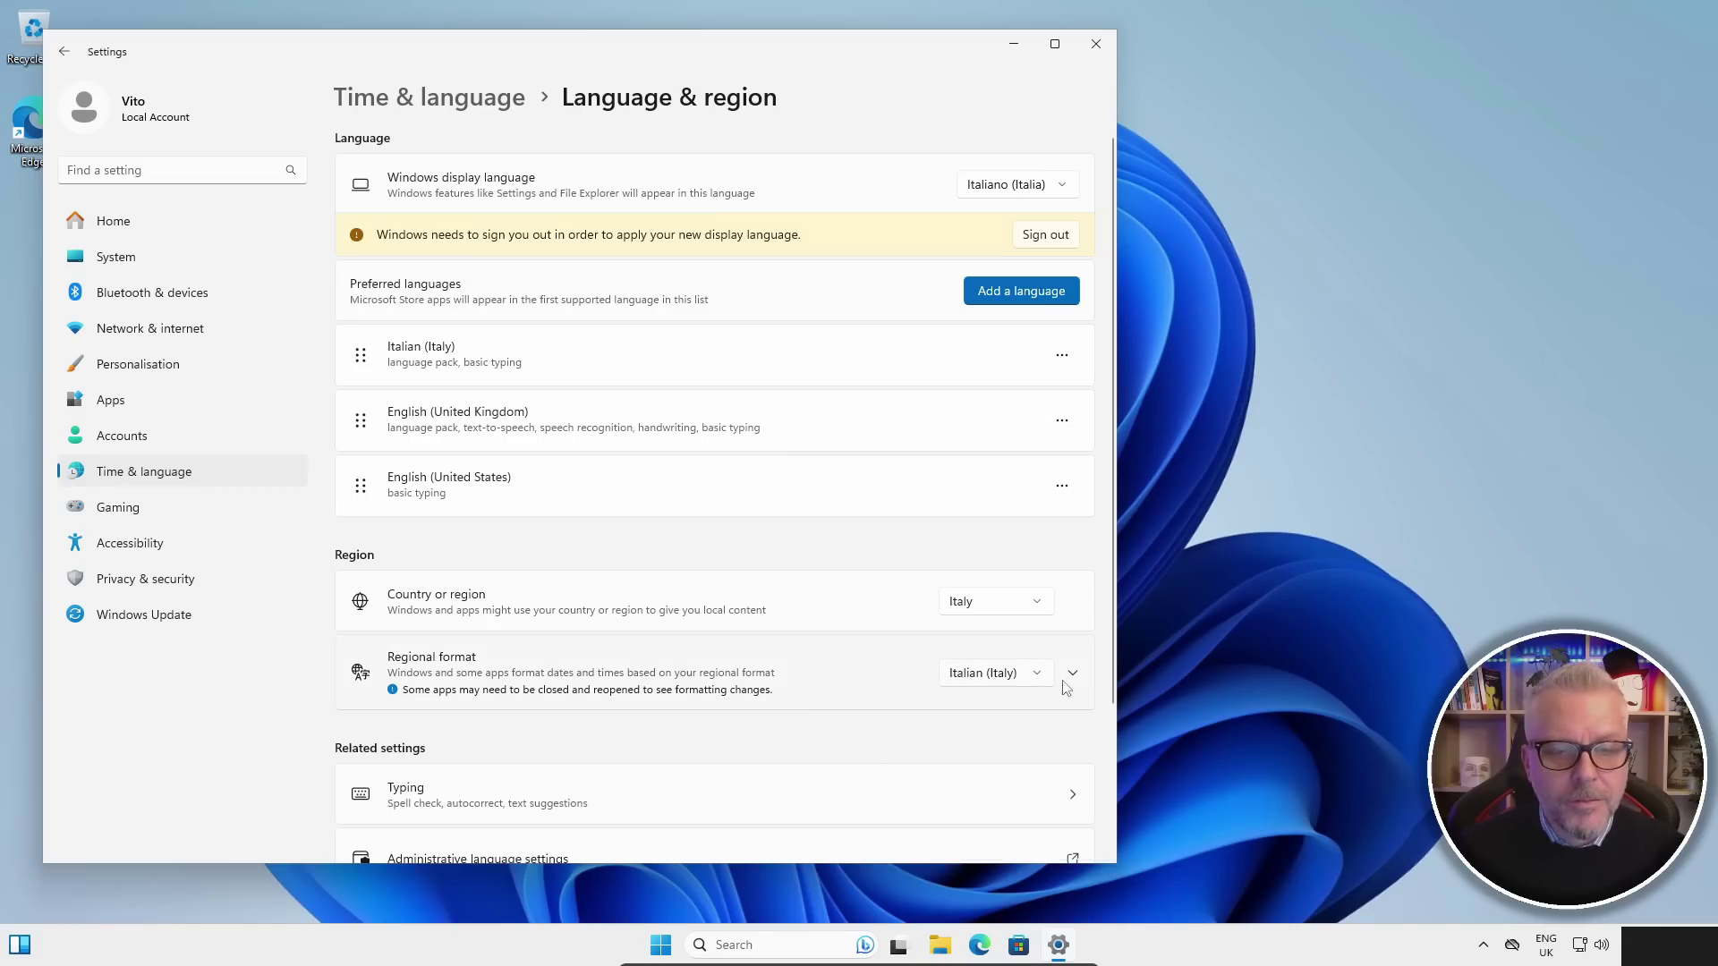
Step: Change the system locale for non-Unicode programs to Italian (Italy) in the administrative language settings
{"action": "scroll", "coordinate": [886, 509], "scroll_direction": "down", "scroll_amount": 2}
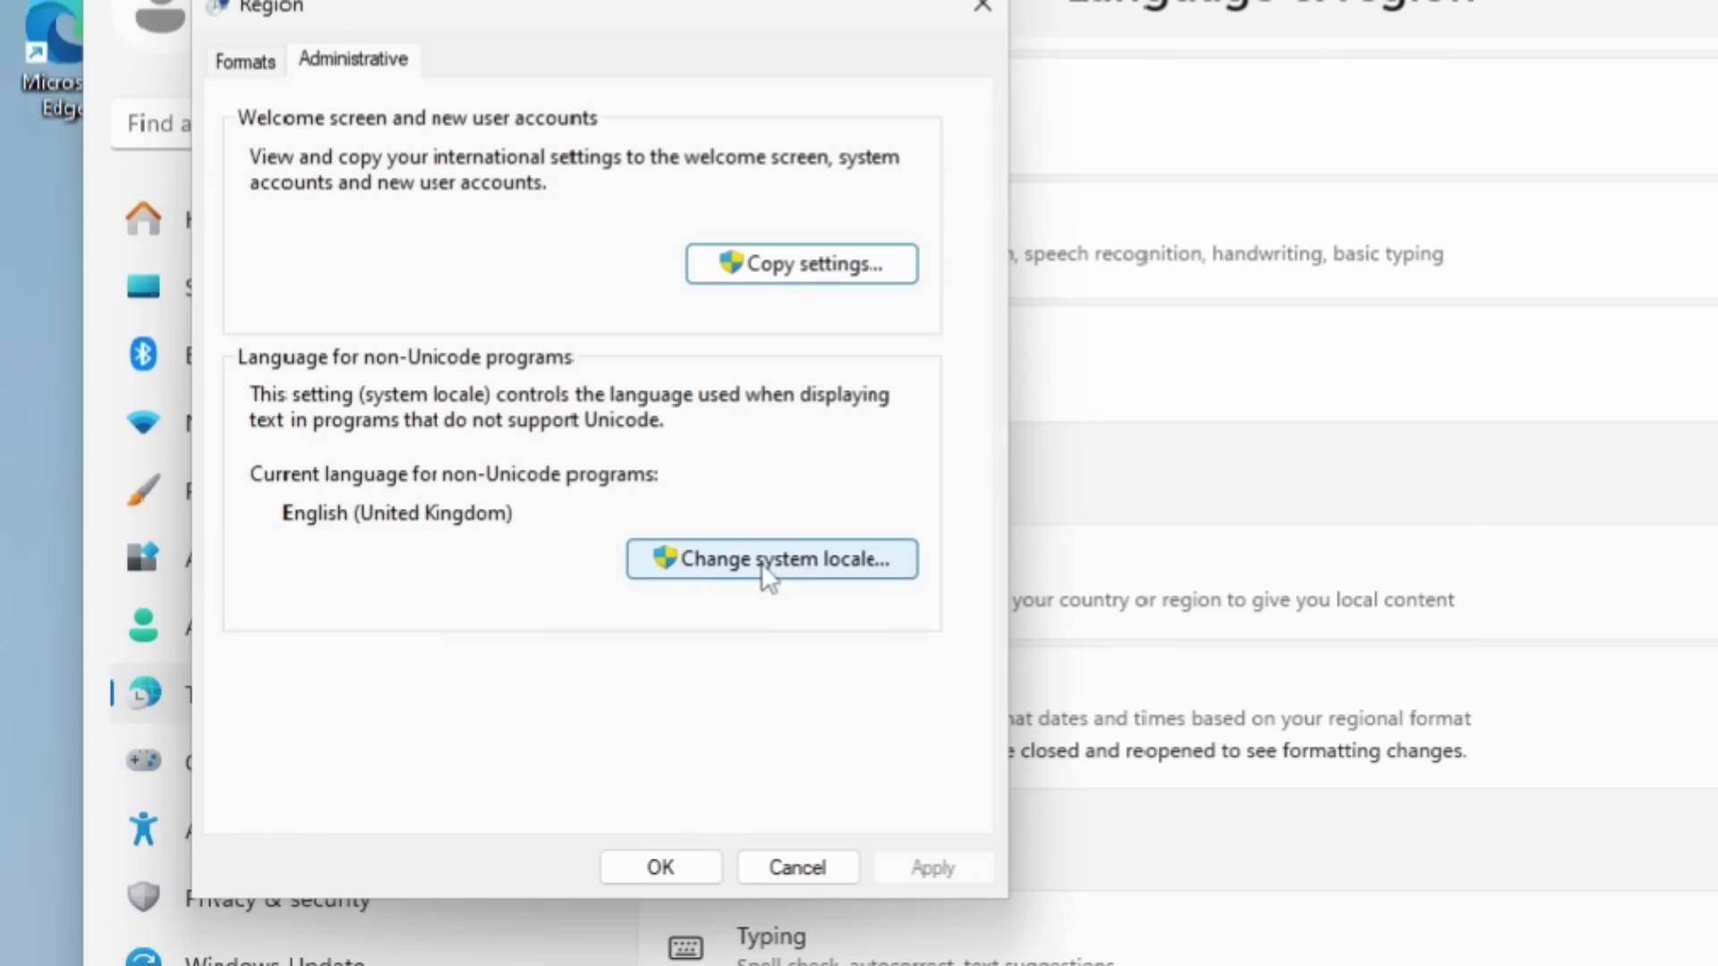
{"action": "left_click", "coordinate": [425, 409]}
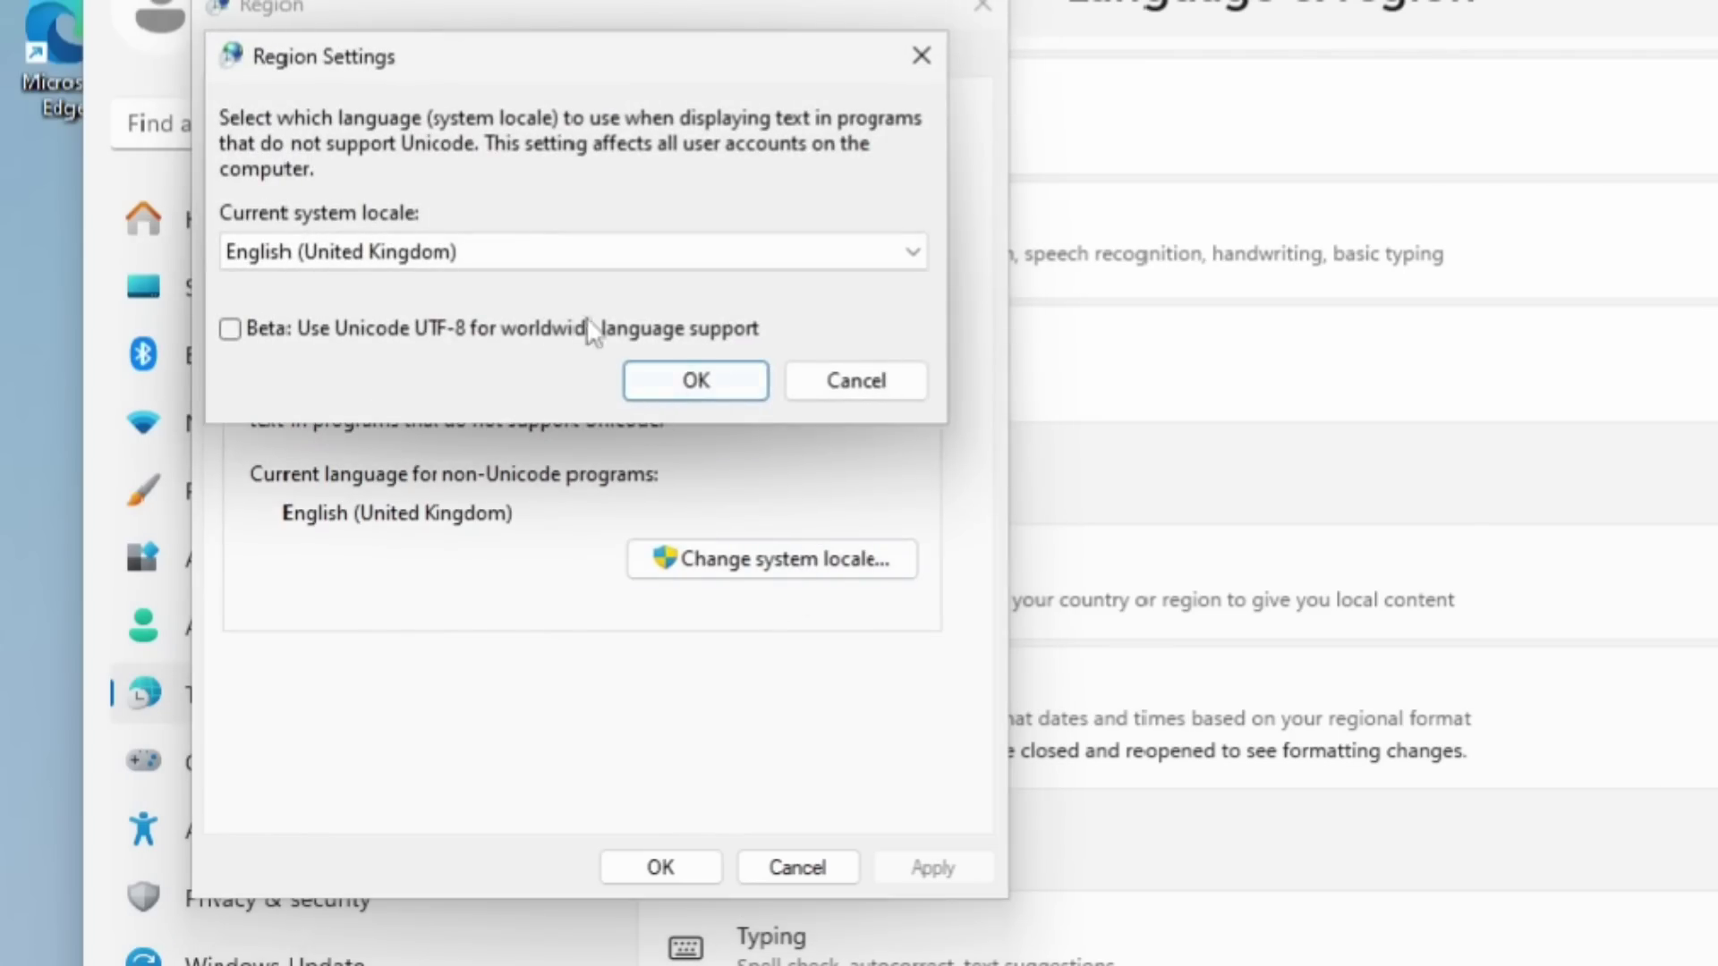
{"action": "left_click", "coordinate": [566, 256]}
{"action": "scroll", "coordinate": [531, 513], "scroll_direction": "down", "scroll_amount": 9}
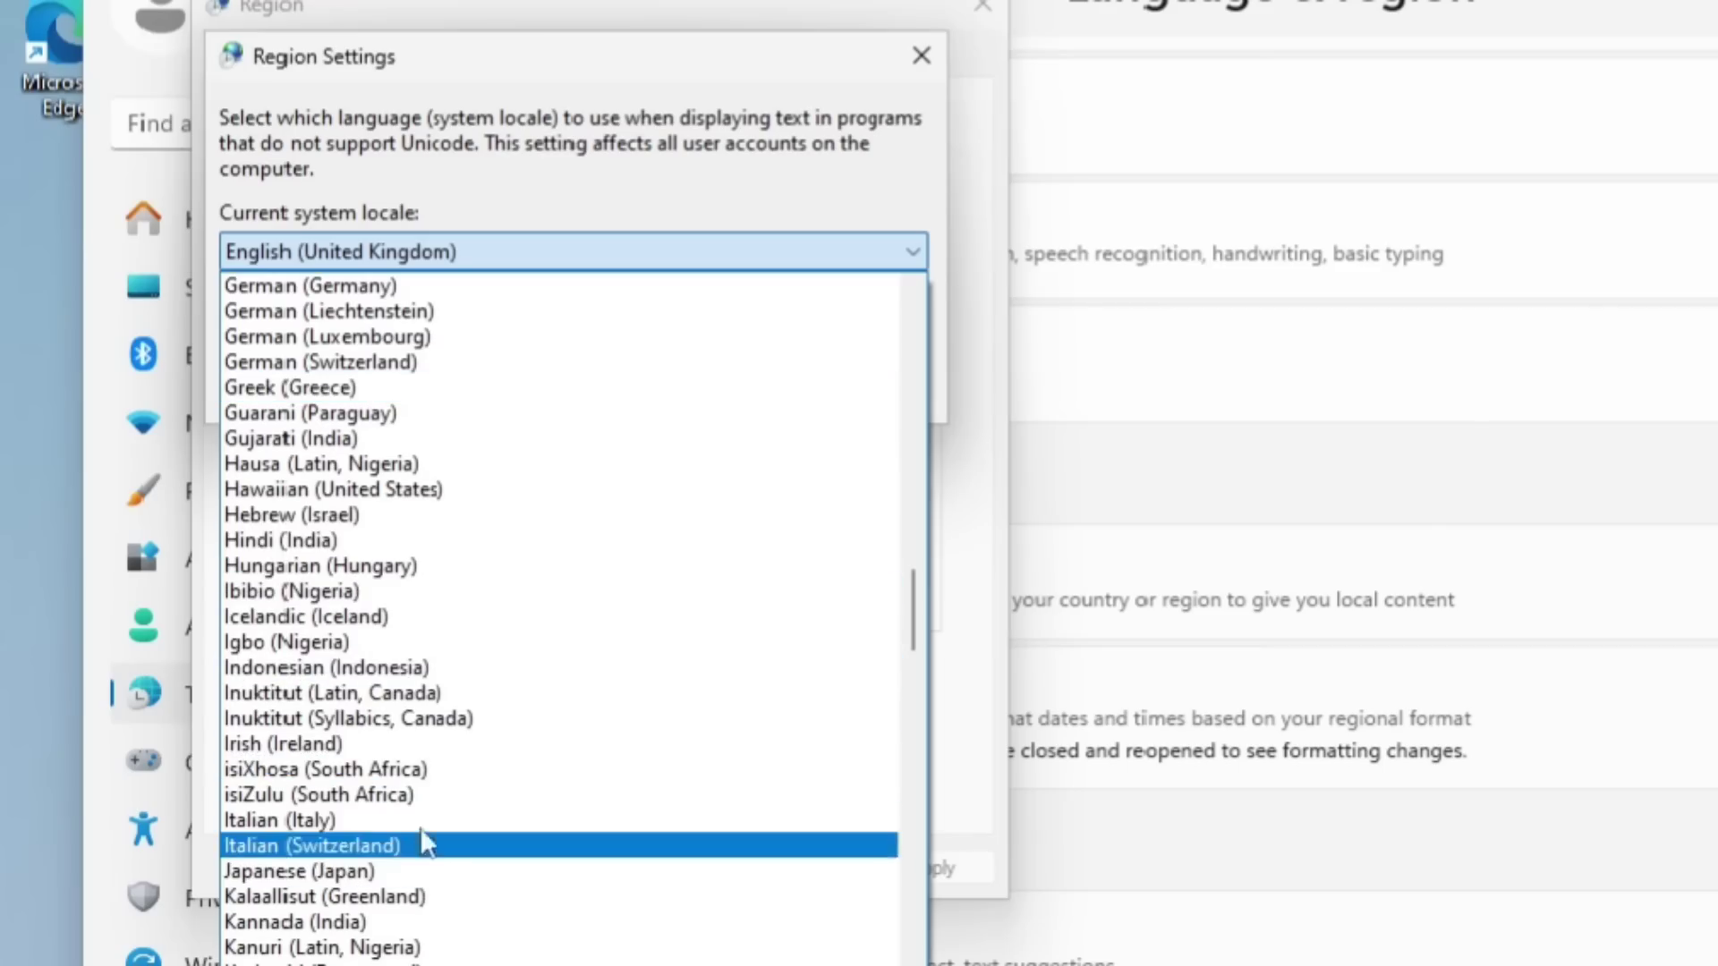
{"action": "left_click", "coordinate": [422, 821]}
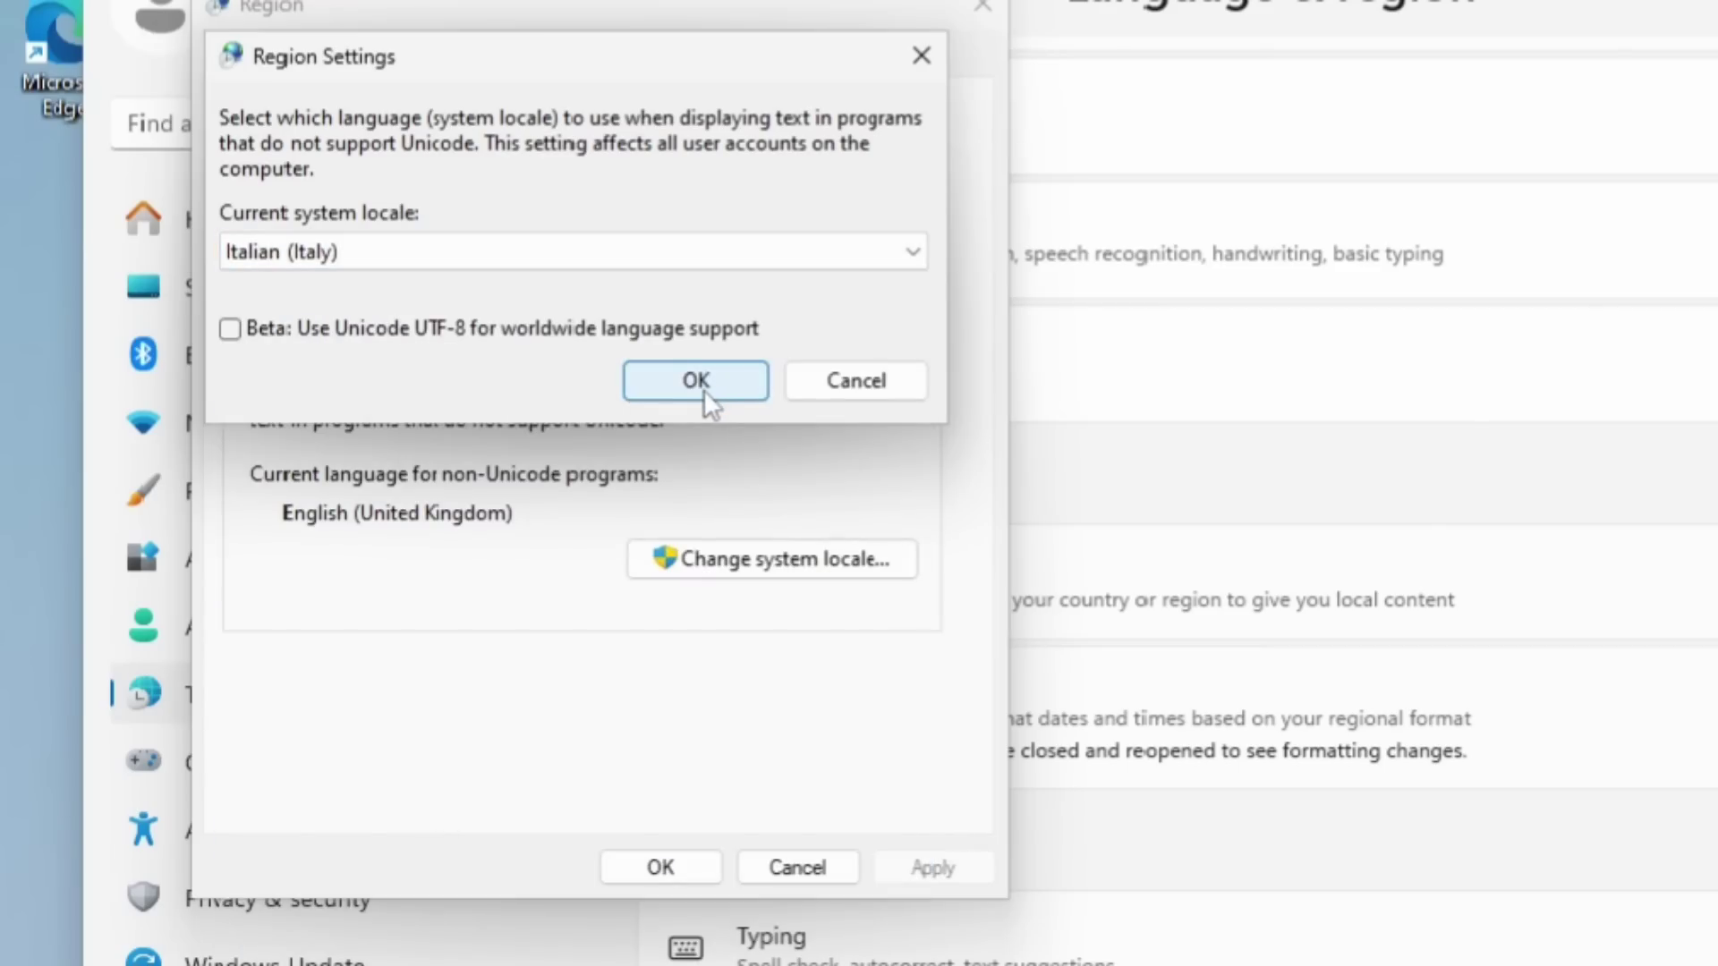
{"action": "left_click", "coordinate": [697, 382]}
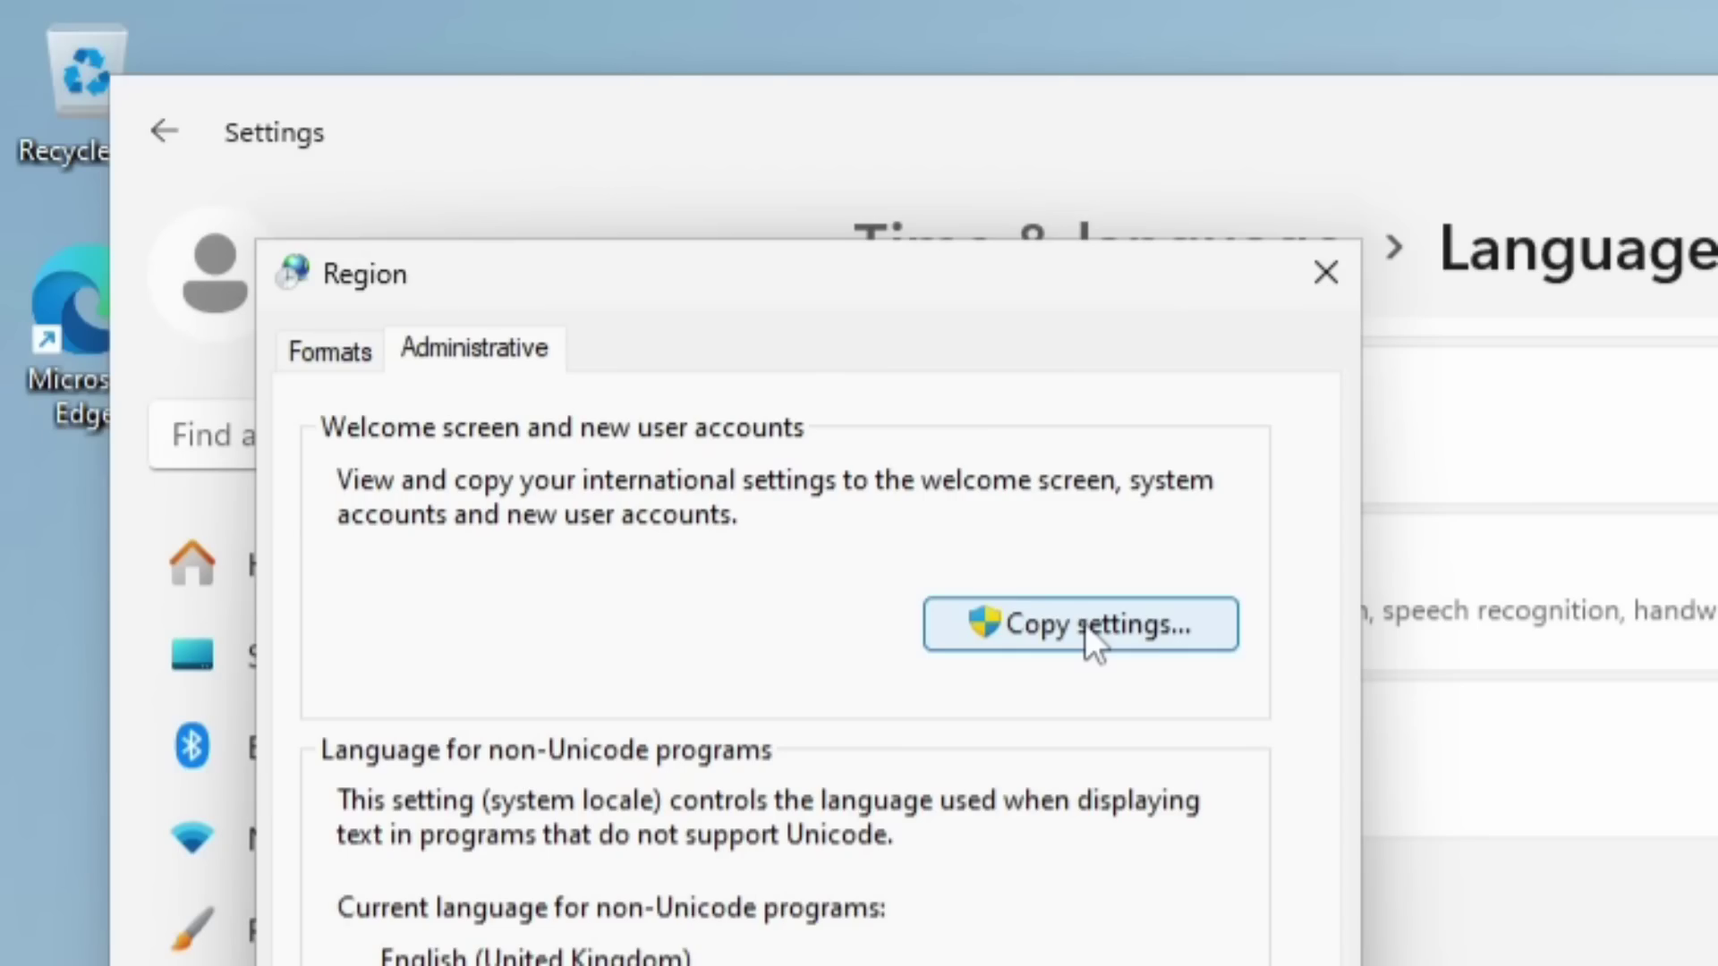
Step: Copy the current international settings to the welcome screen, system accounts and new user accounts, and restart Windows
{"action": "left_click", "coordinate": [425, 247]}
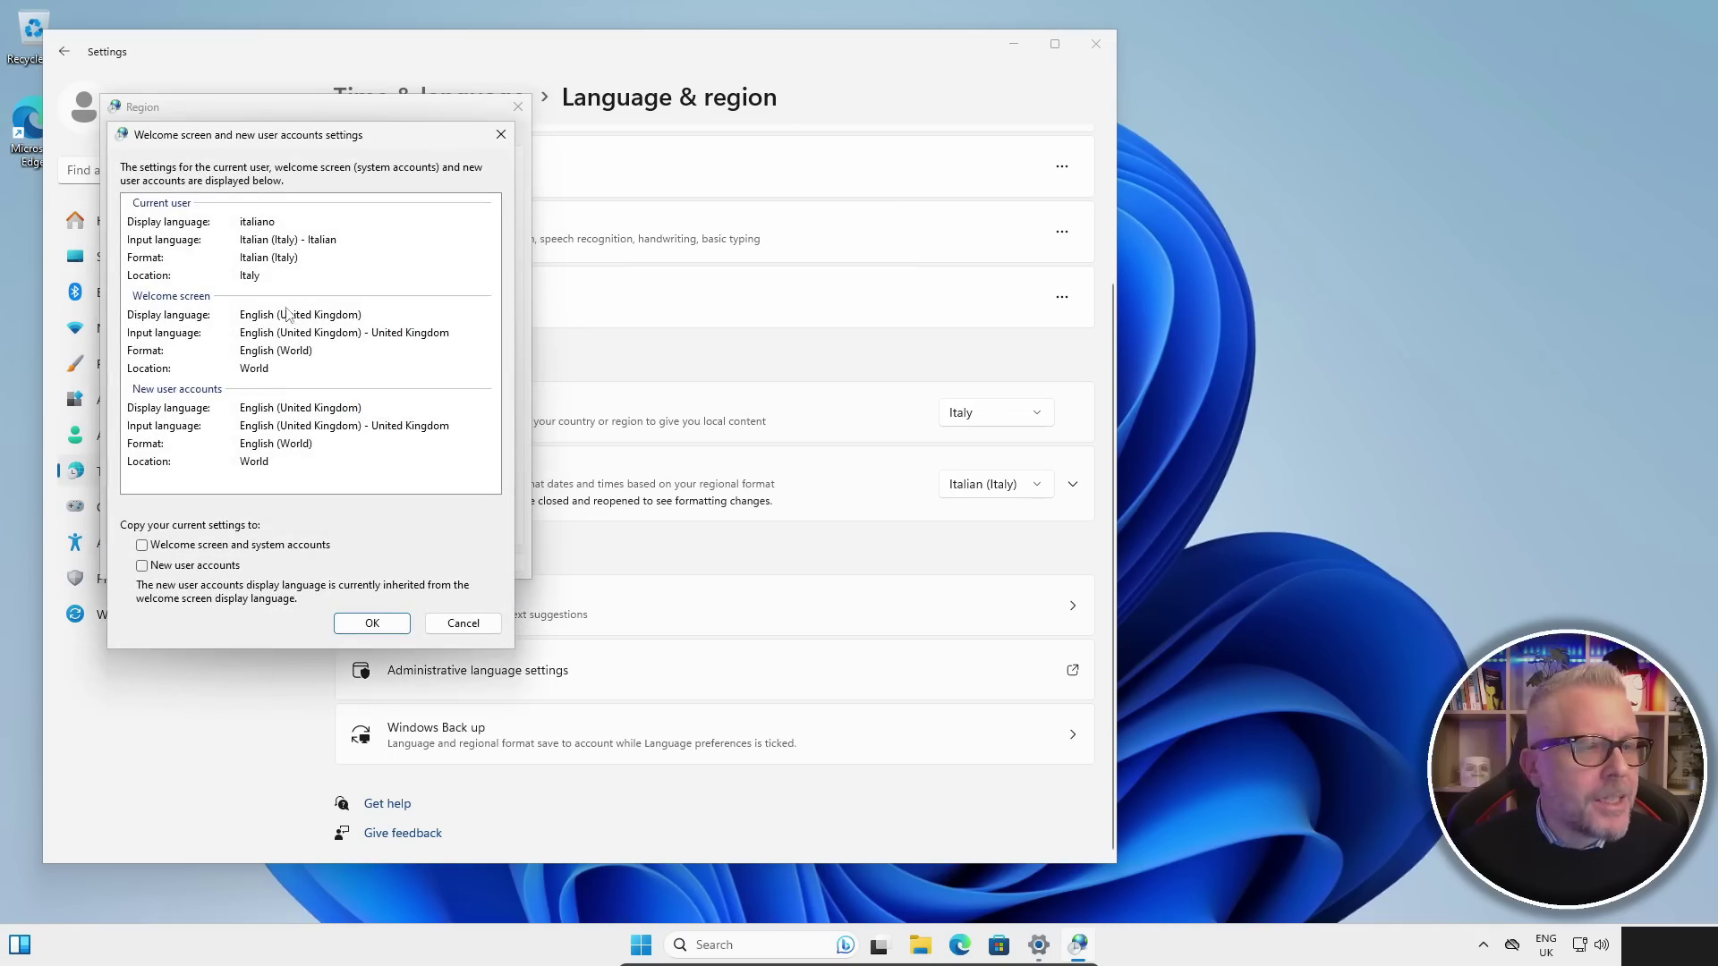
{"action": "left_click", "coordinate": [141, 545]}
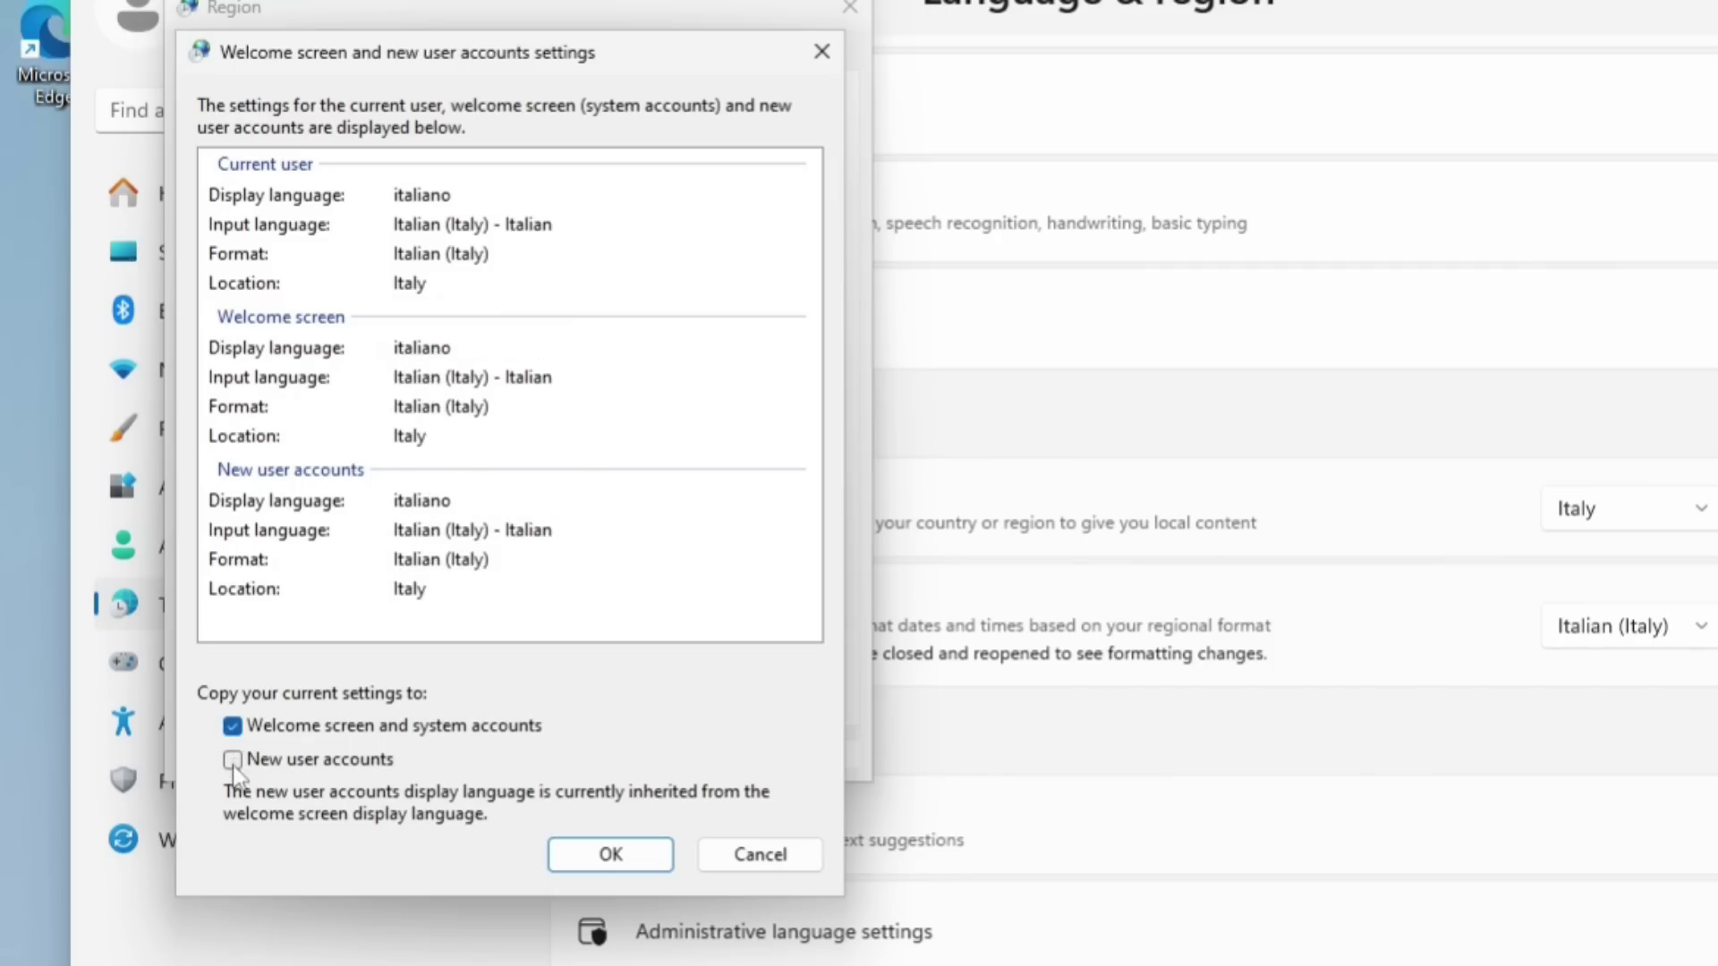
{"action": "left_click", "coordinate": [233, 760]}
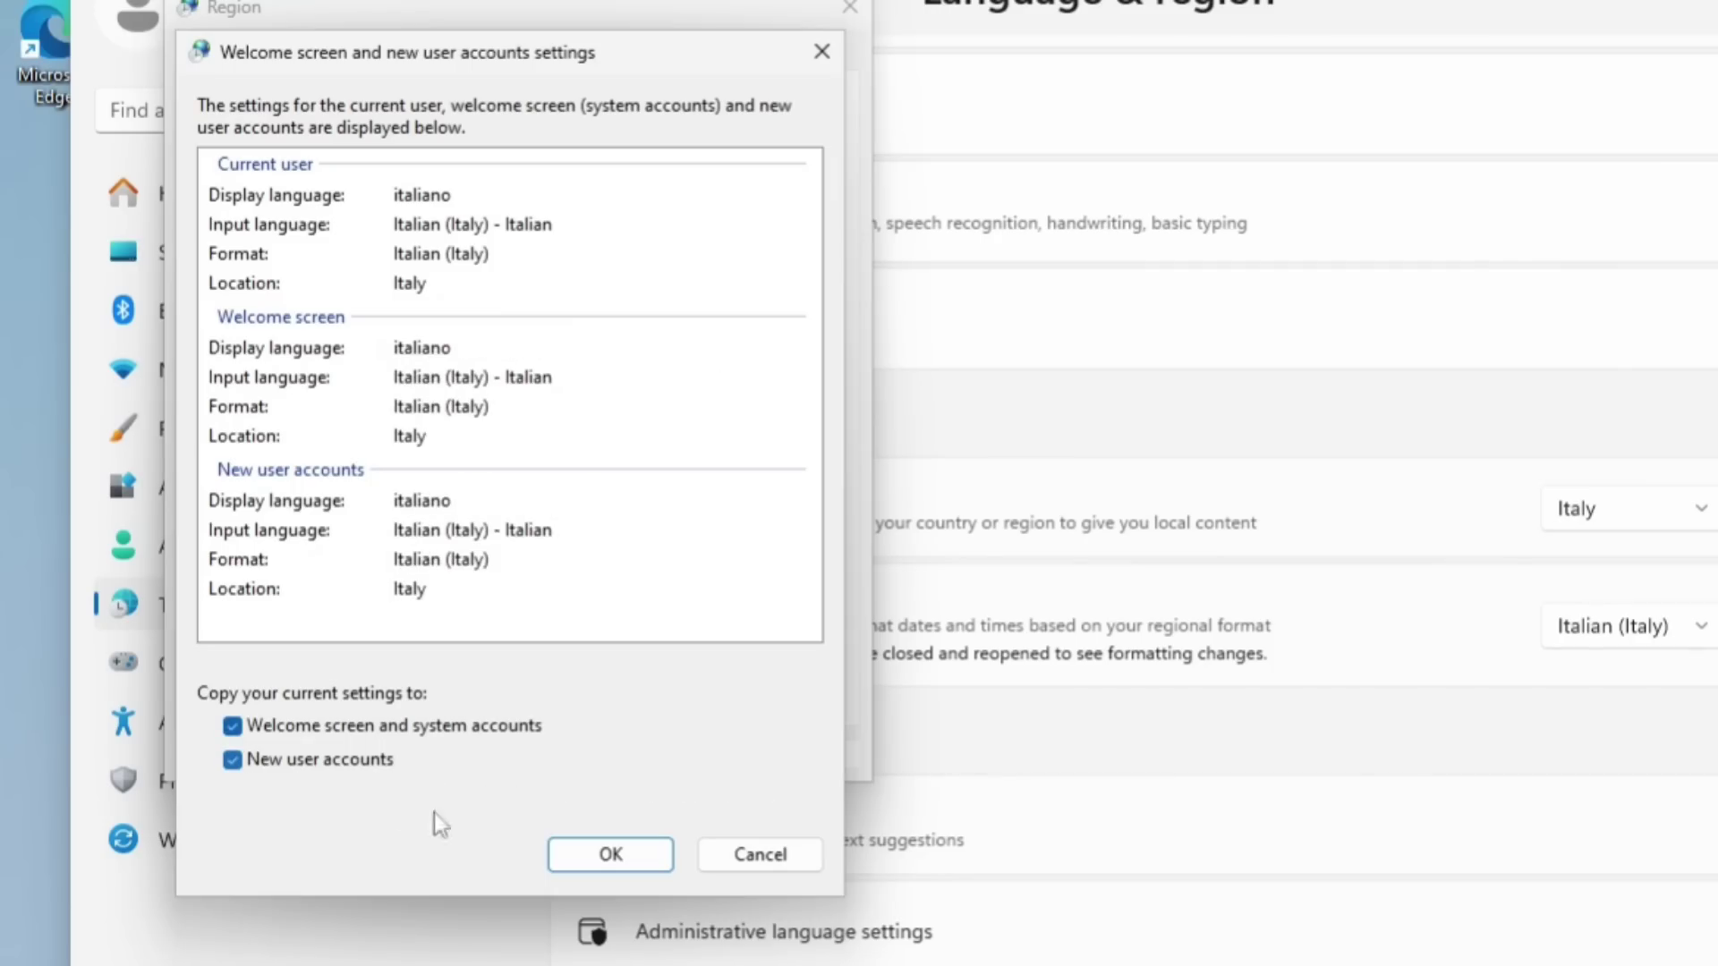
{"action": "left_click", "coordinate": [610, 854]}
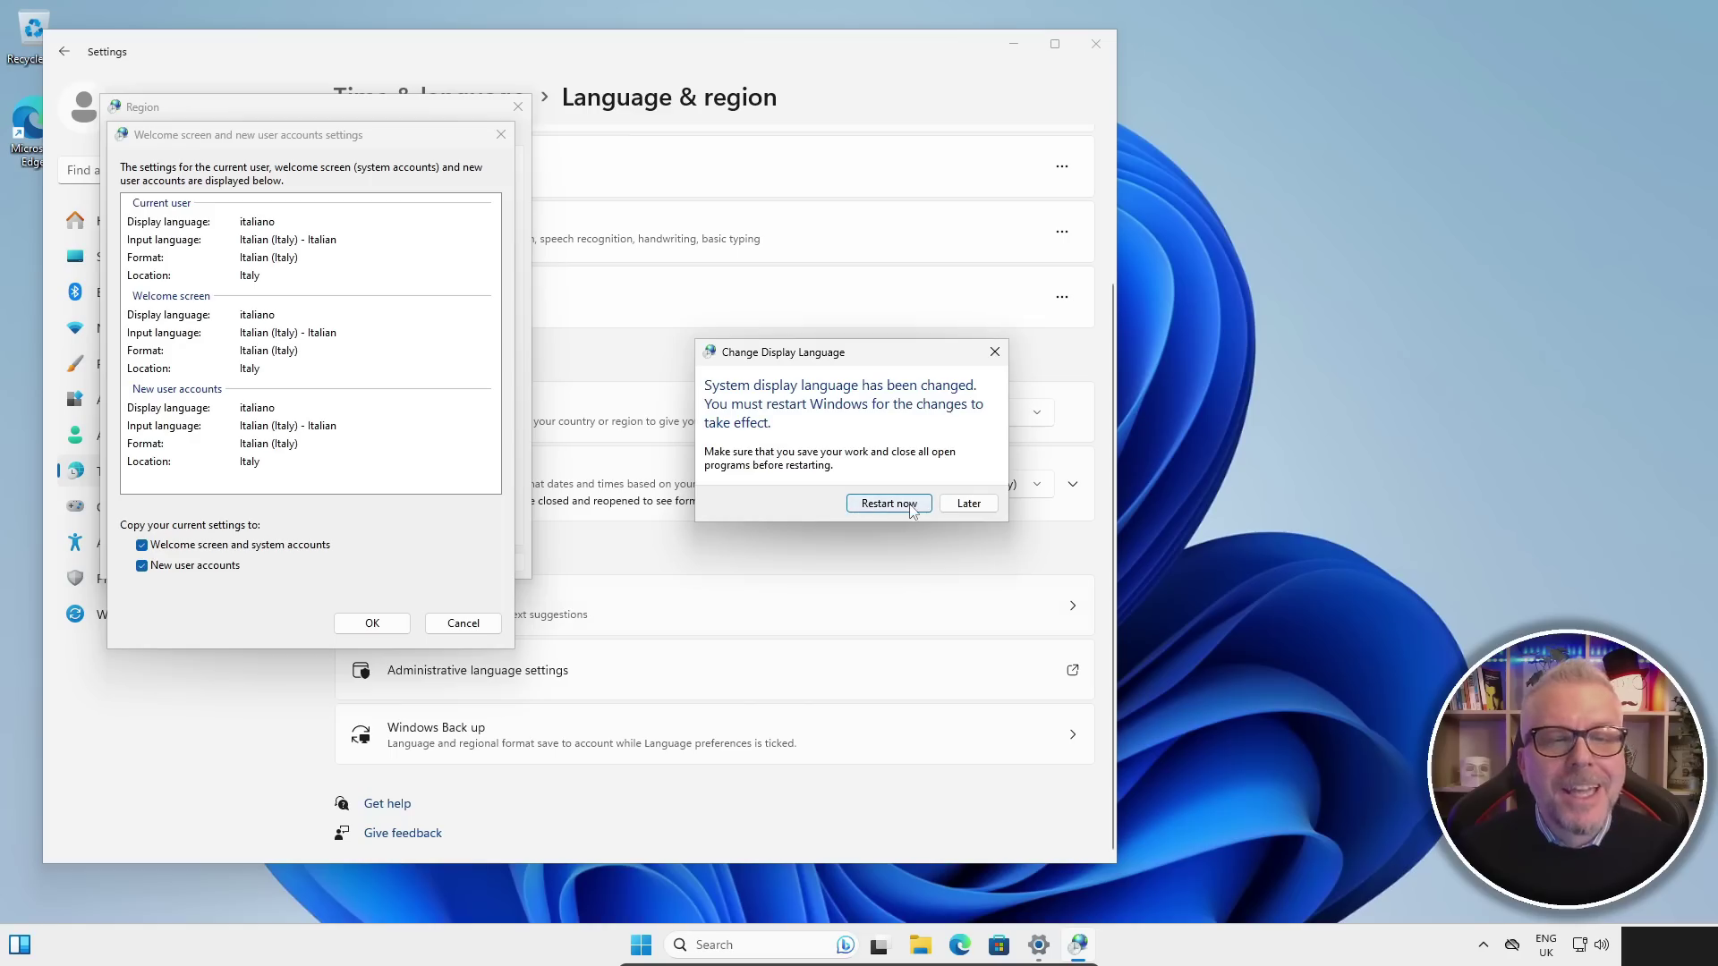
{"action": "left_click", "coordinate": [908, 506]}
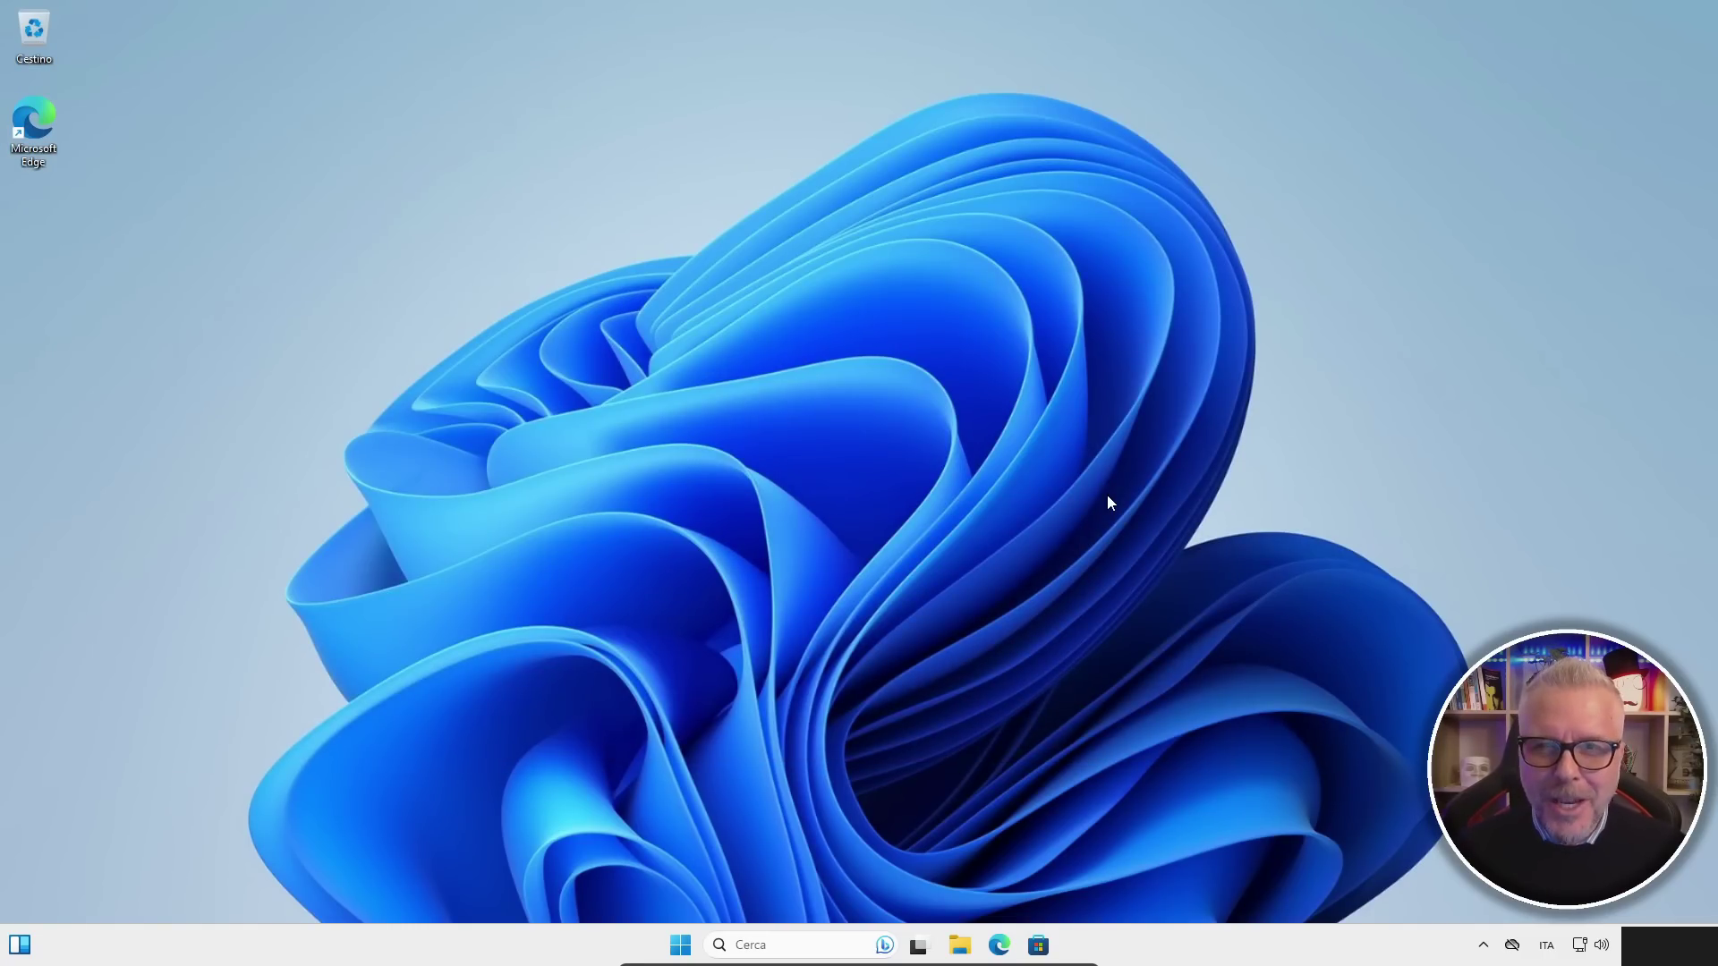
Step: Open Windows Update in the system settings and check for available updates
{"action": "left_click", "coordinate": [682, 946]}
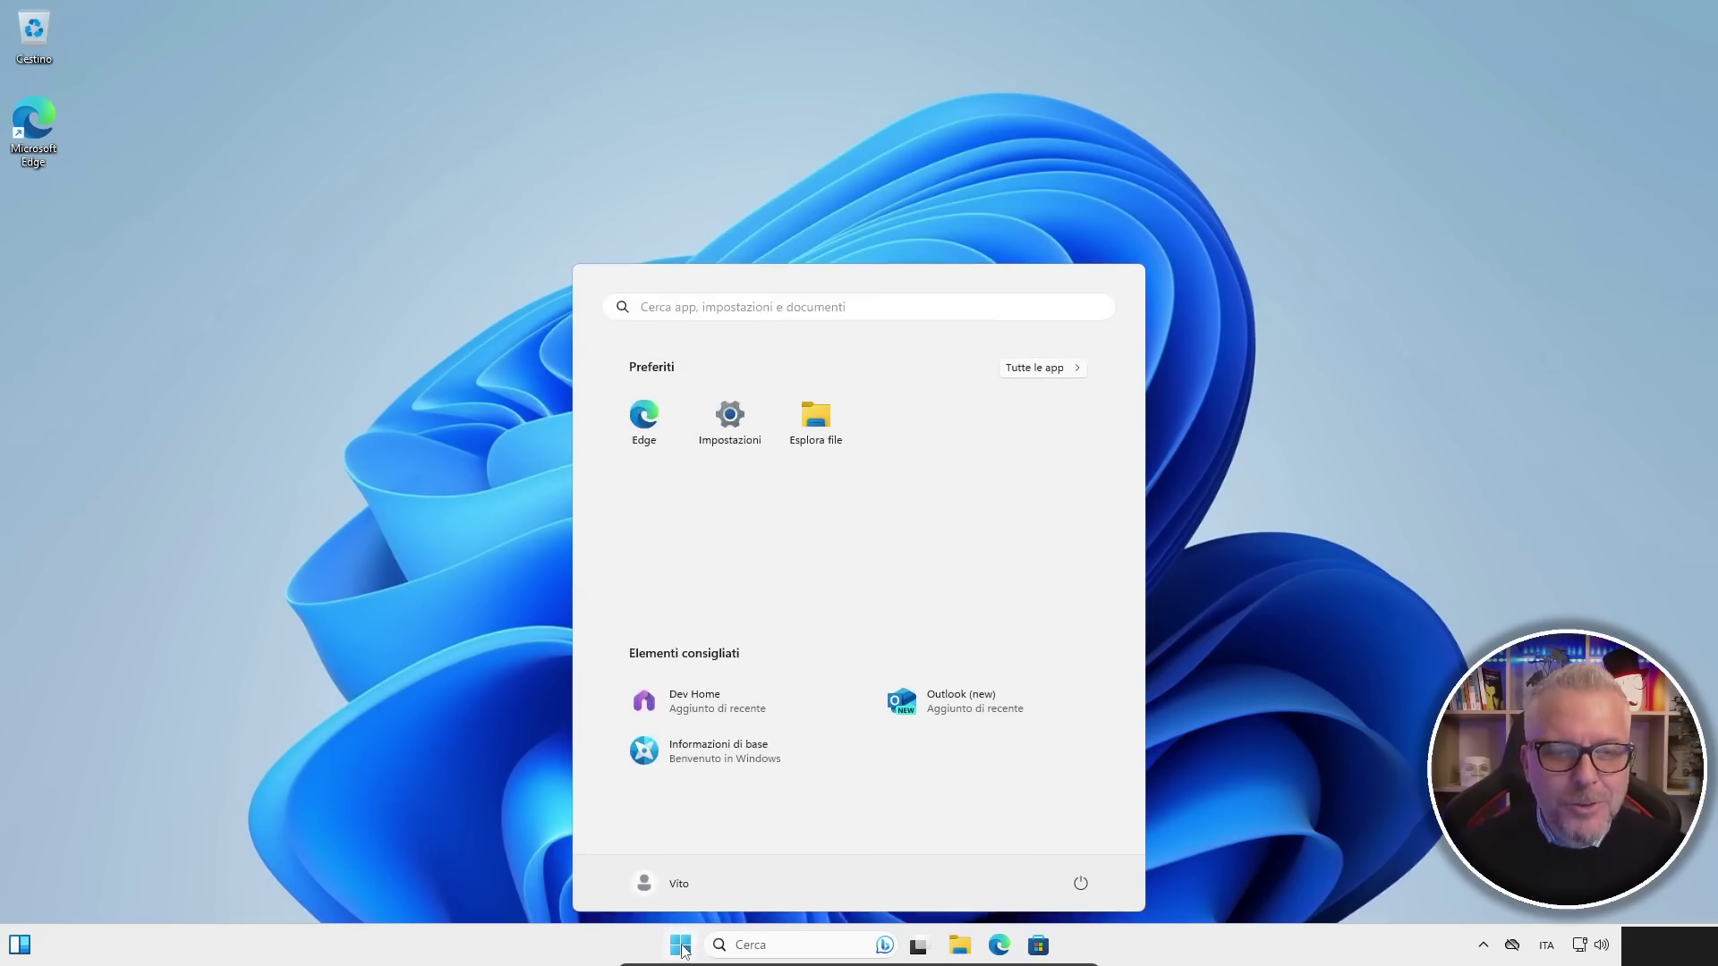
{"action": "left_click", "coordinate": [729, 426]}
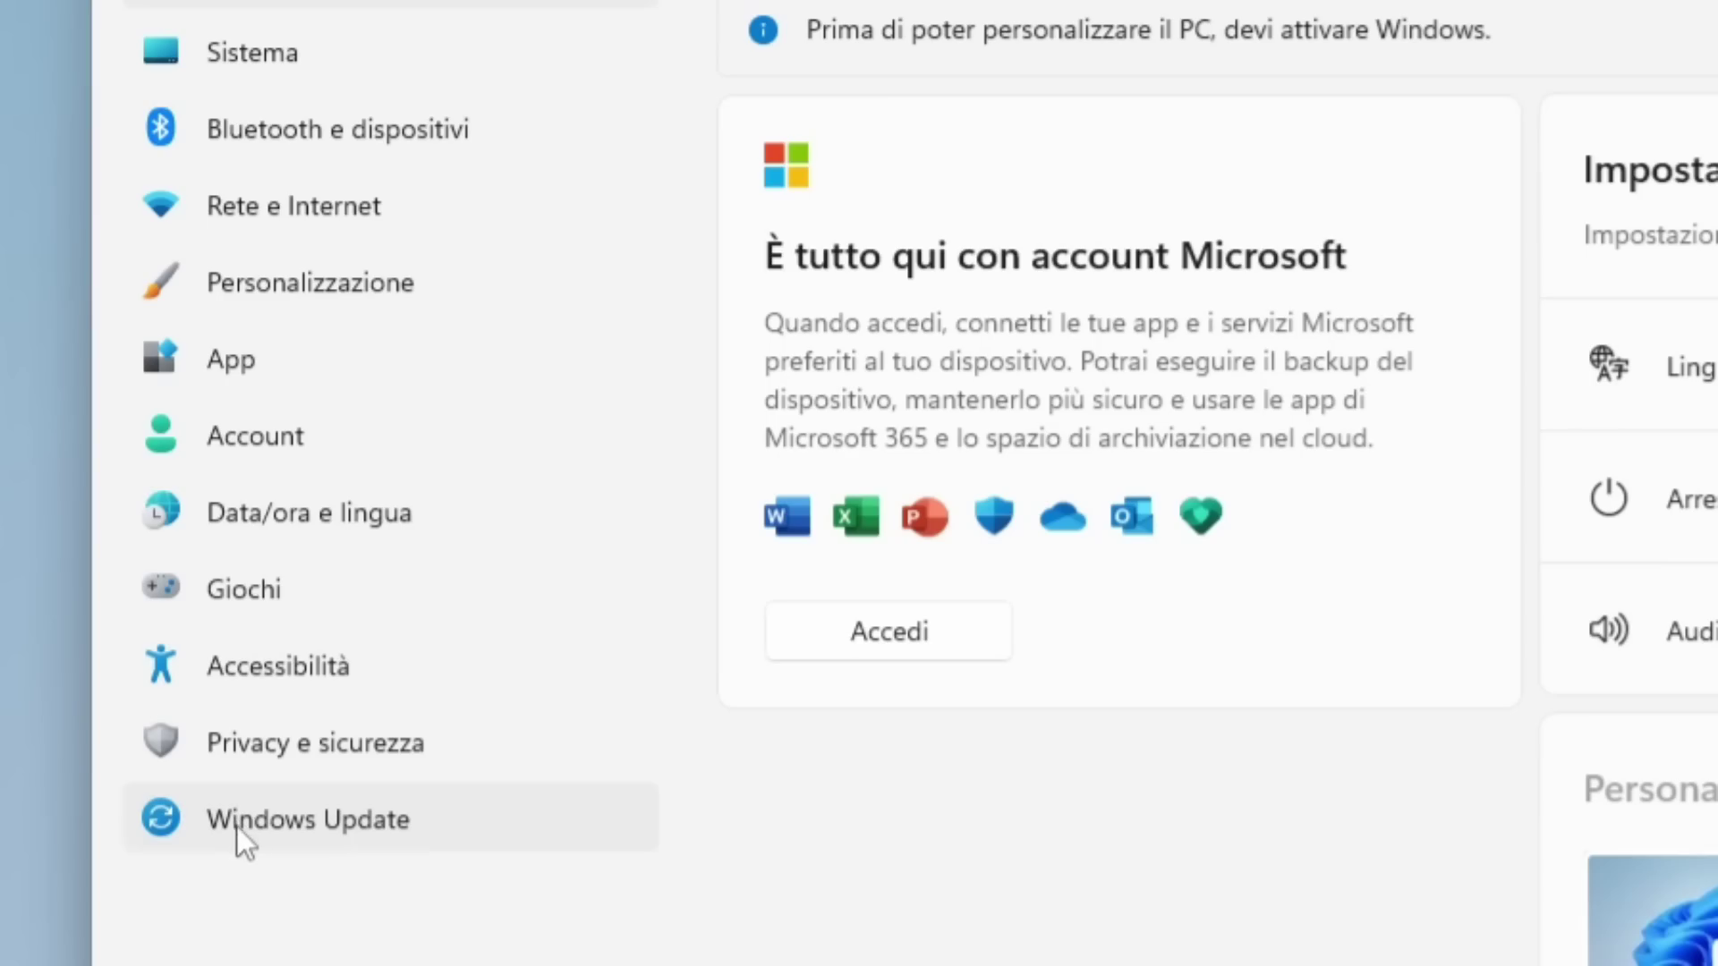
{"action": "left_click", "coordinate": [239, 834]}
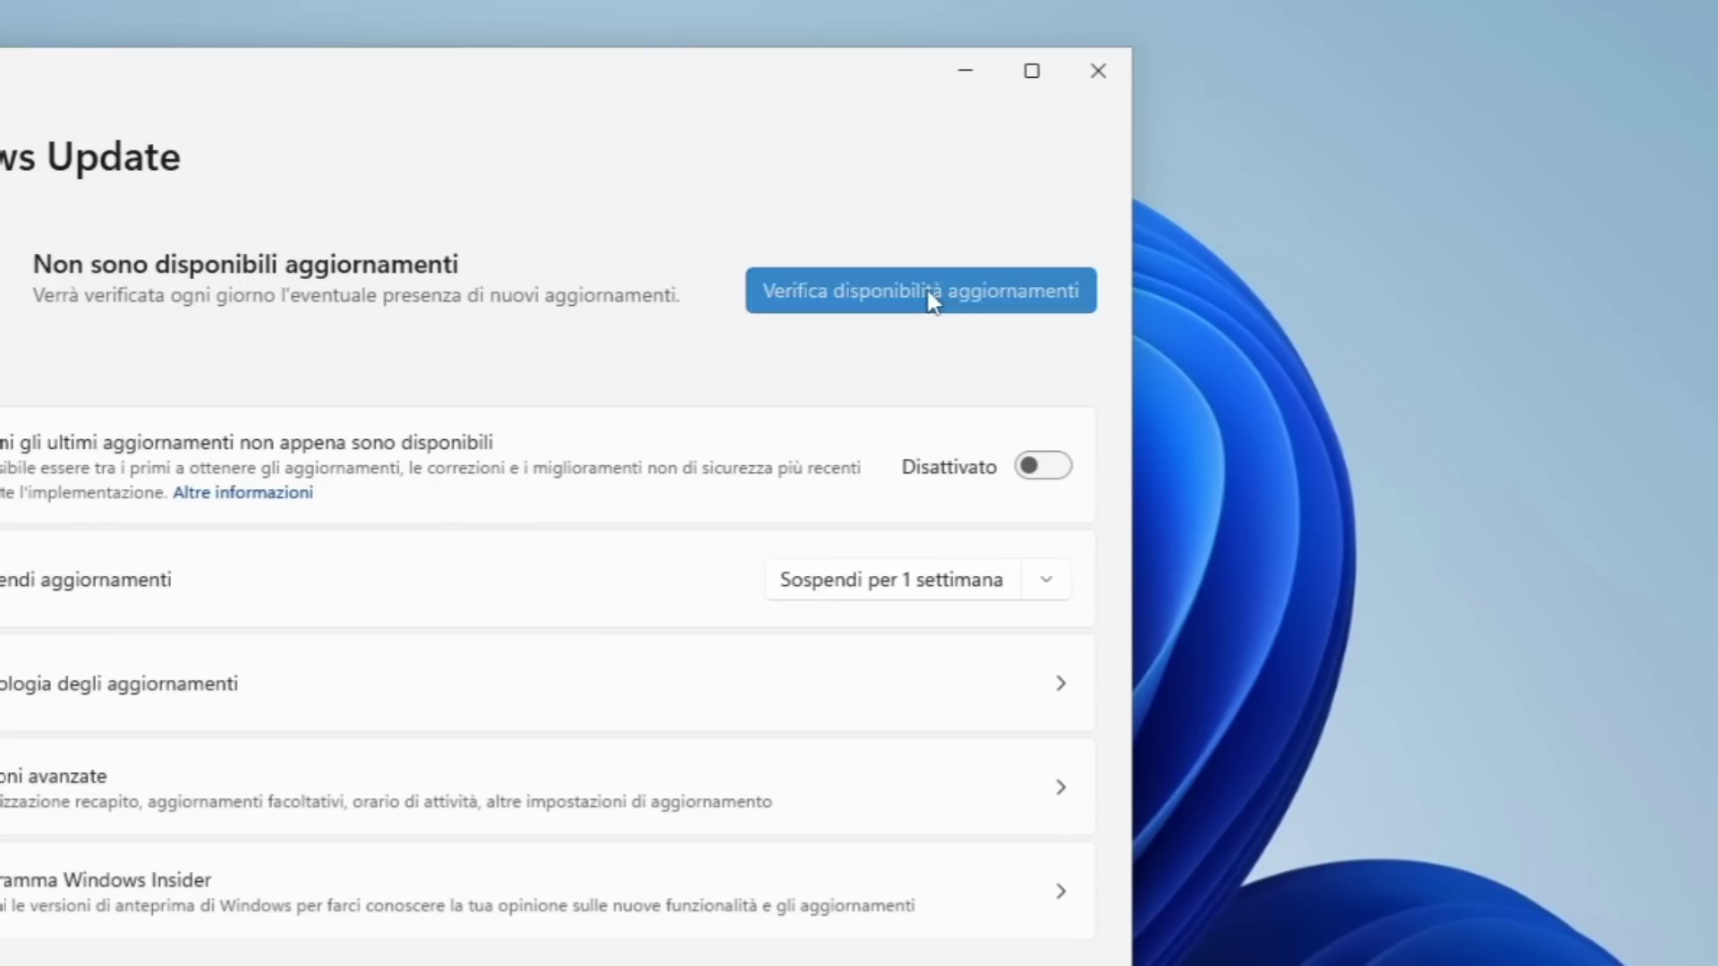
{"action": "left_click", "coordinate": [931, 295]}
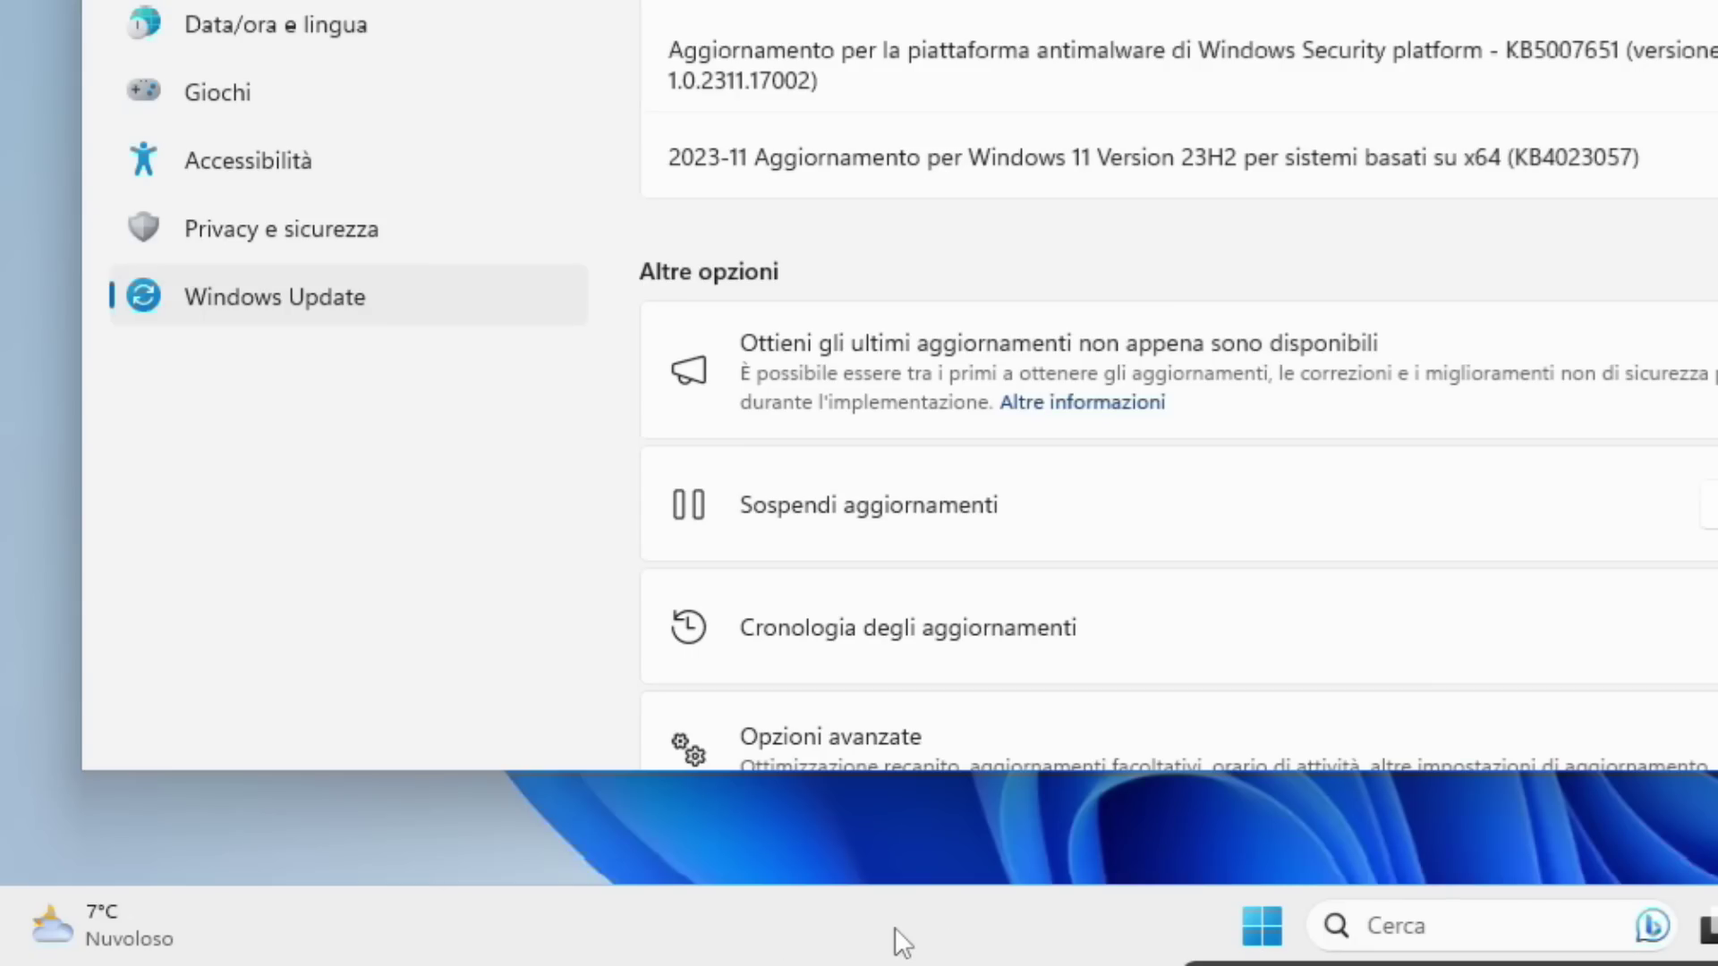
Step: Turn off Visualizzazione attività and Widget in the taskbar settings and set Cerca to Solo icona di ricerca
{"action": "right_click", "coordinate": [895, 927]}
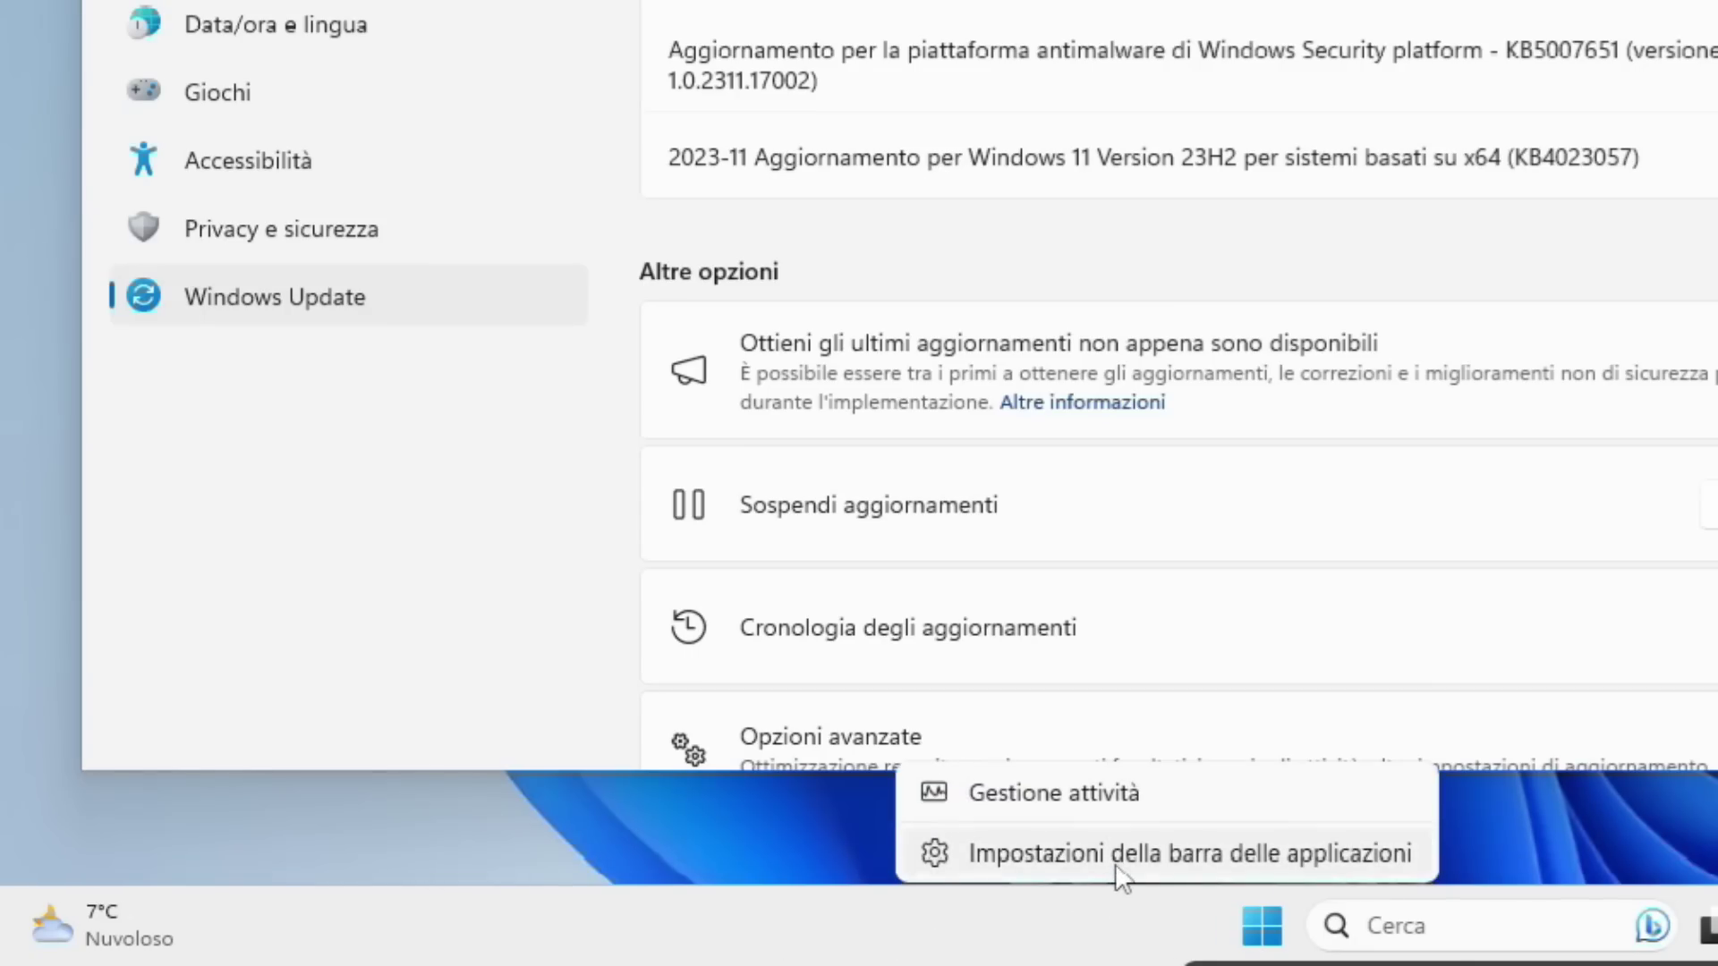
{"action": "left_click", "coordinate": [1119, 855]}
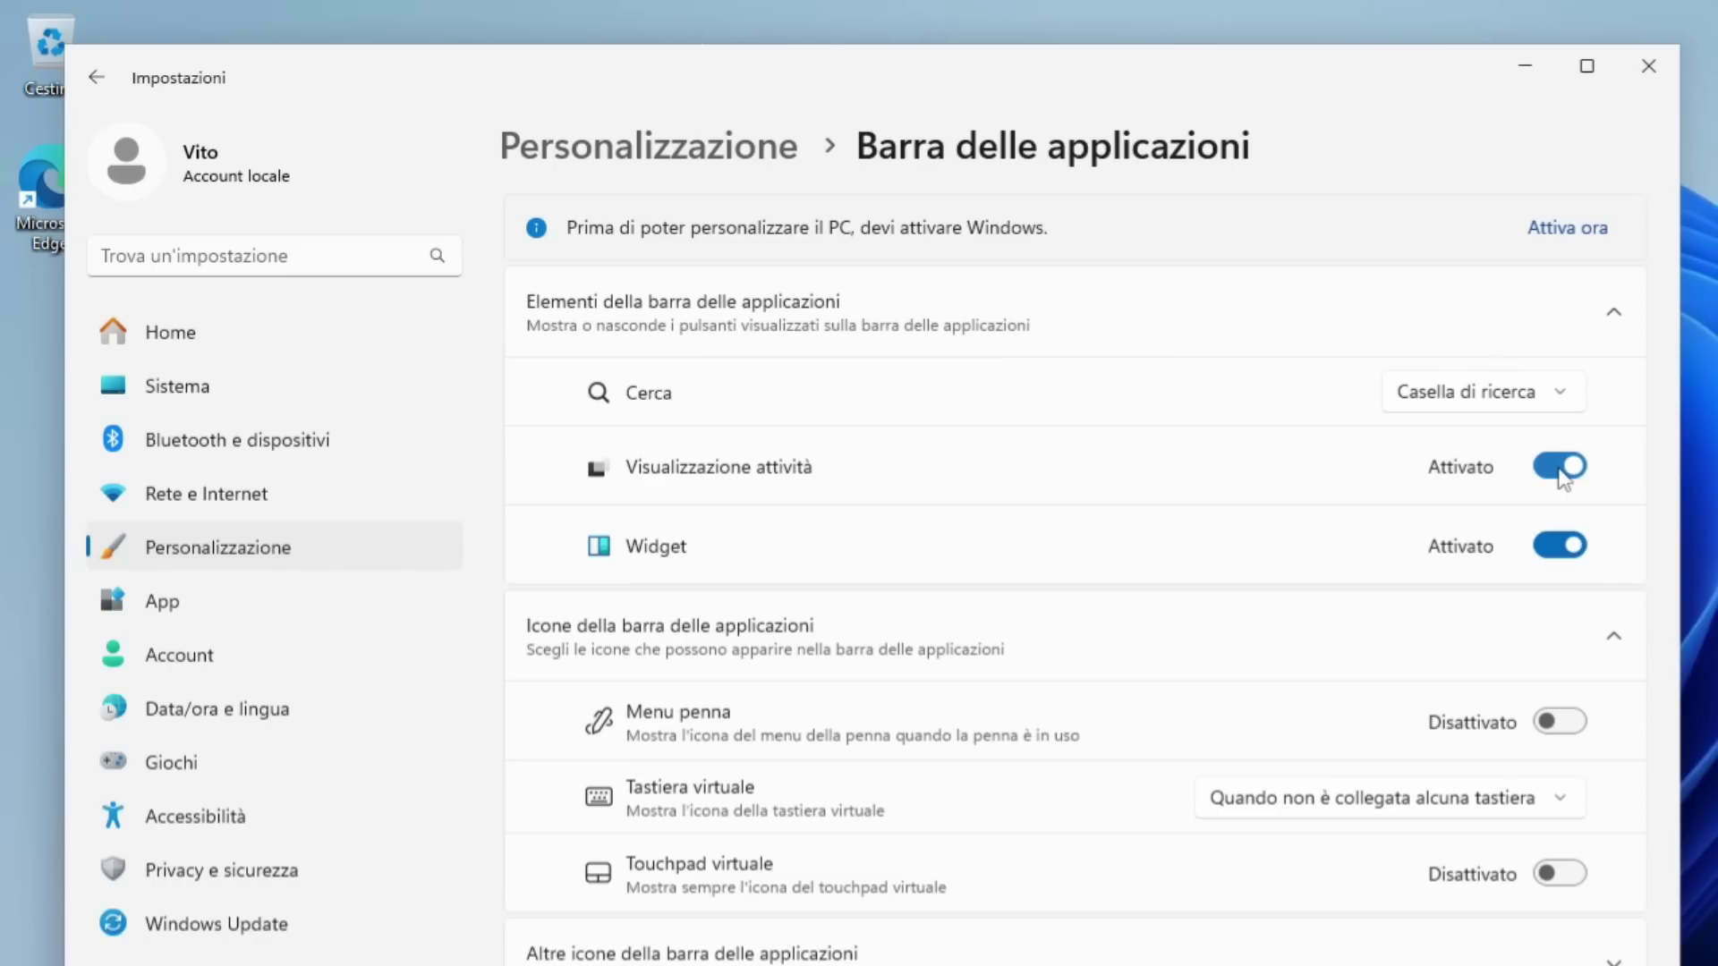
{"action": "left_click", "coordinate": [1562, 472]}
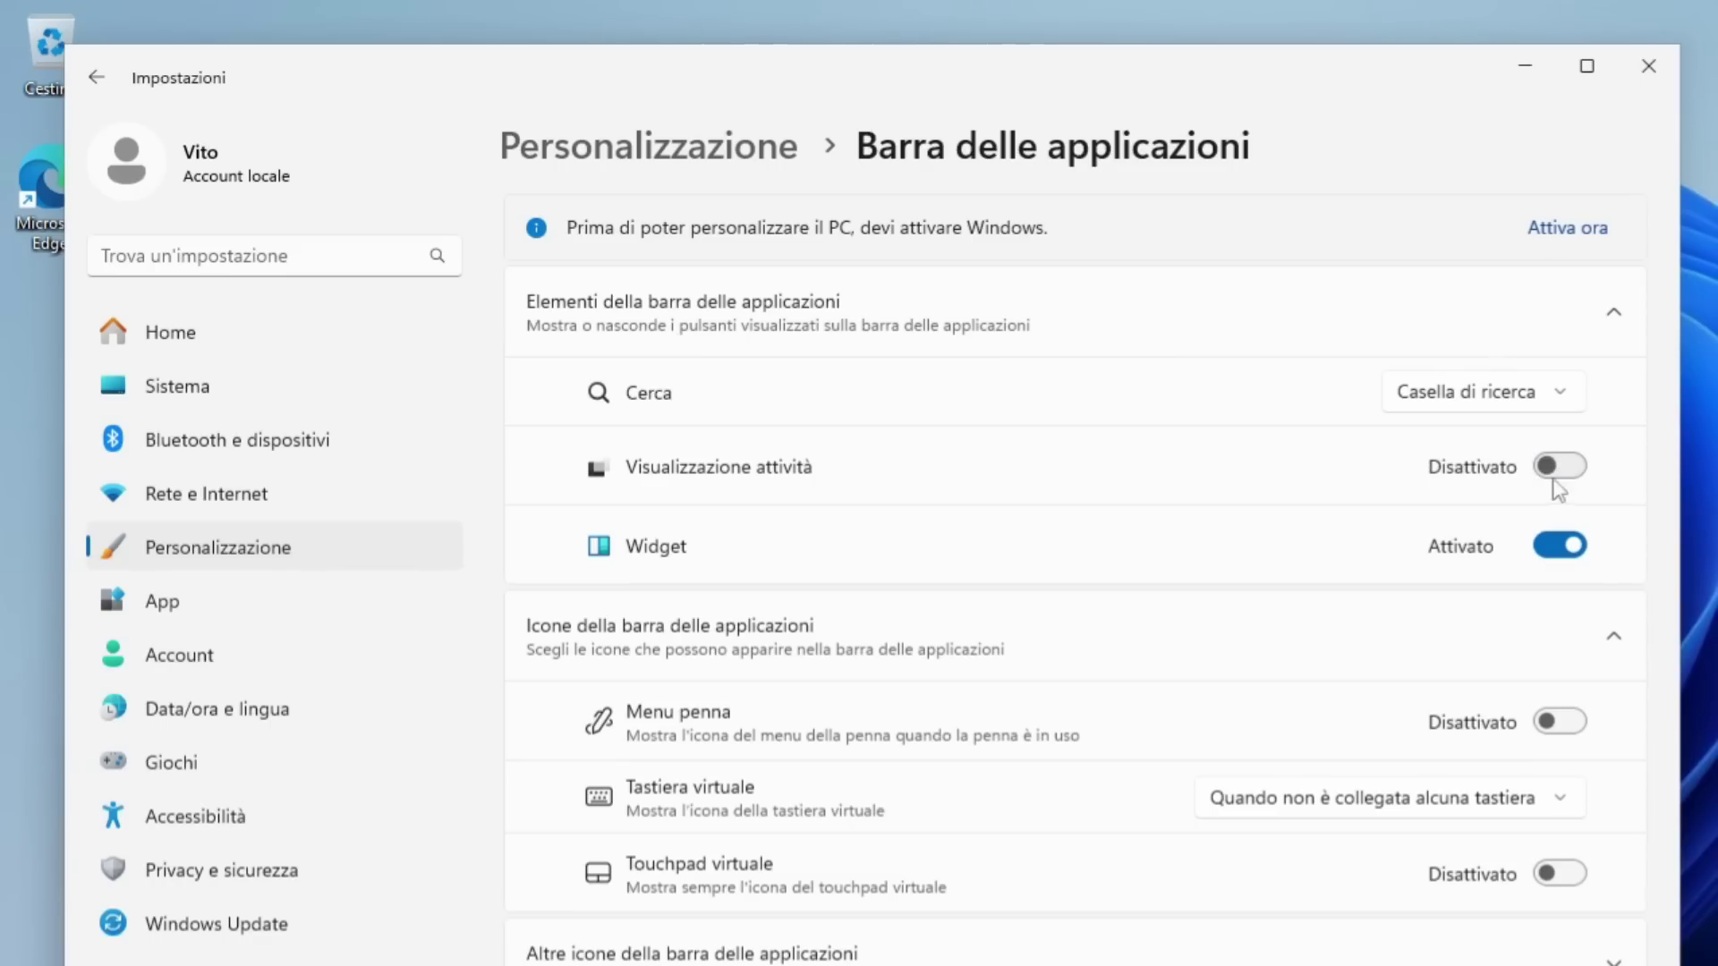
{"action": "left_click", "coordinate": [1557, 545]}
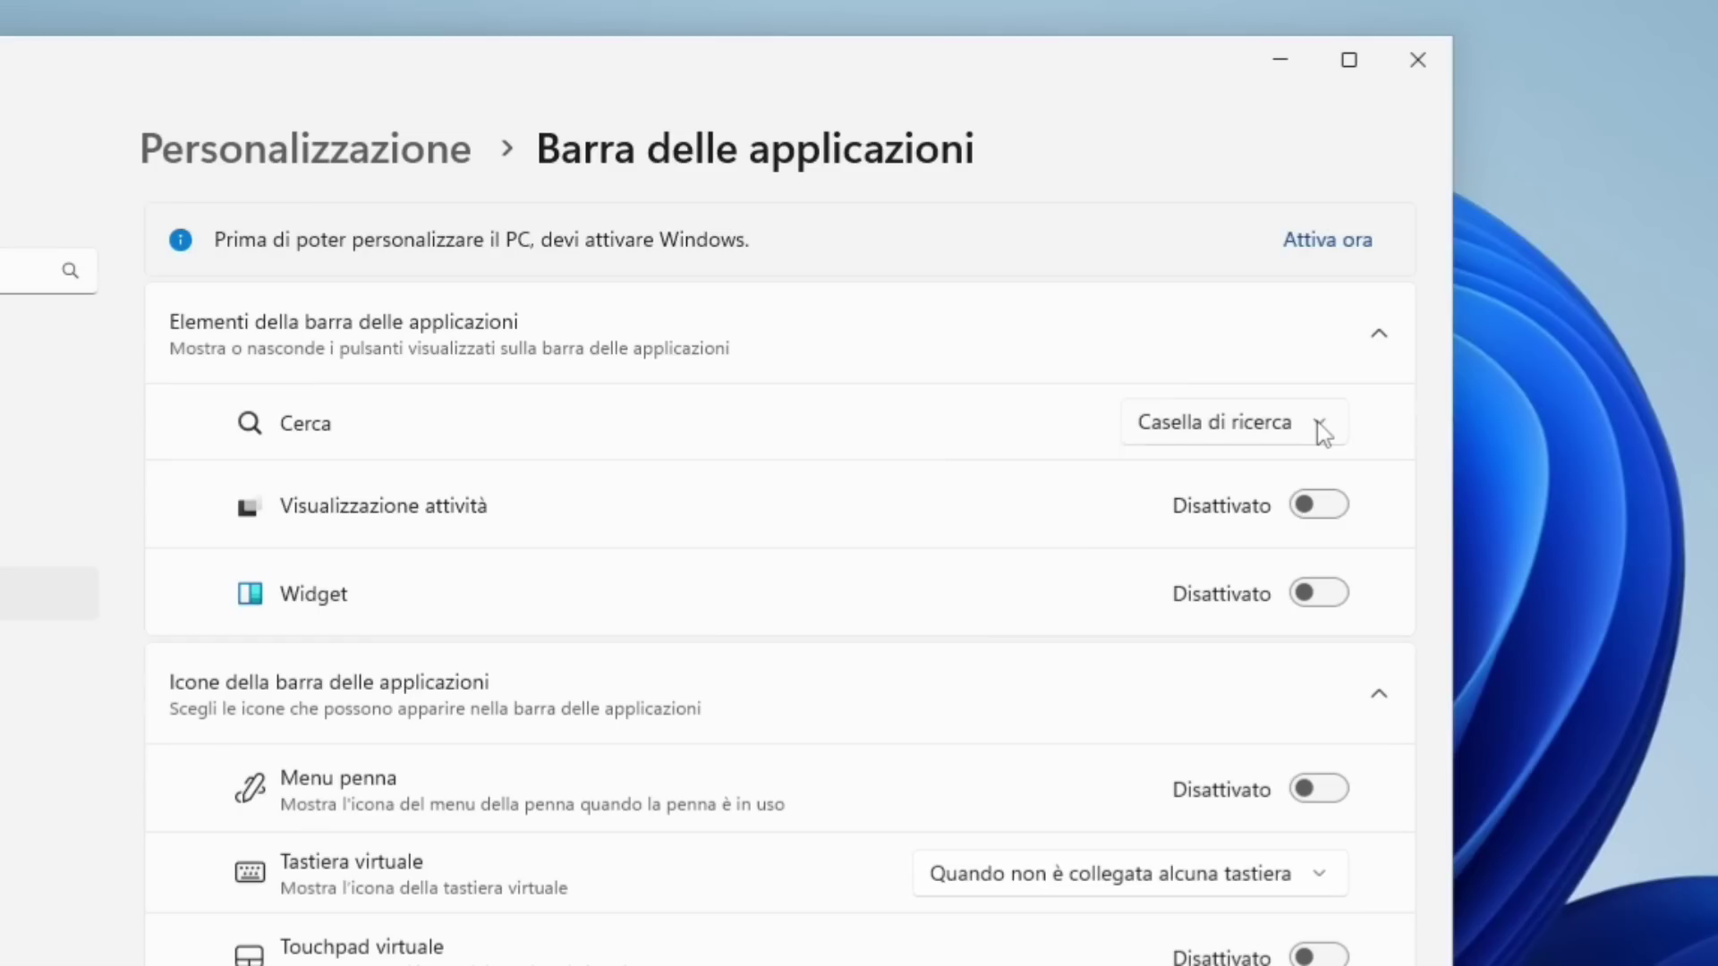
{"action": "left_click", "coordinate": [1038, 263]}
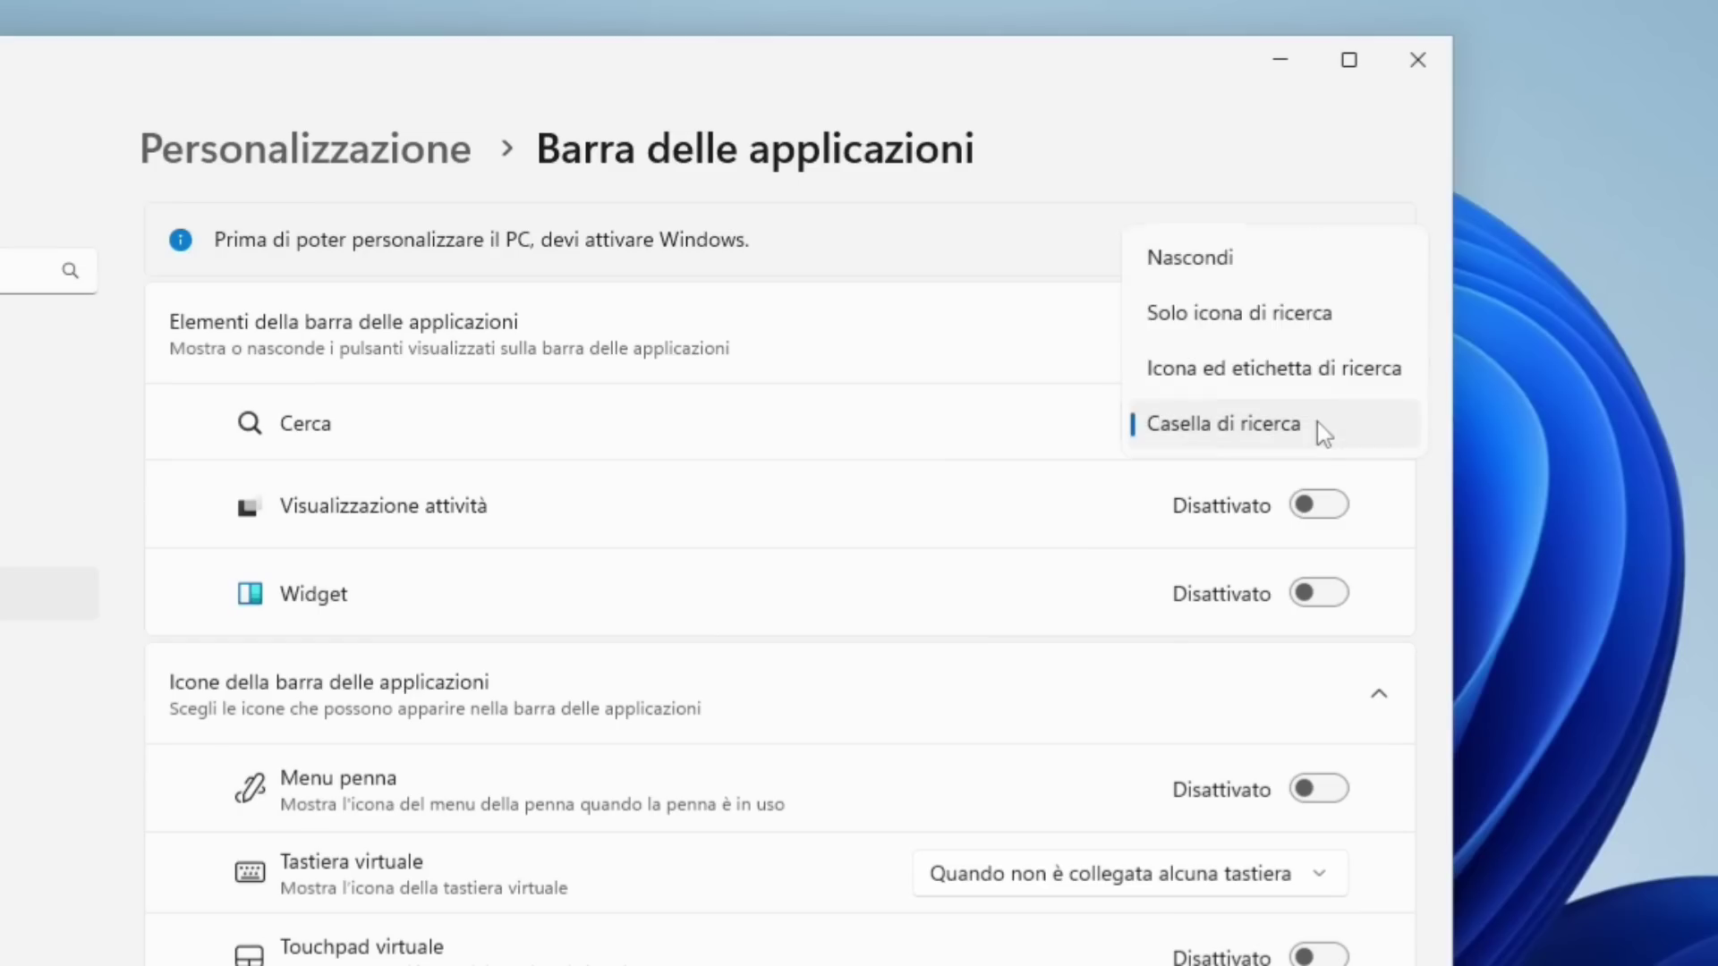
{"action": "left_click", "coordinate": [1276, 322]}
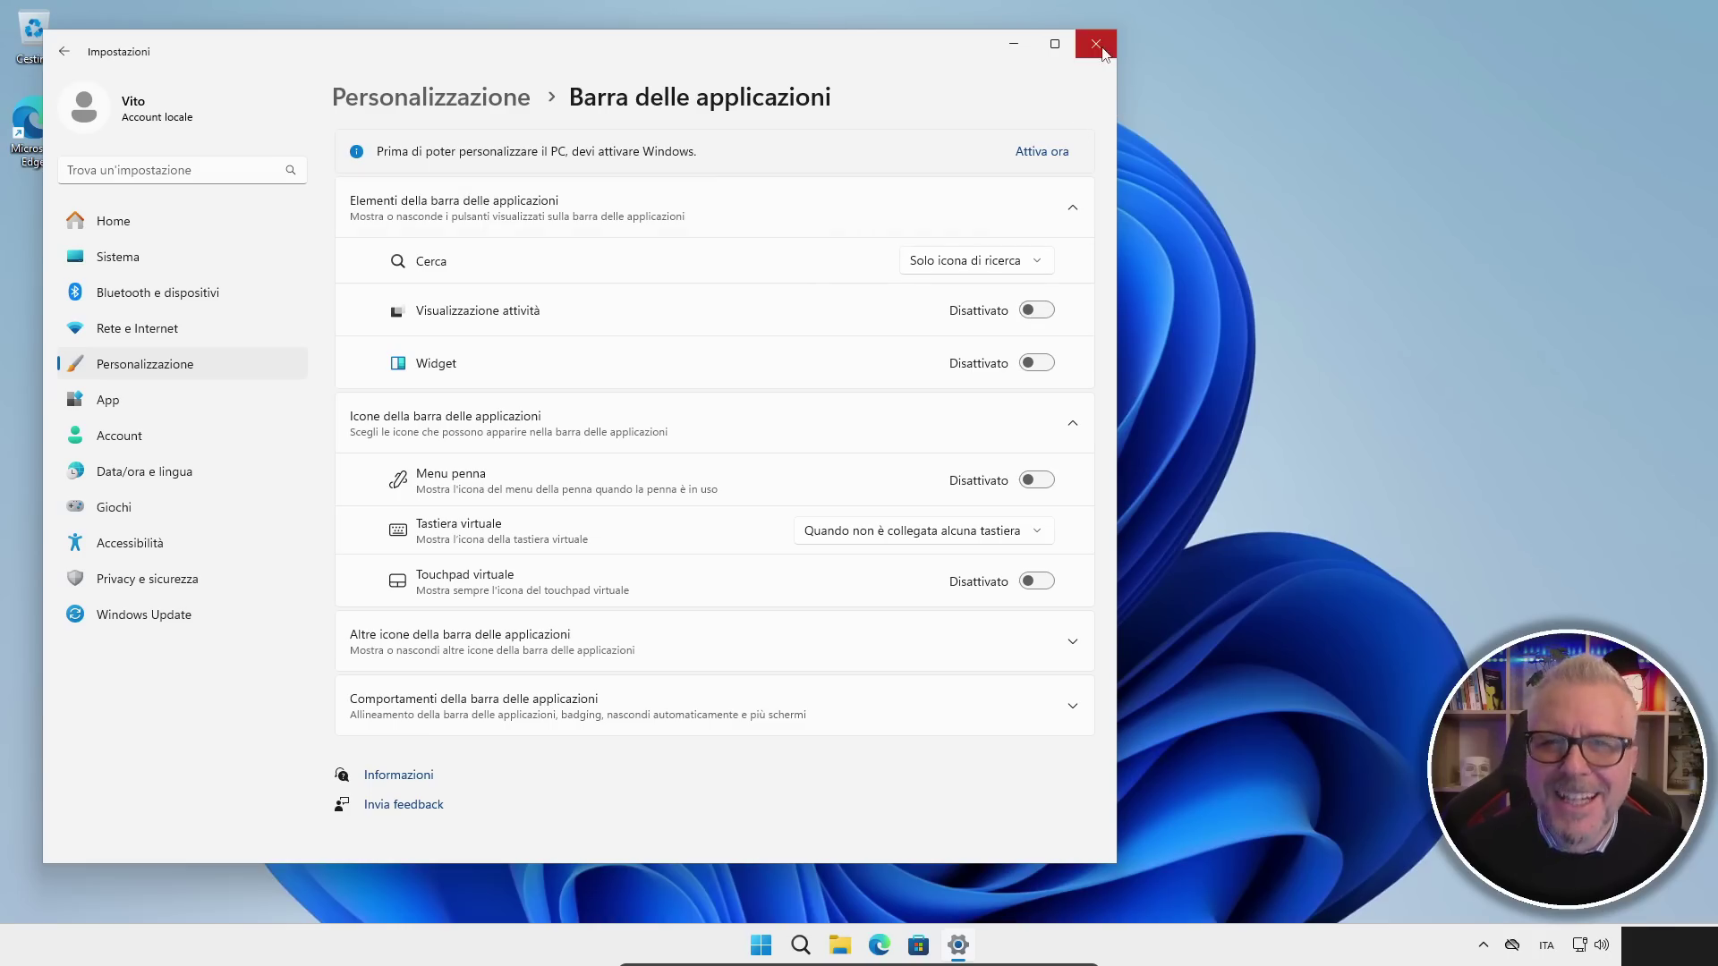
{"action": "left_click", "coordinate": [154, 617]}
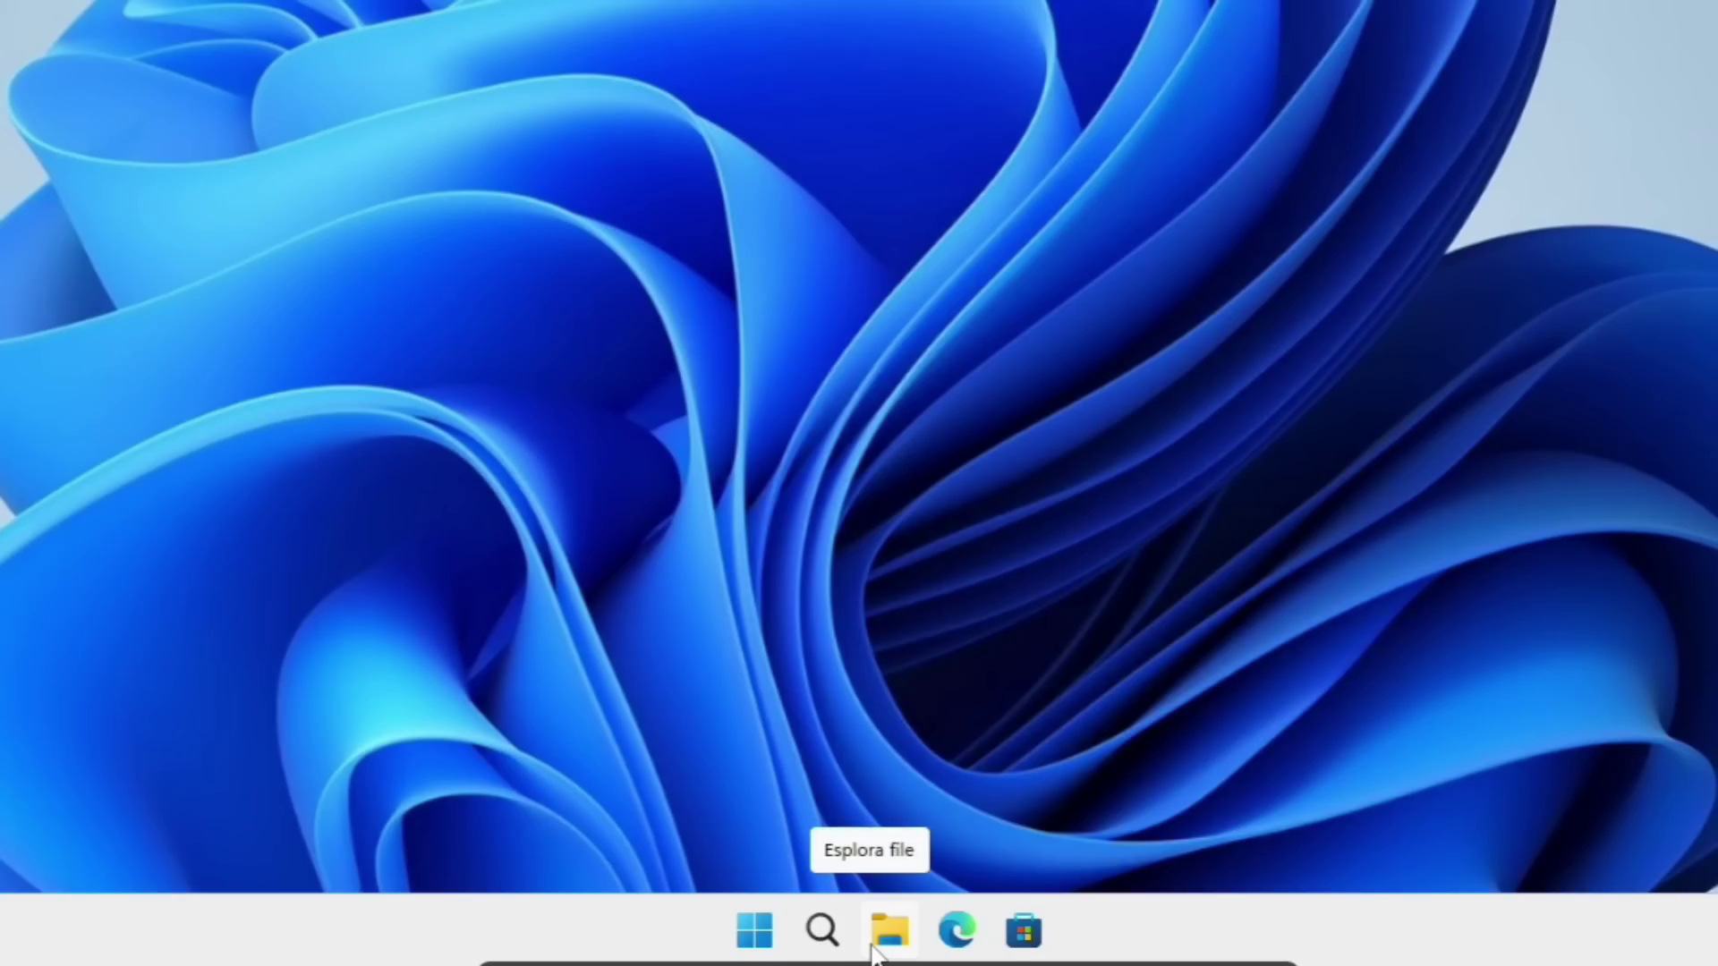
Step: Open the classic Control Panel (Pannello di controllo) by way of File Explorer
{"action": "left_click", "coordinate": [873, 946]}
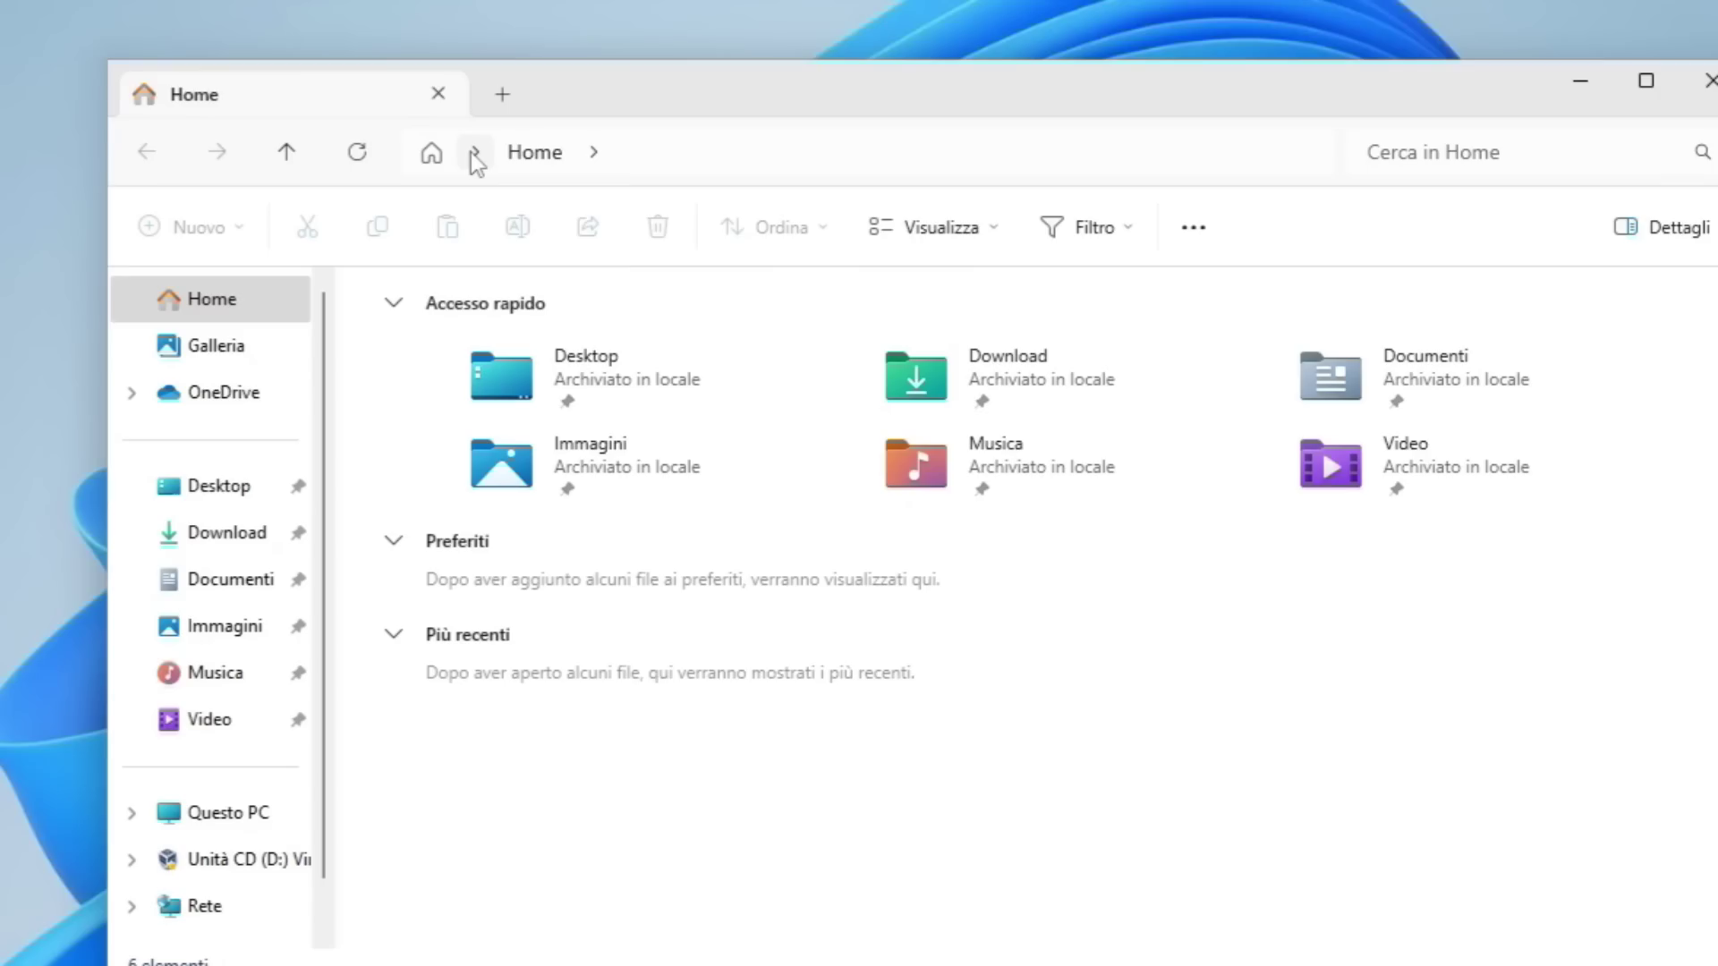
{"action": "left_click", "coordinate": [474, 154]}
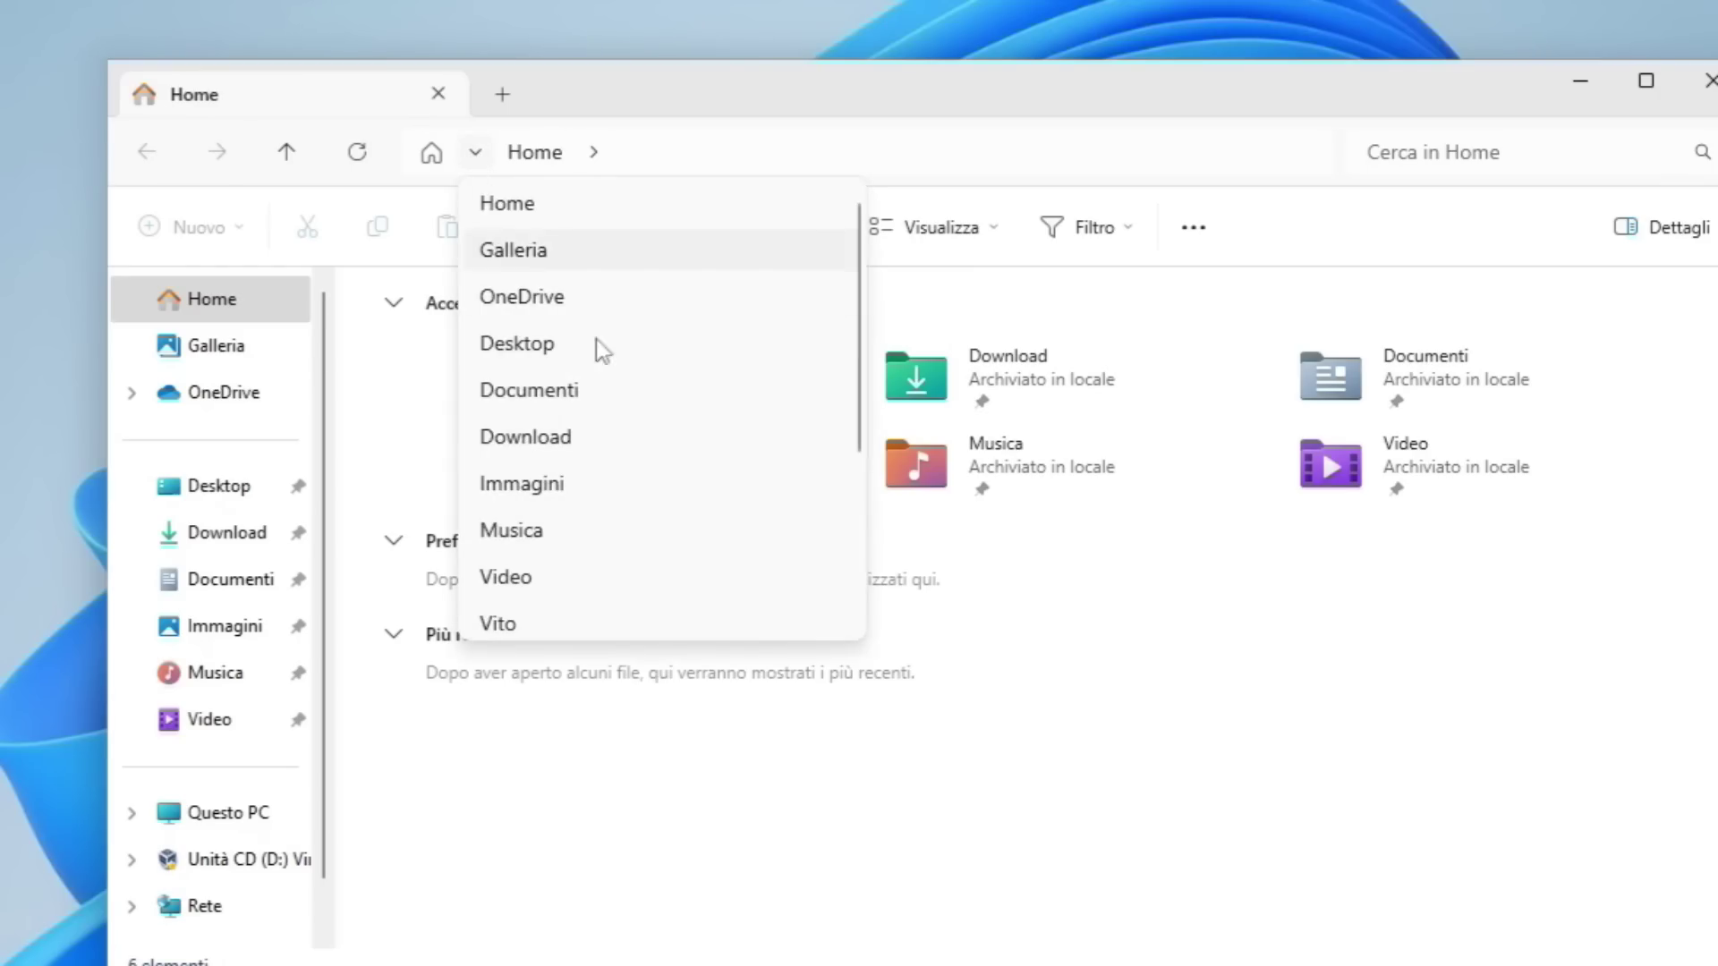
{"action": "scroll", "coordinate": [612, 358], "scroll_direction": "down", "scroll_amount": 3}
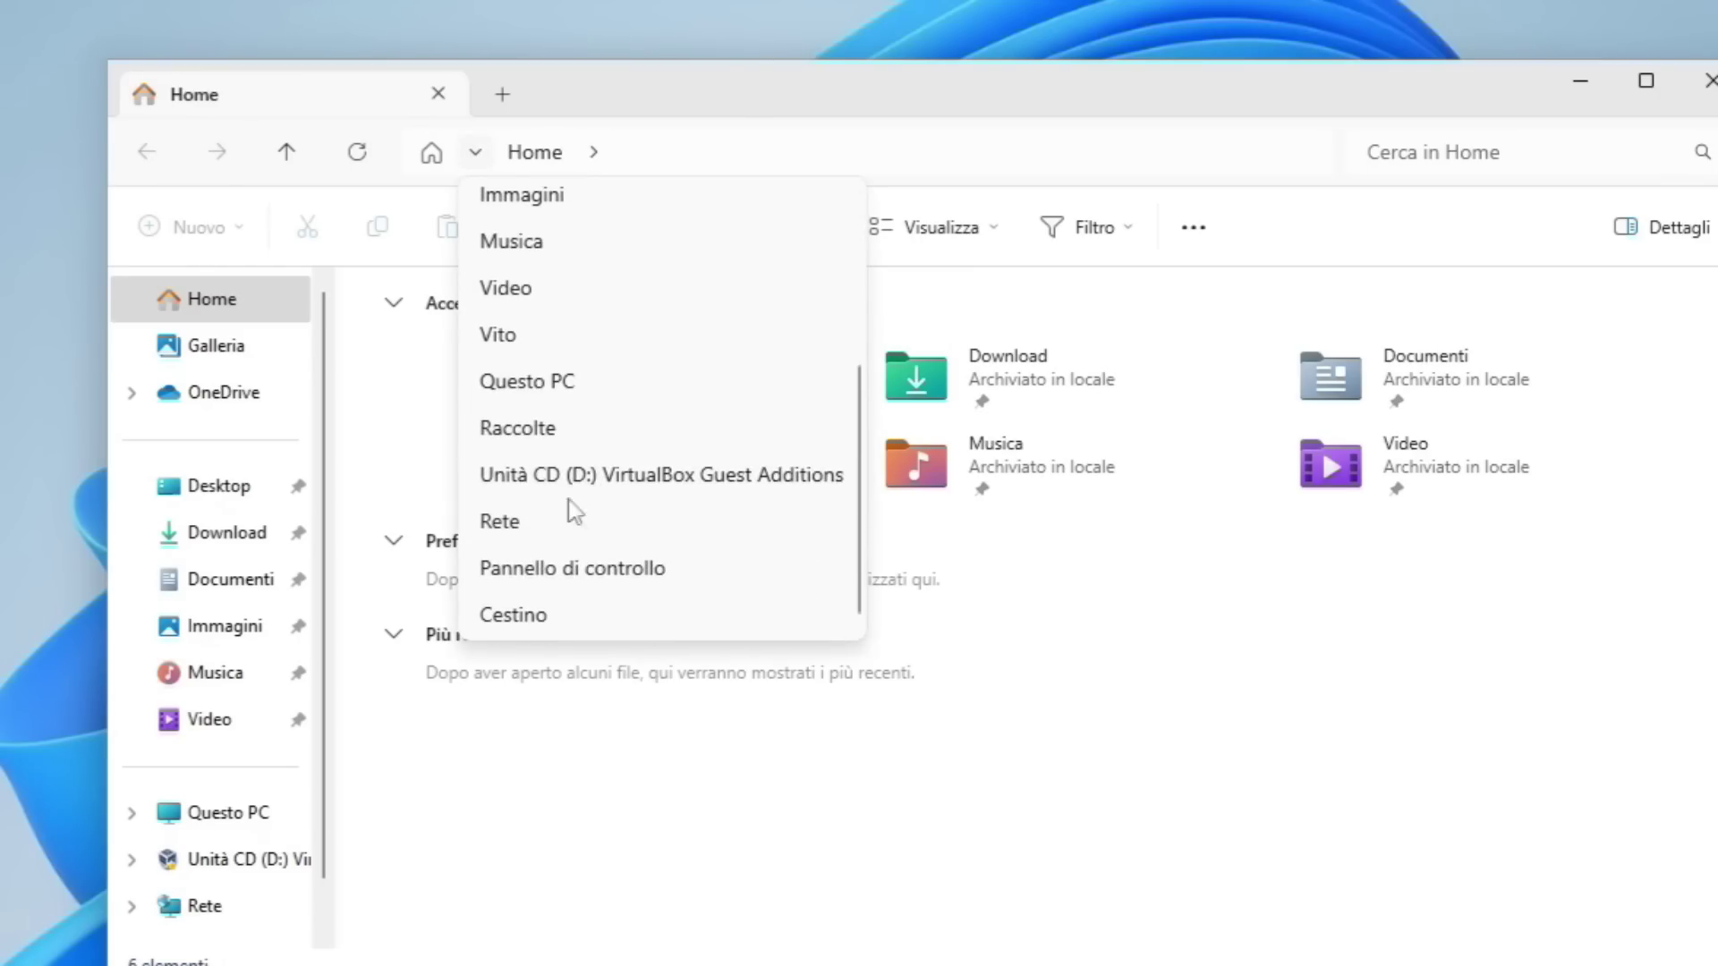
{"action": "left_click", "coordinate": [559, 571]}
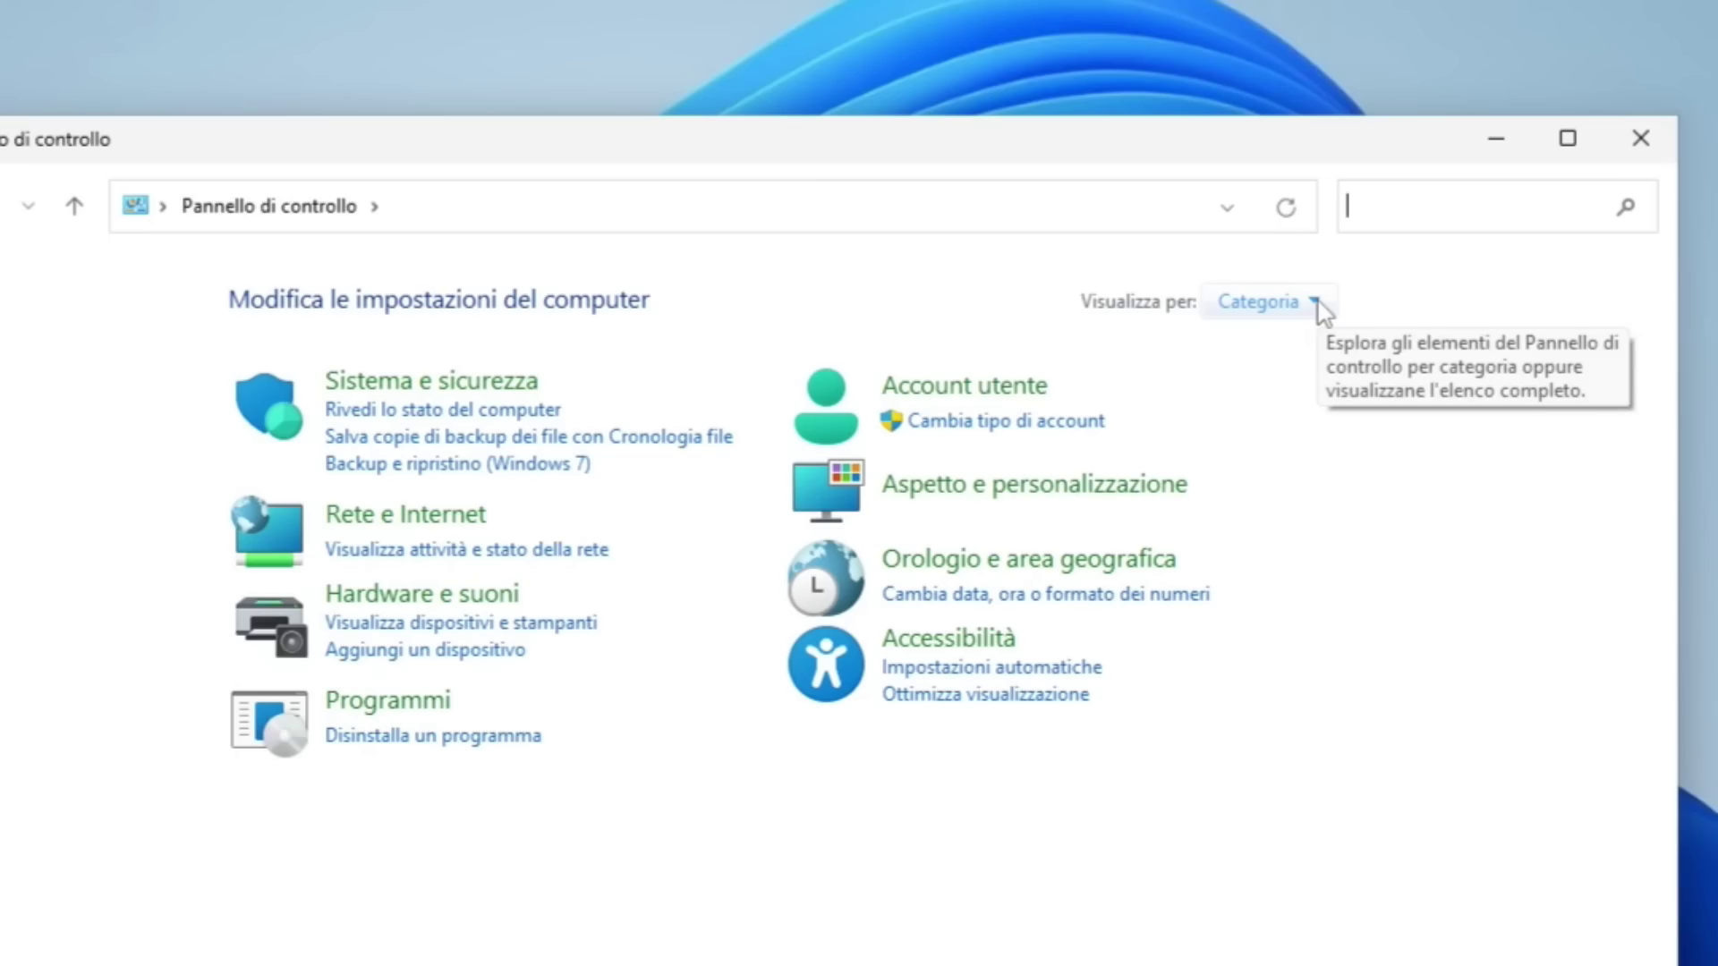
Step: Display the Control Panel items as Icone grandi and open Gestione dispositivi to inspect the devices
{"action": "left_click", "coordinate": [1315, 306]}
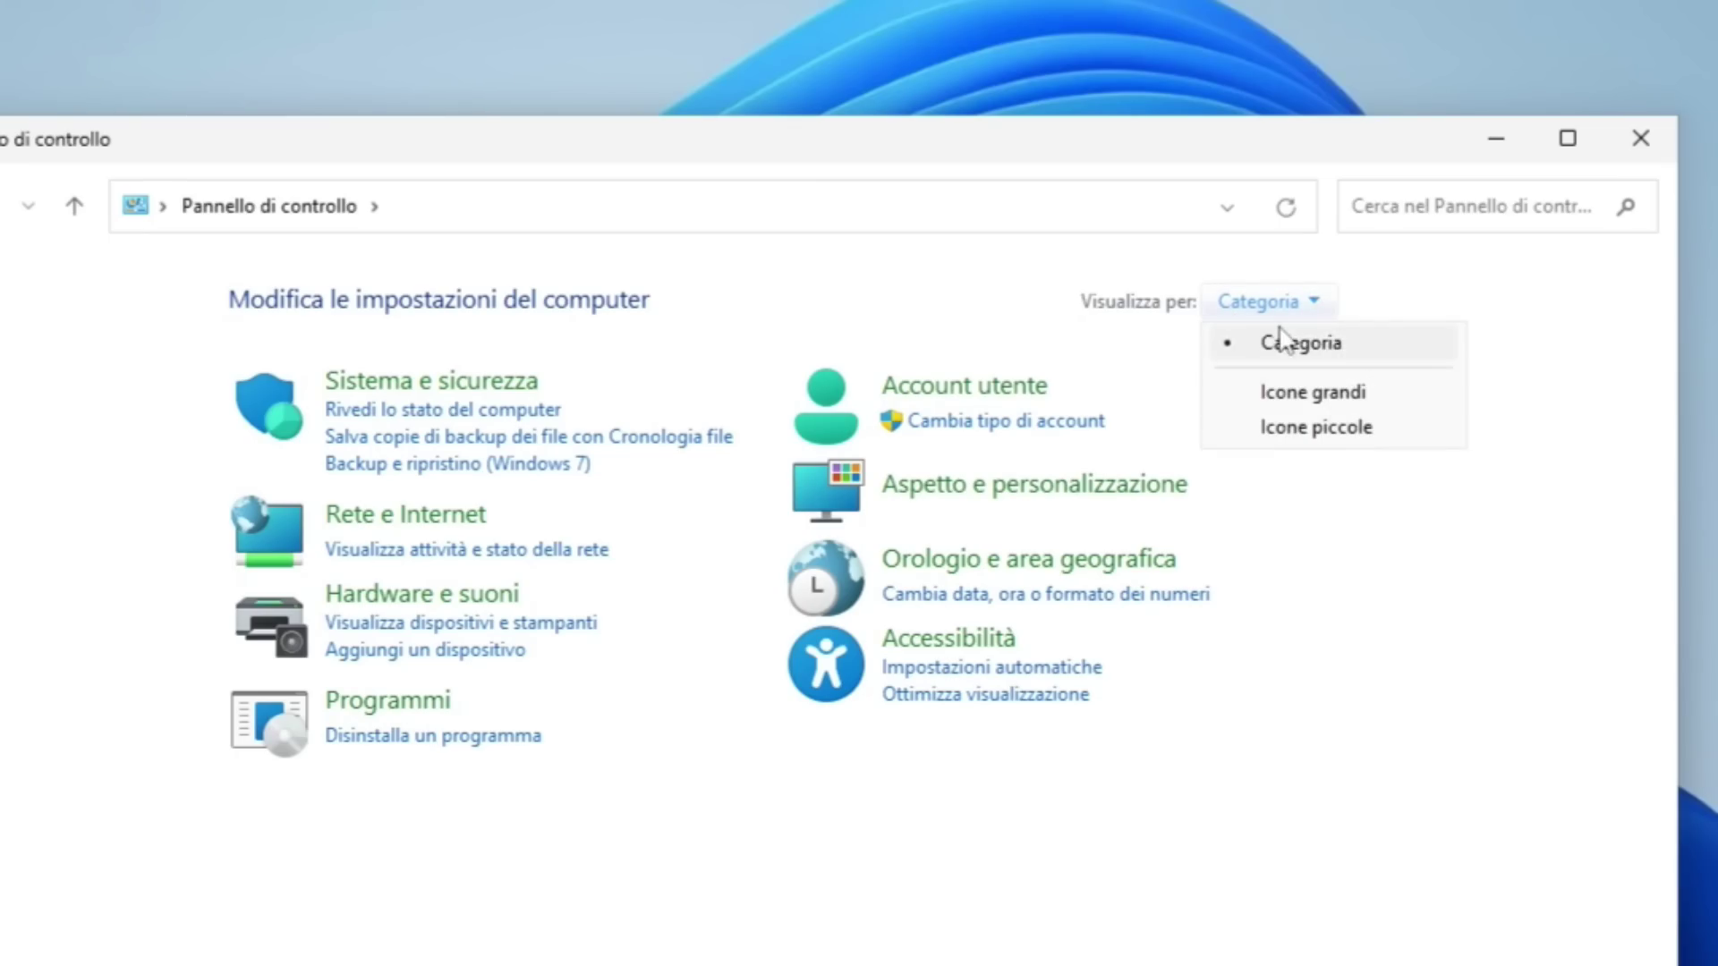
{"action": "left_click", "coordinate": [1304, 395]}
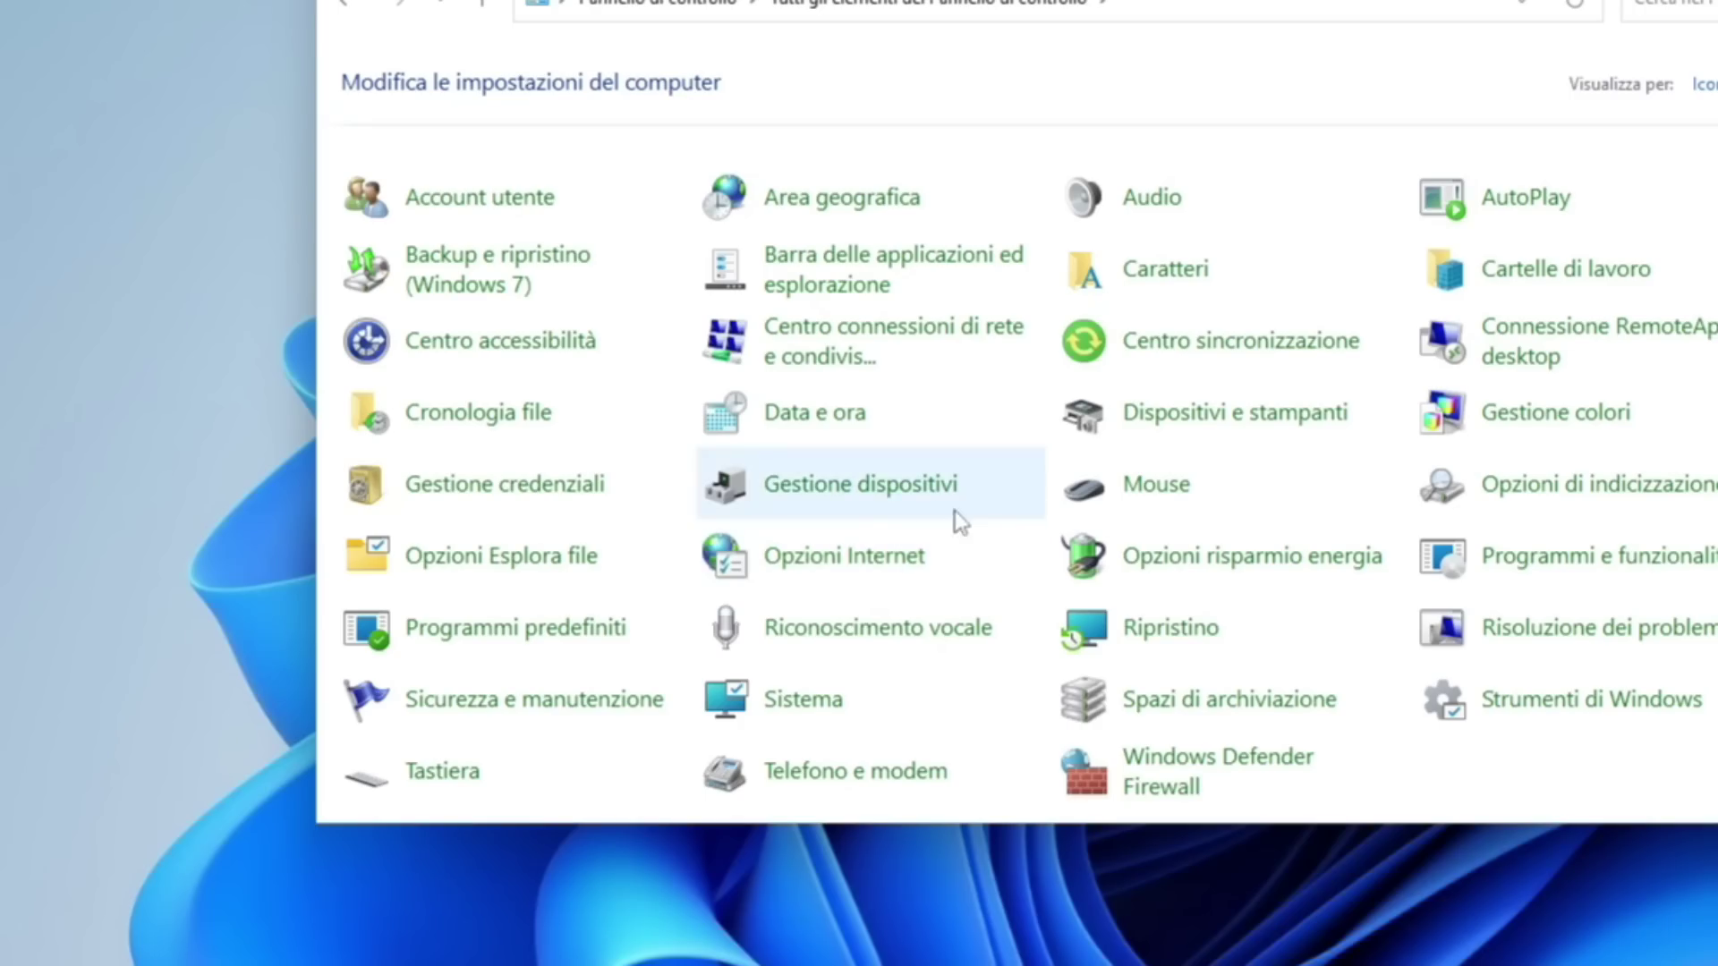
{"action": "left_click", "coordinate": [908, 501]}
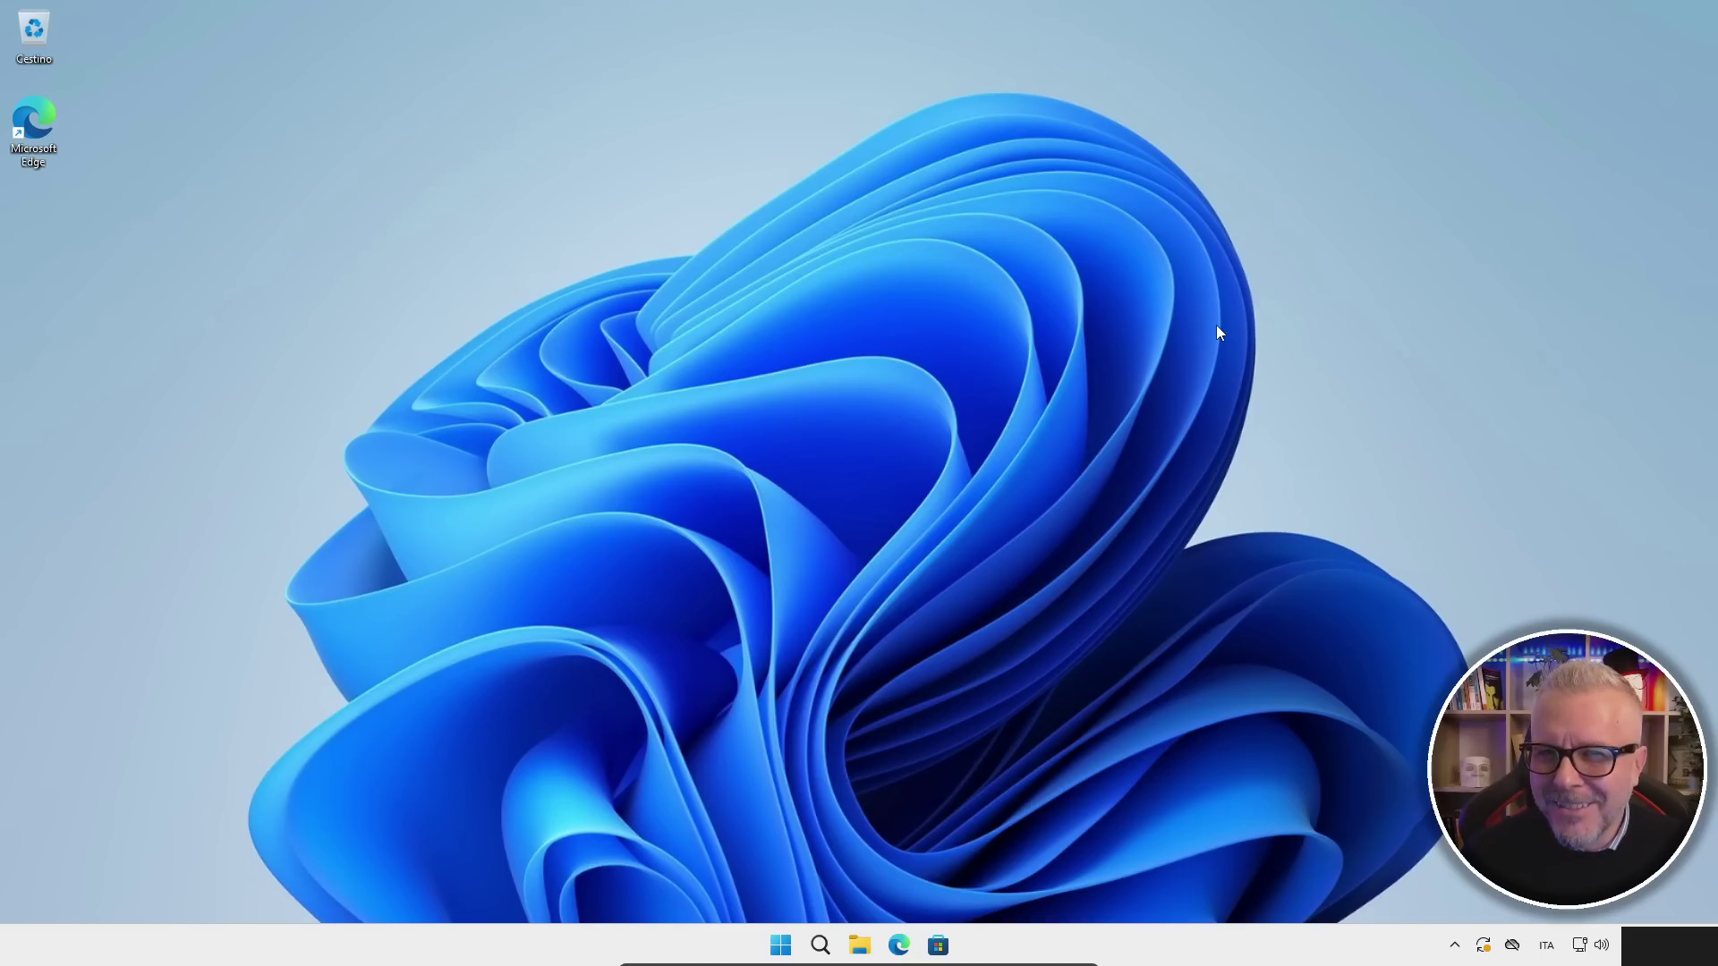
Step: Reopen the Control Panel from File Explorer and open the list for uninstalling programs in the Programmi category
{"action": "left_click", "coordinate": [859, 944]}
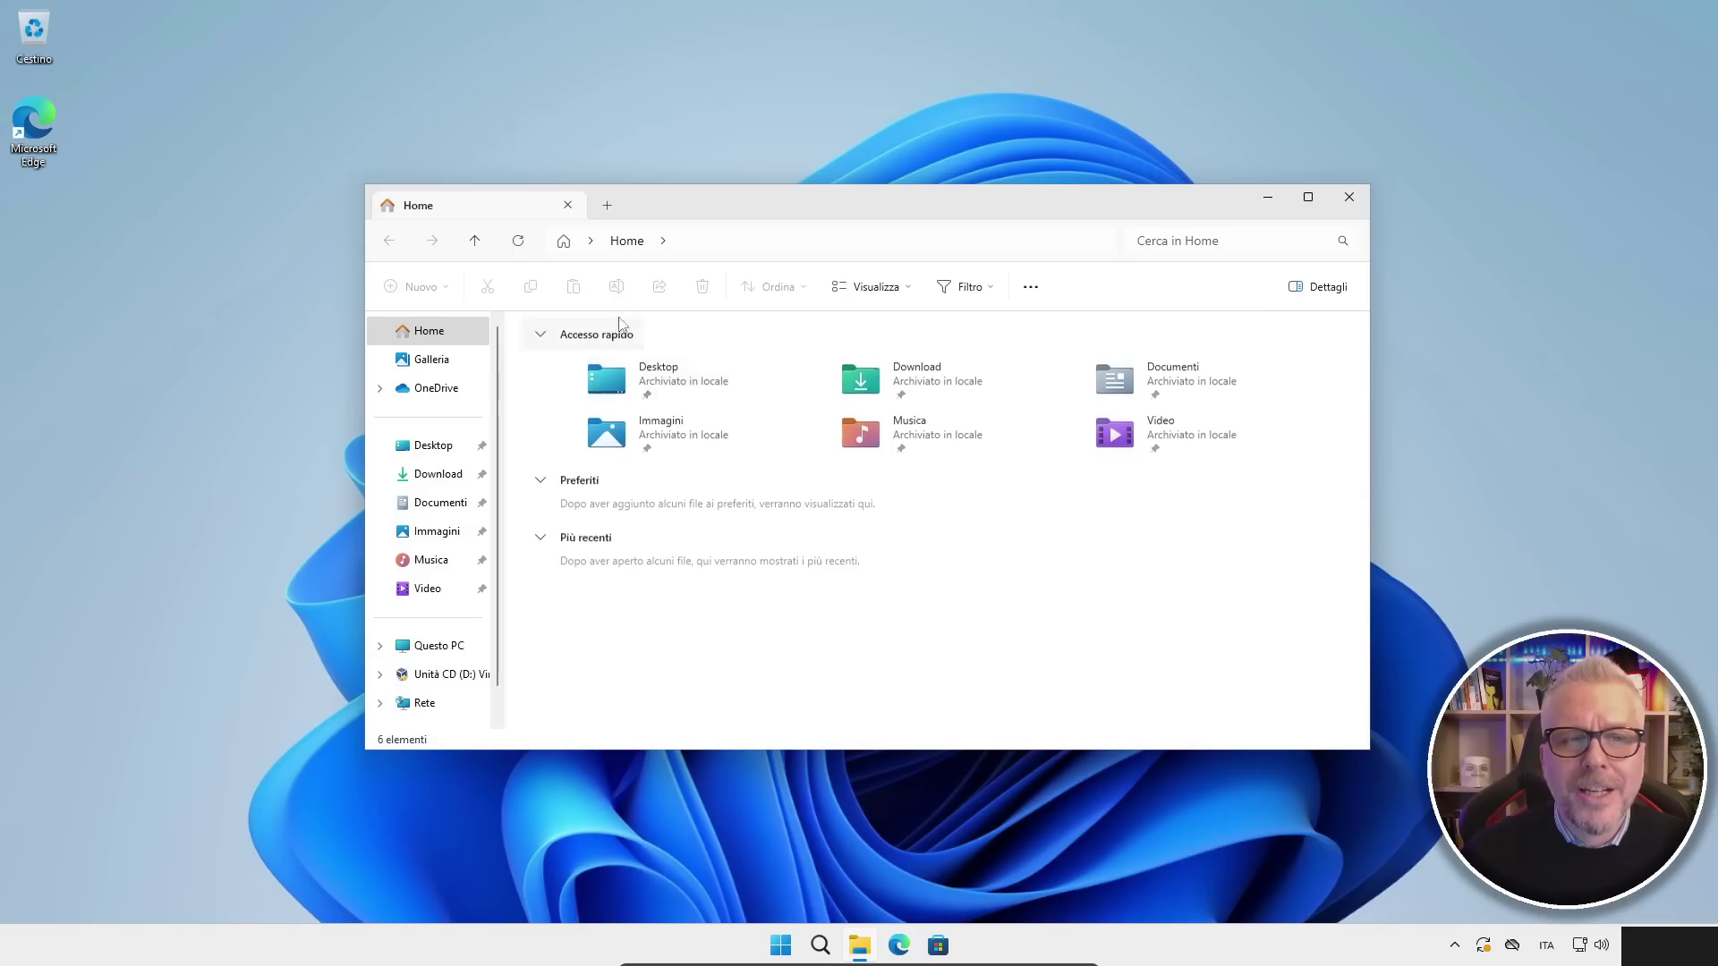
{"action": "left_click", "coordinate": [591, 242]}
{"action": "scroll", "coordinate": [693, 445], "scroll_direction": "down", "scroll_amount": 3}
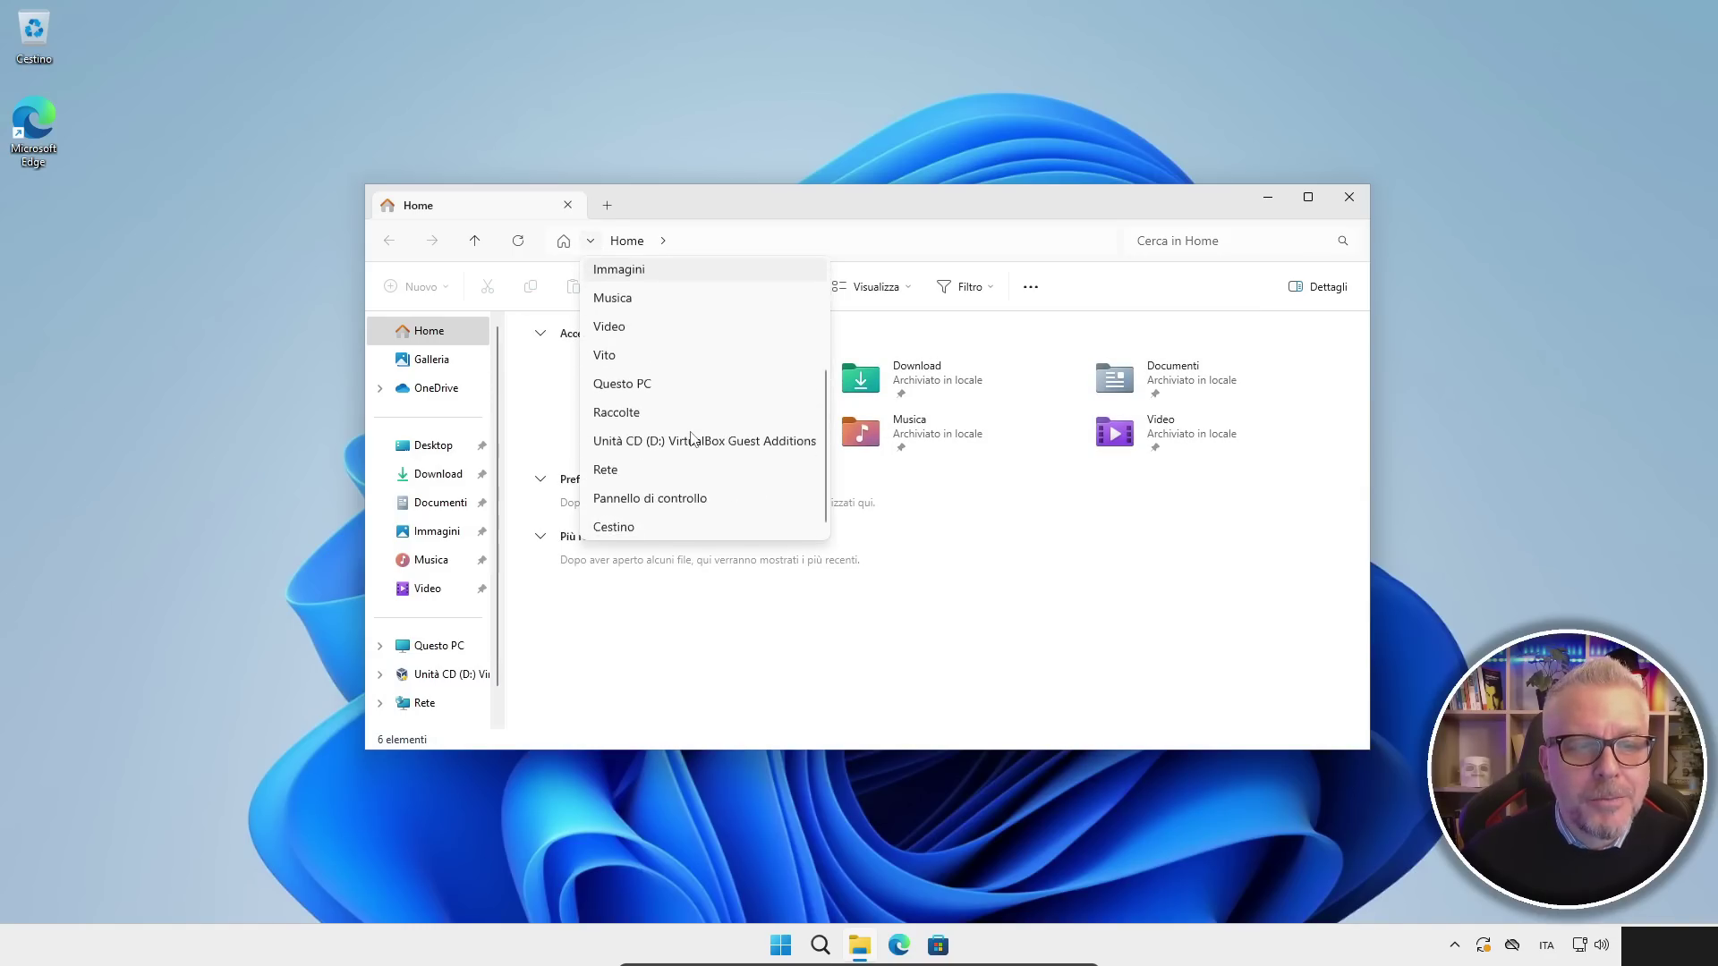
{"action": "left_click", "coordinate": [671, 499]}
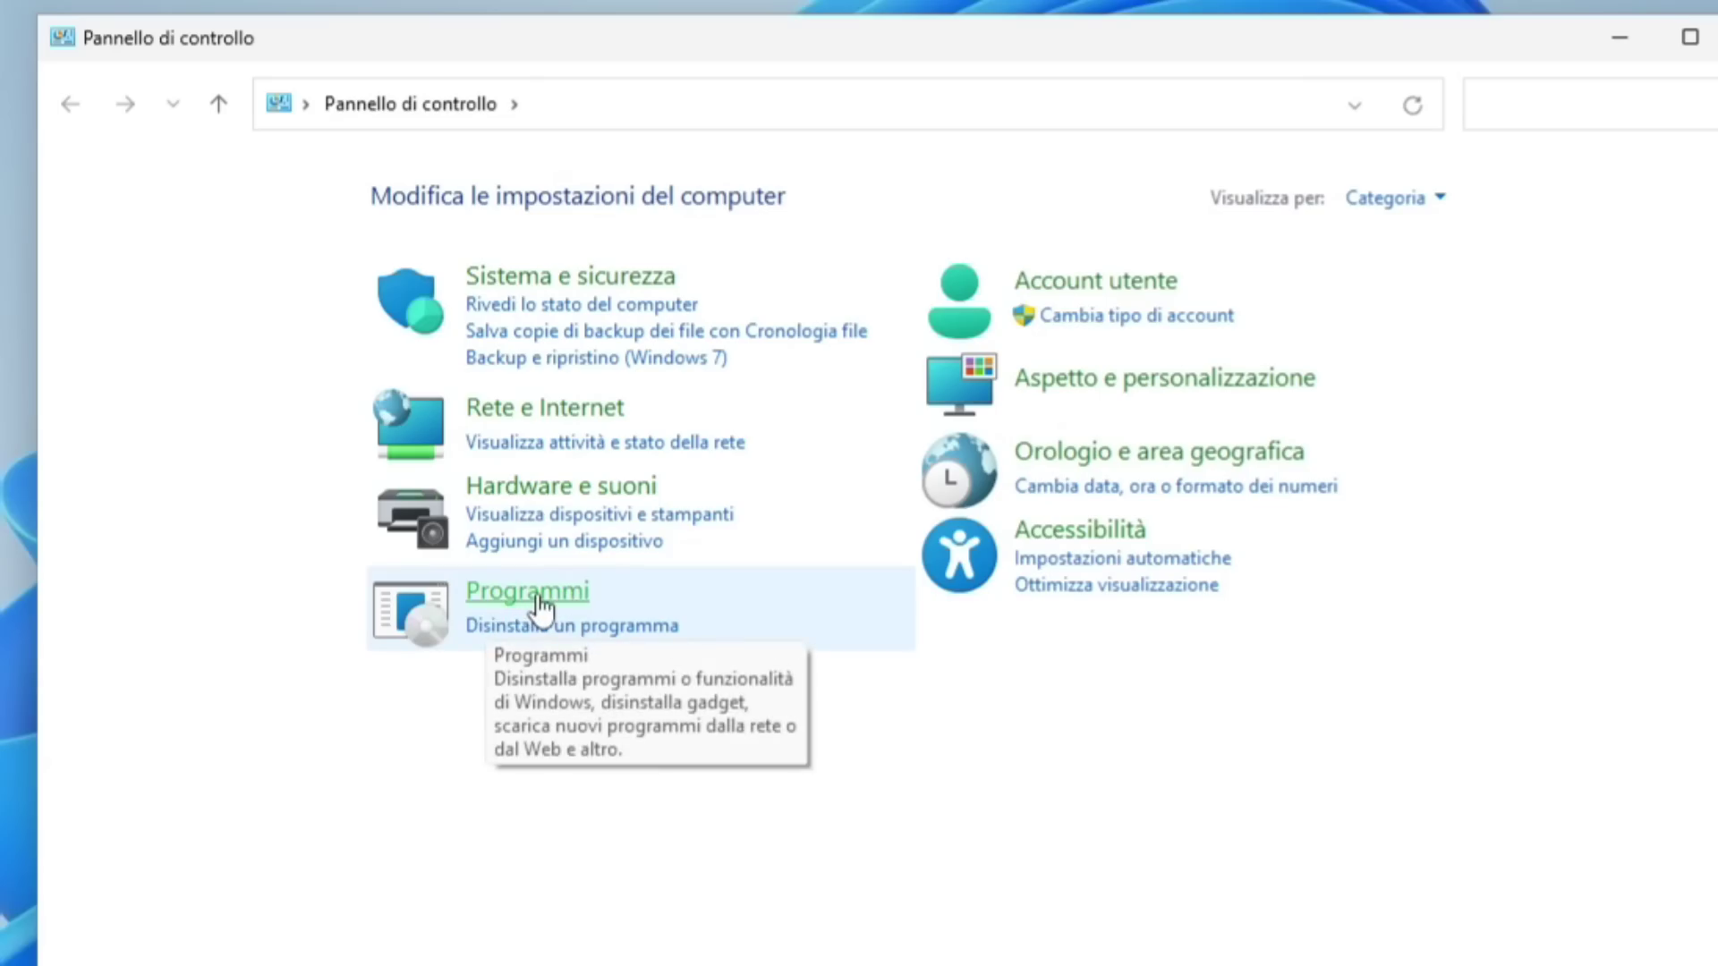
{"action": "left_click", "coordinate": [539, 606]}
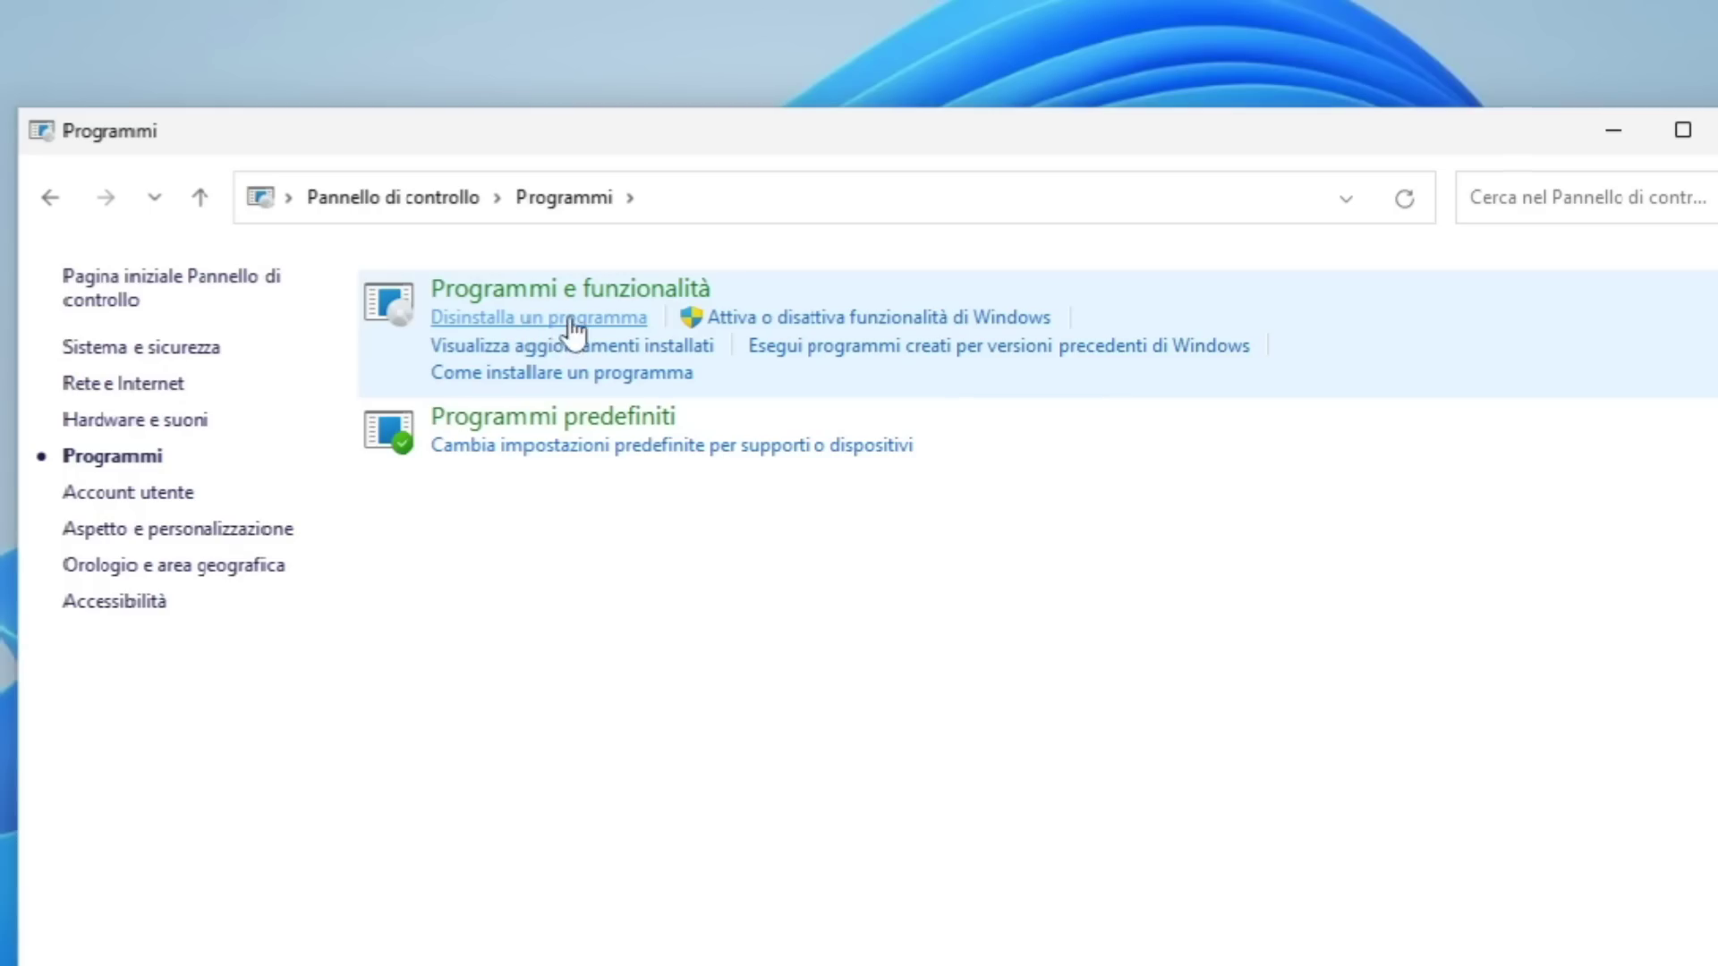
{"action": "left_click", "coordinate": [555, 319]}
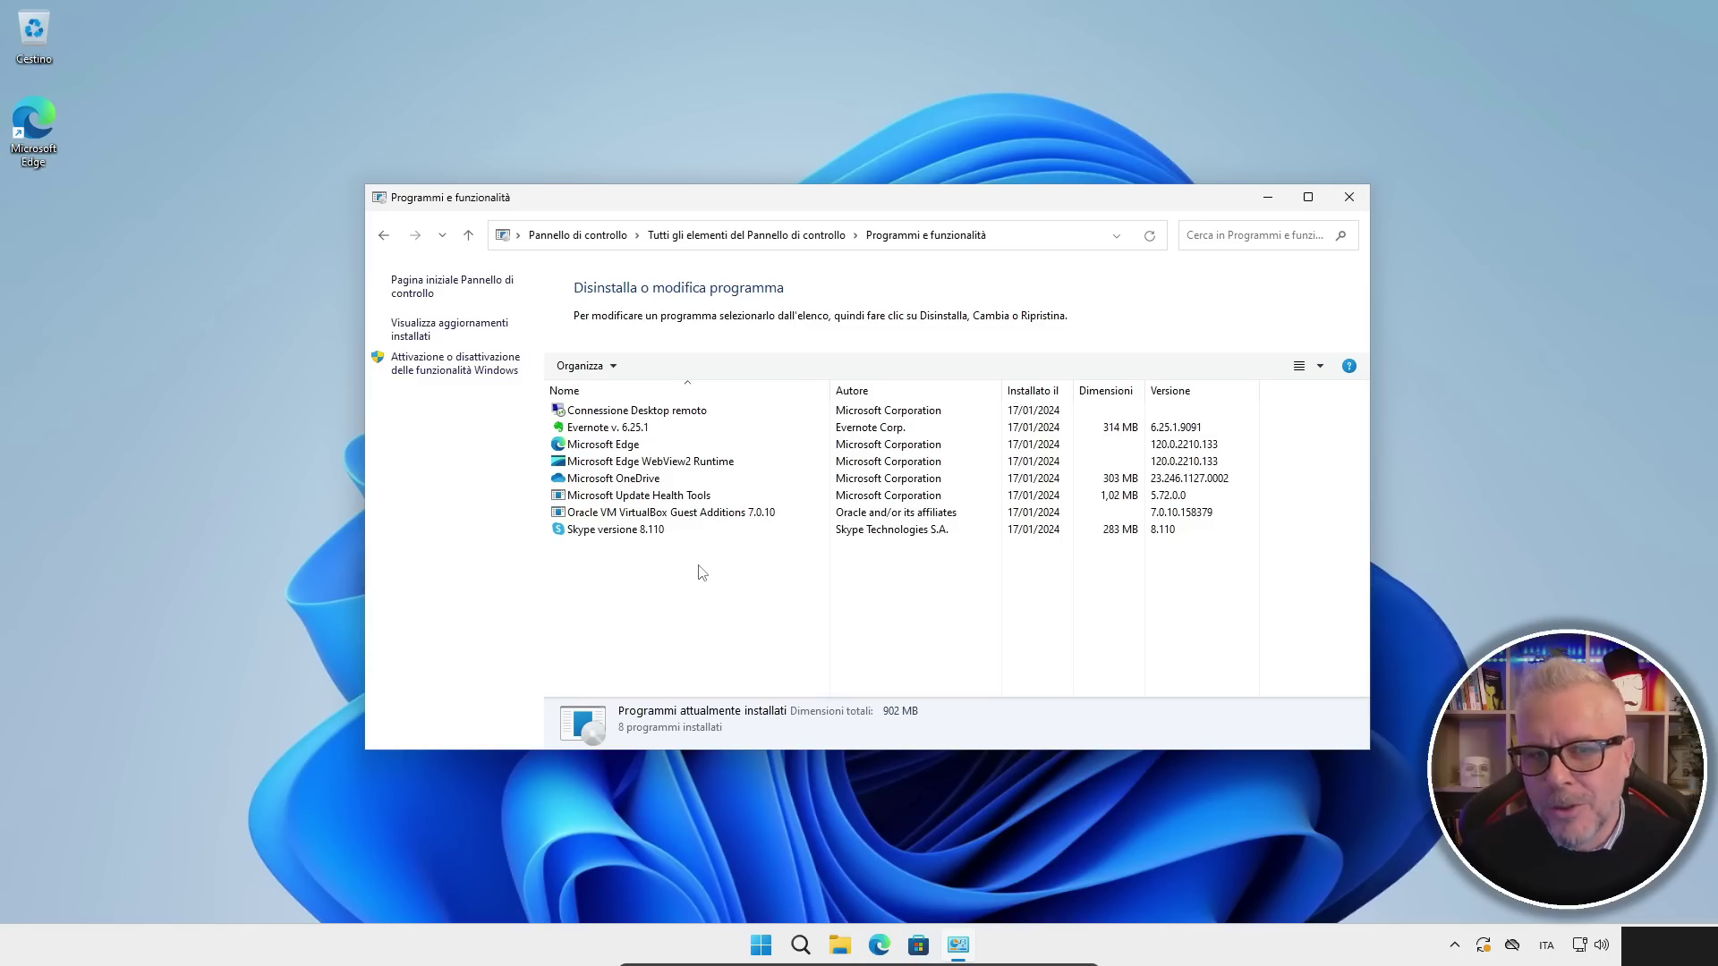
Step: Uninstall Evernote v. 6.25.1, allowing its uninstaller and the Evernote Cleanup Utility to make changes
{"action": "left_click", "coordinate": [626, 429]}
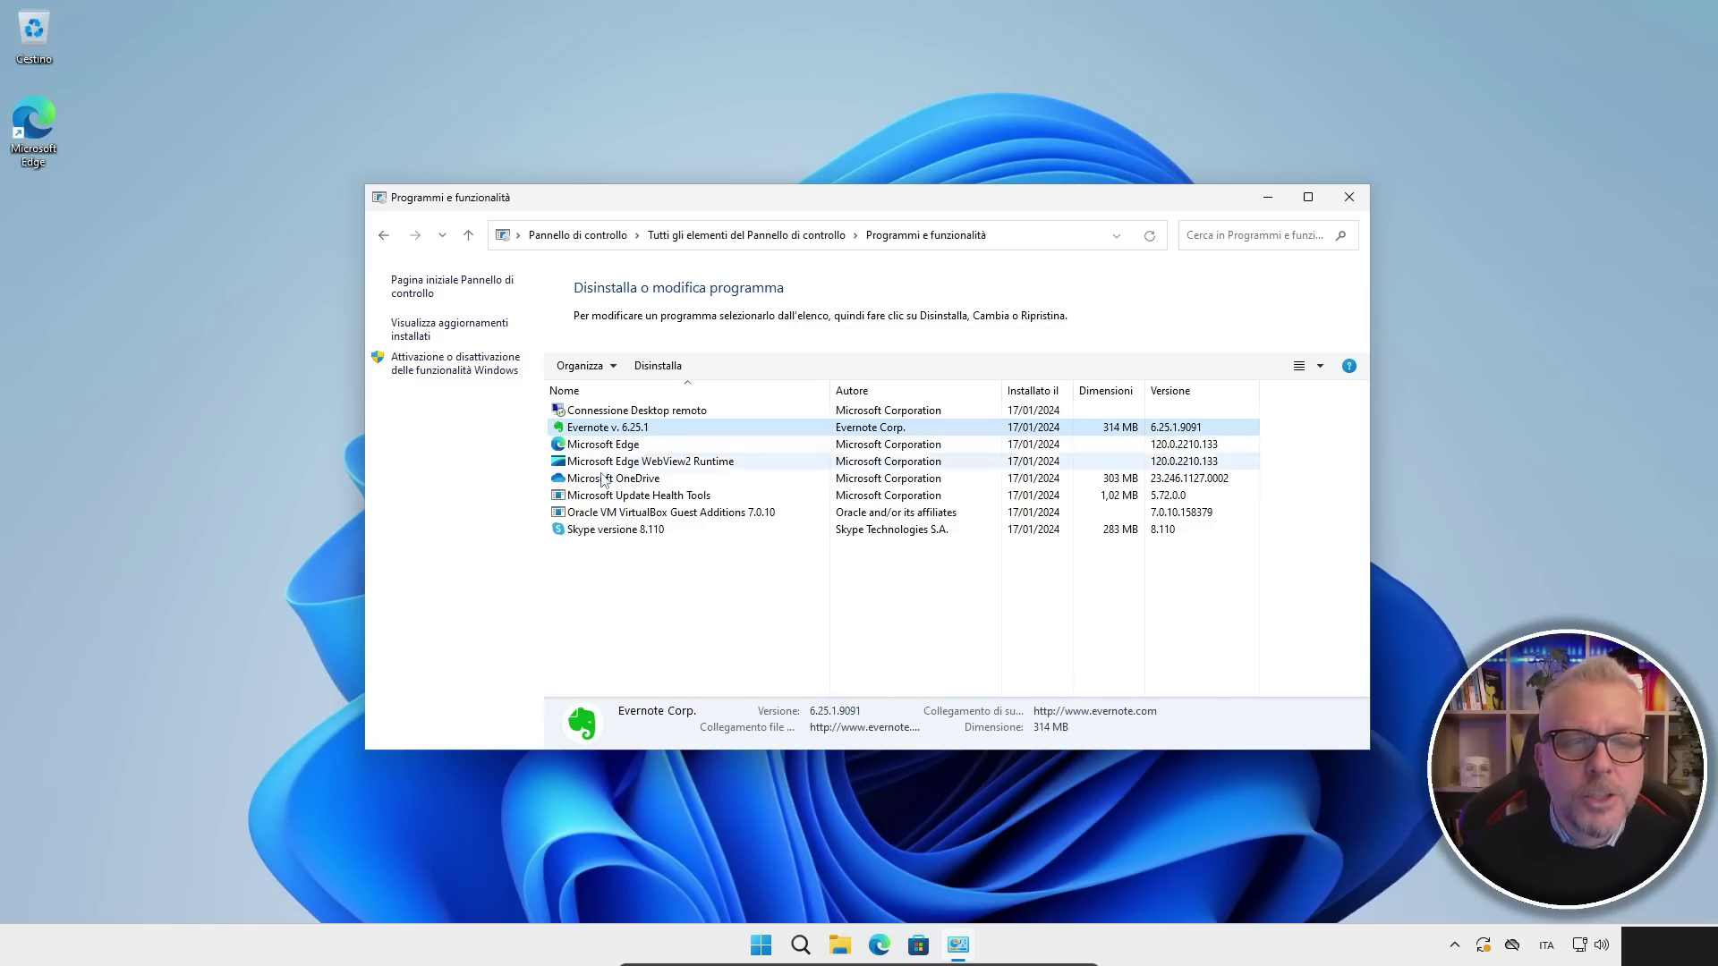
{"action": "left_click", "coordinate": [658, 367]}
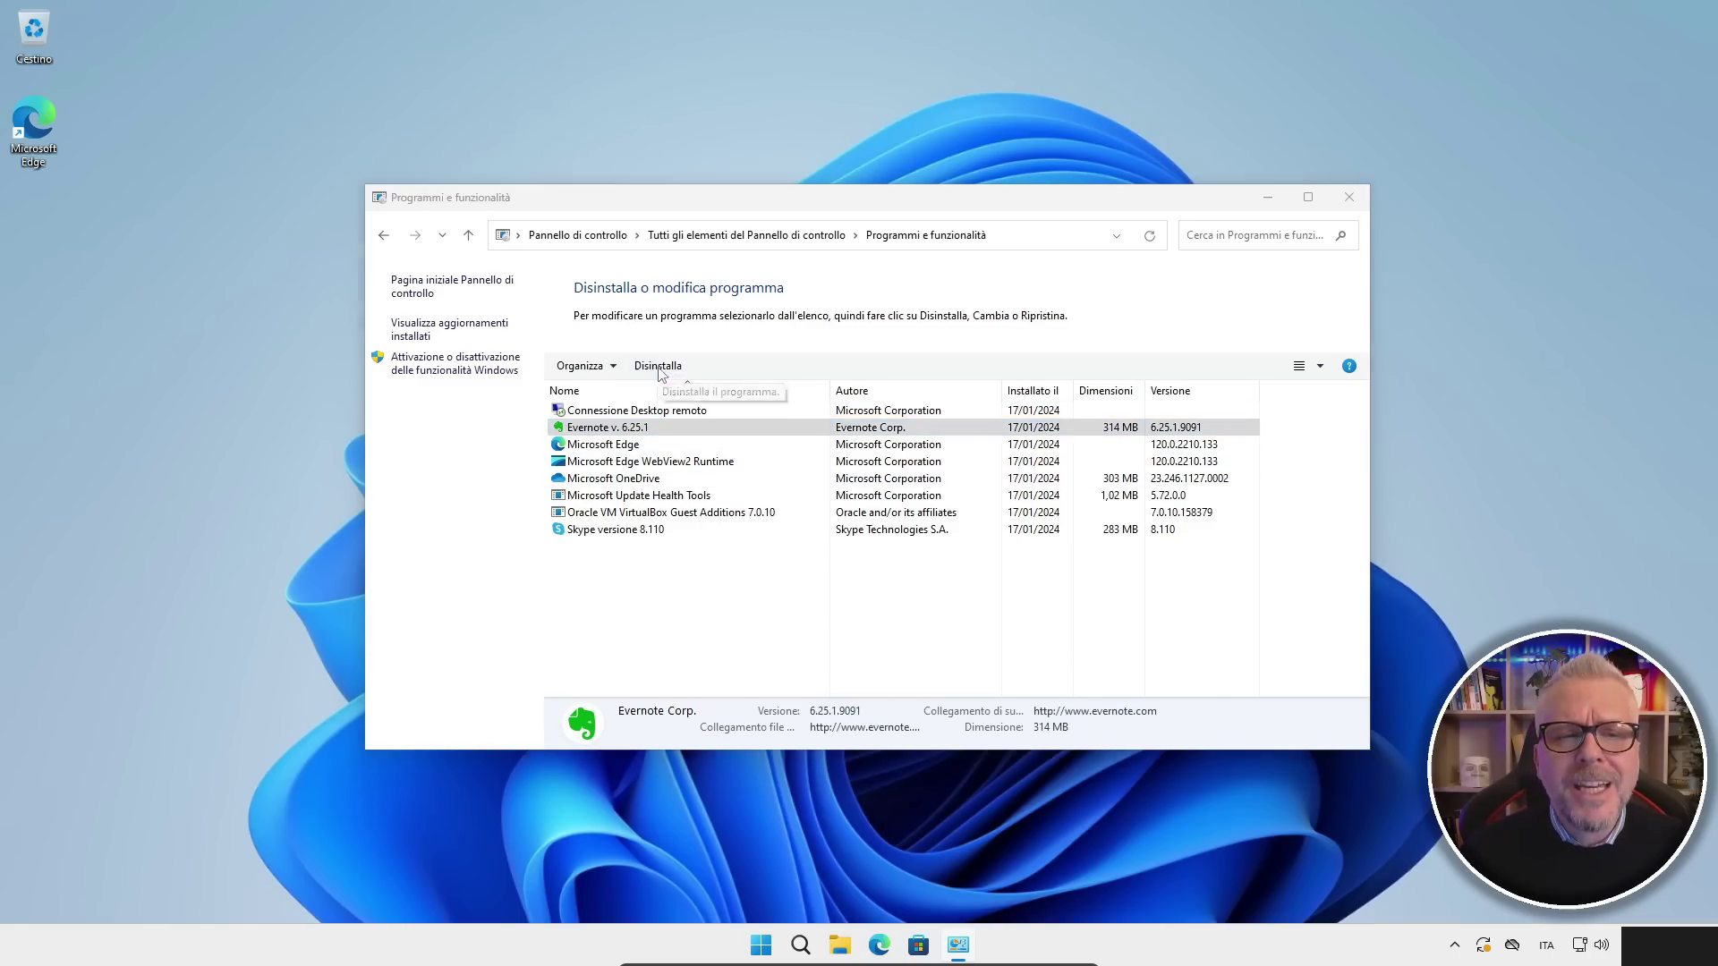
{"action": "left_click", "coordinate": [955, 468]}
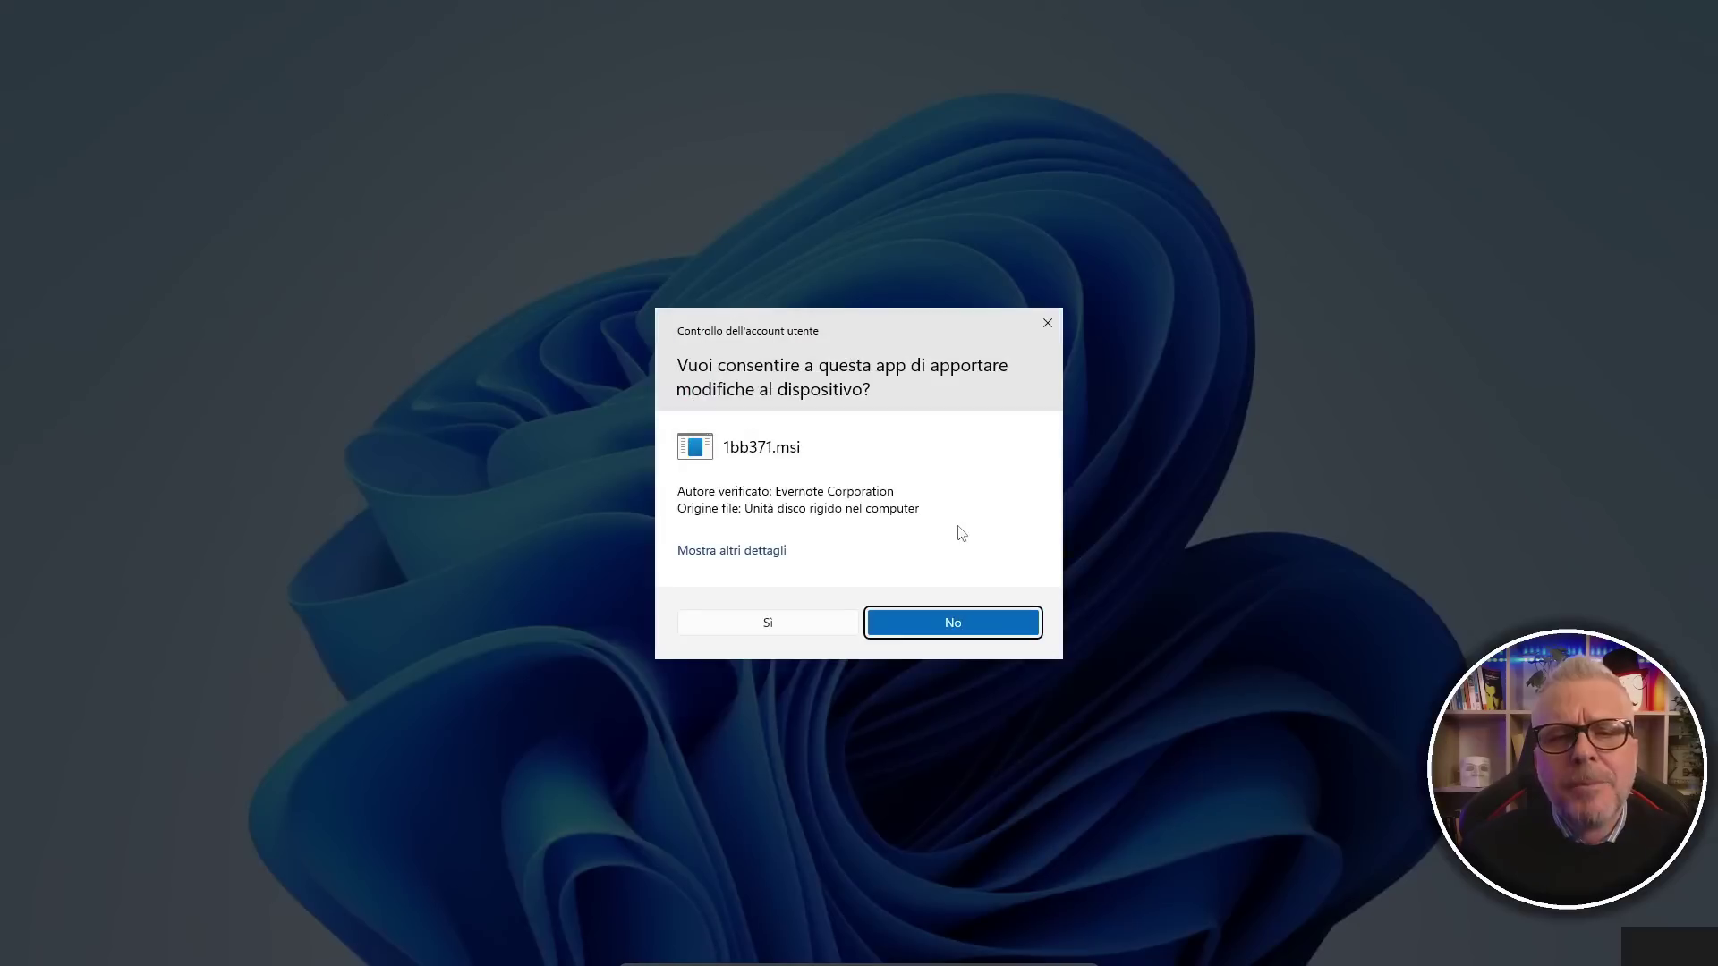
{"action": "left_click", "coordinate": [795, 625]}
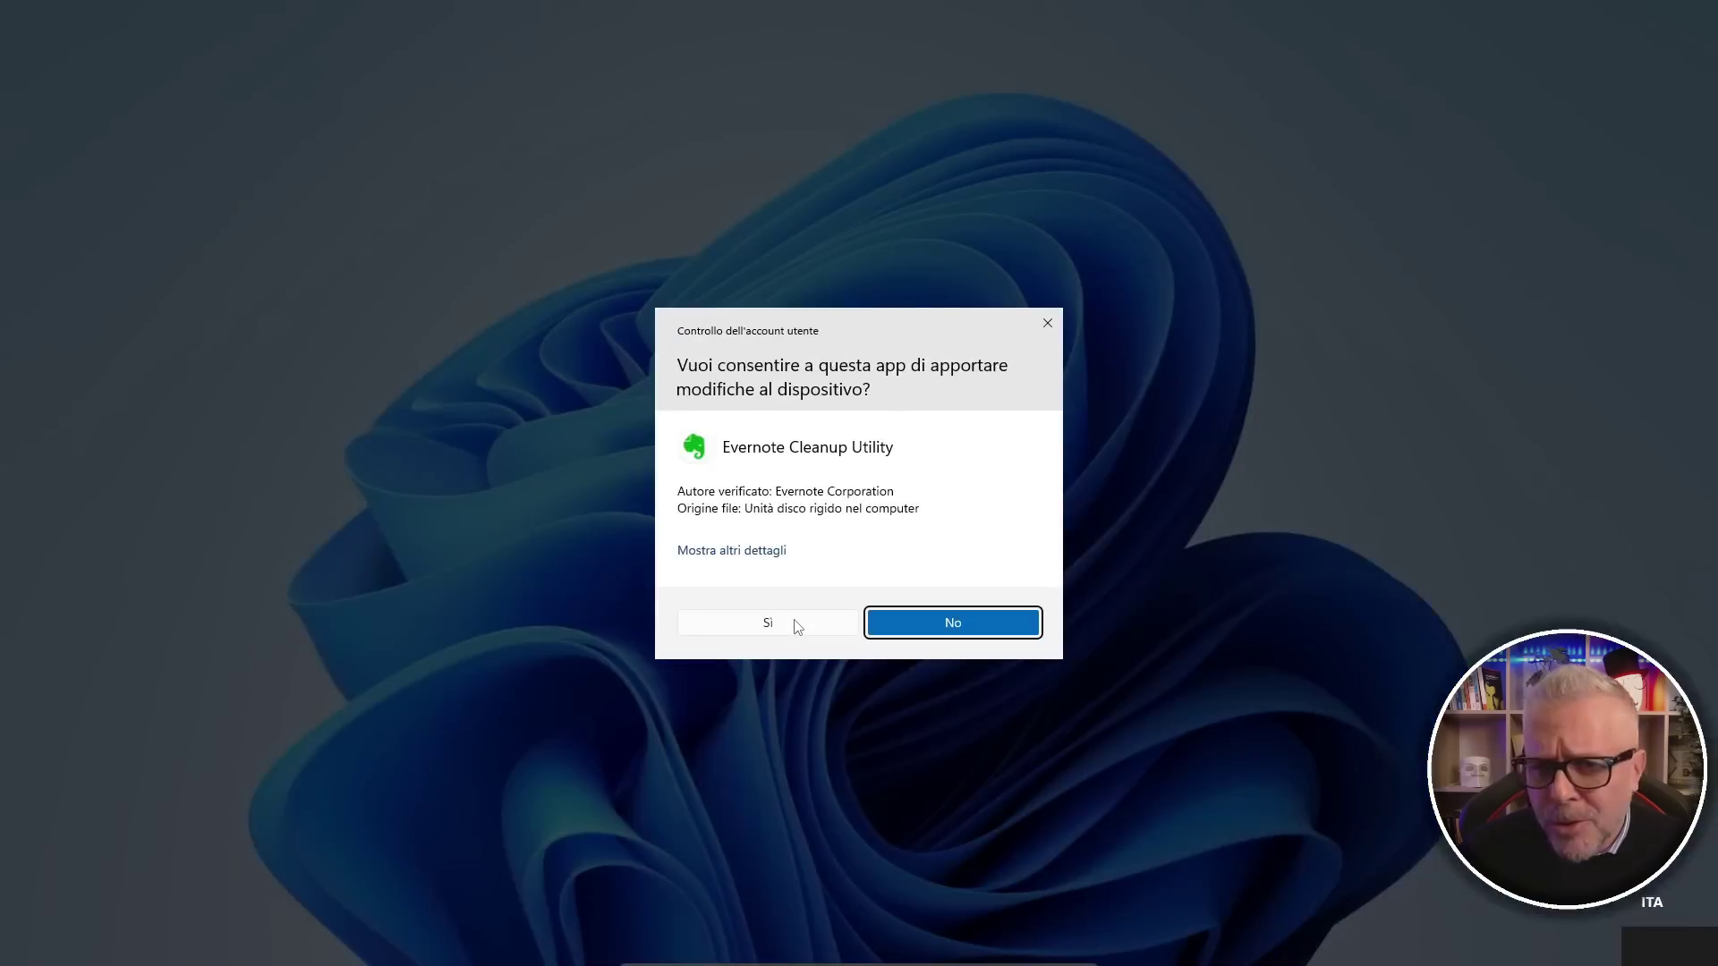
{"action": "left_click", "coordinate": [797, 624]}
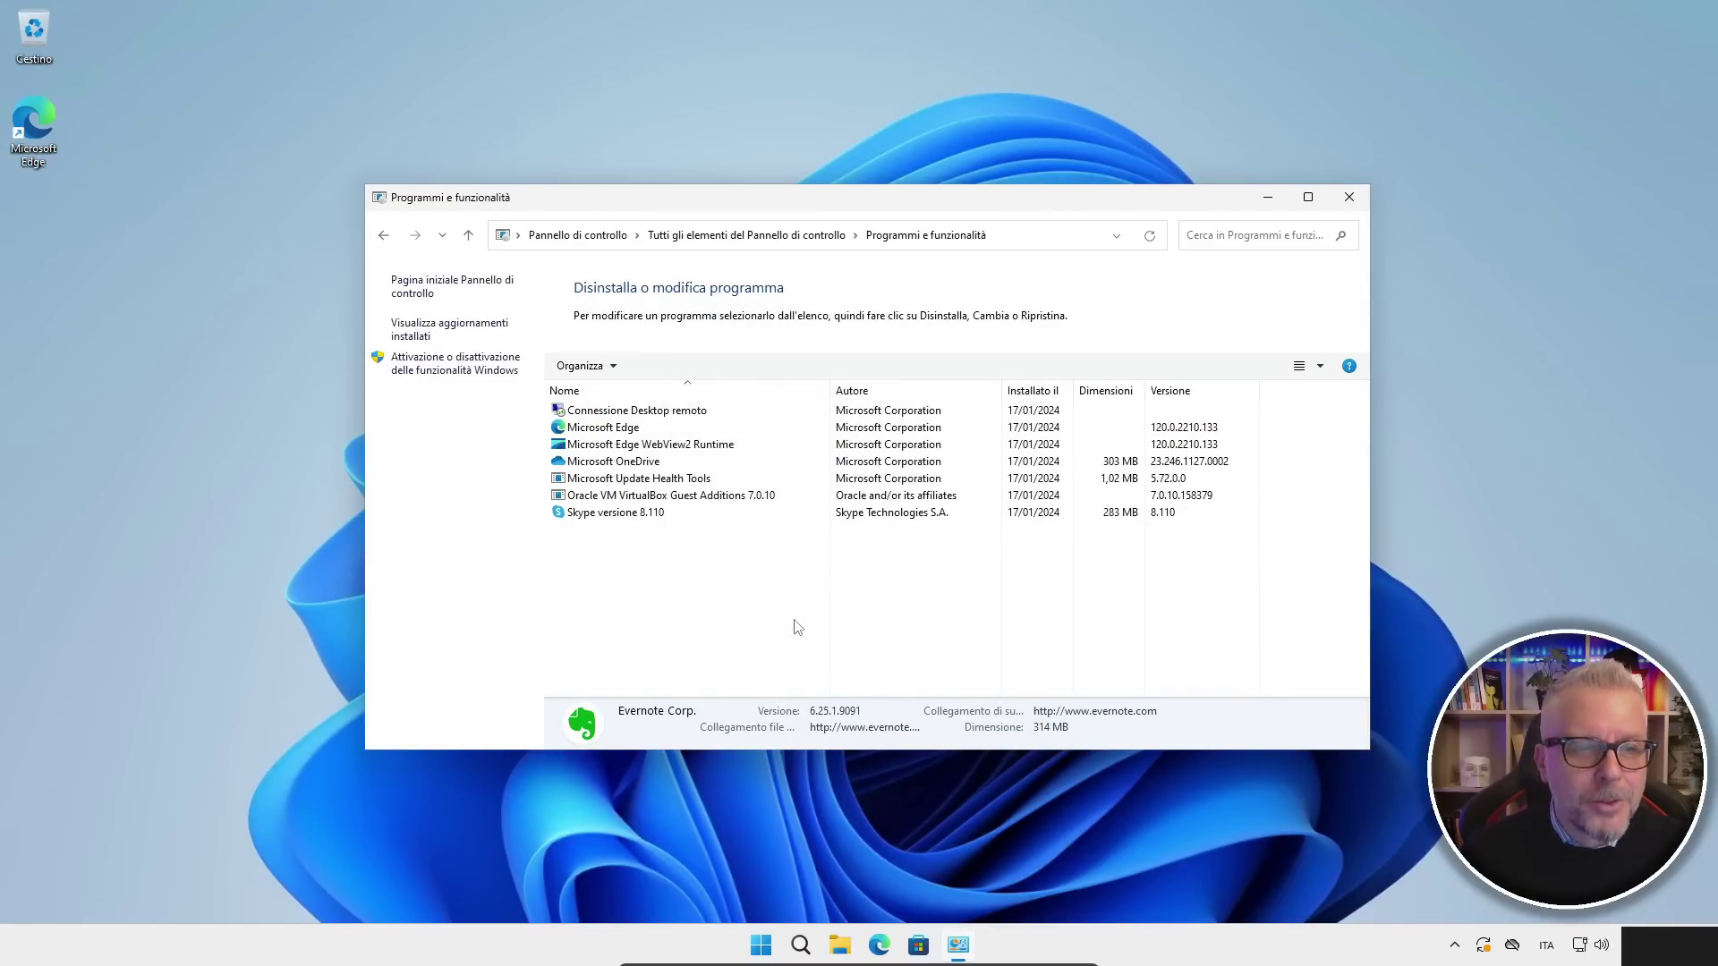
Step: Uninstall Microsoft OneDrive, allow it to make changes to the device, and close the programs window
{"action": "left_click", "coordinate": [667, 461]}
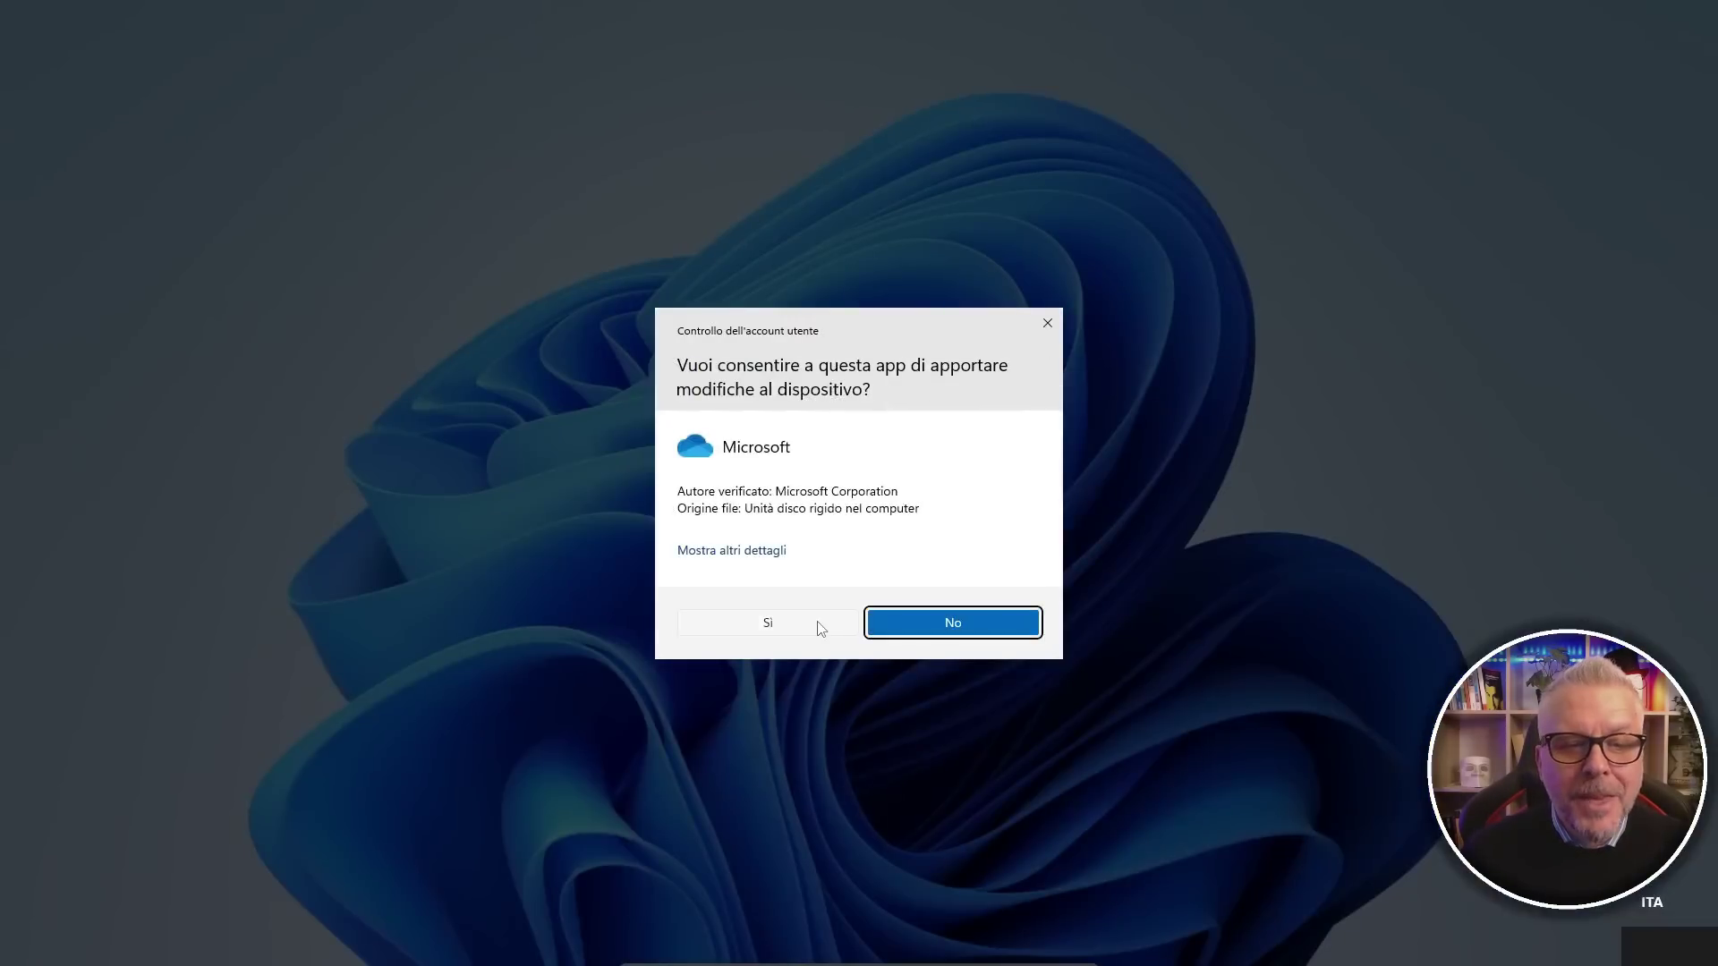
{"action": "left_click", "coordinate": [816, 625]}
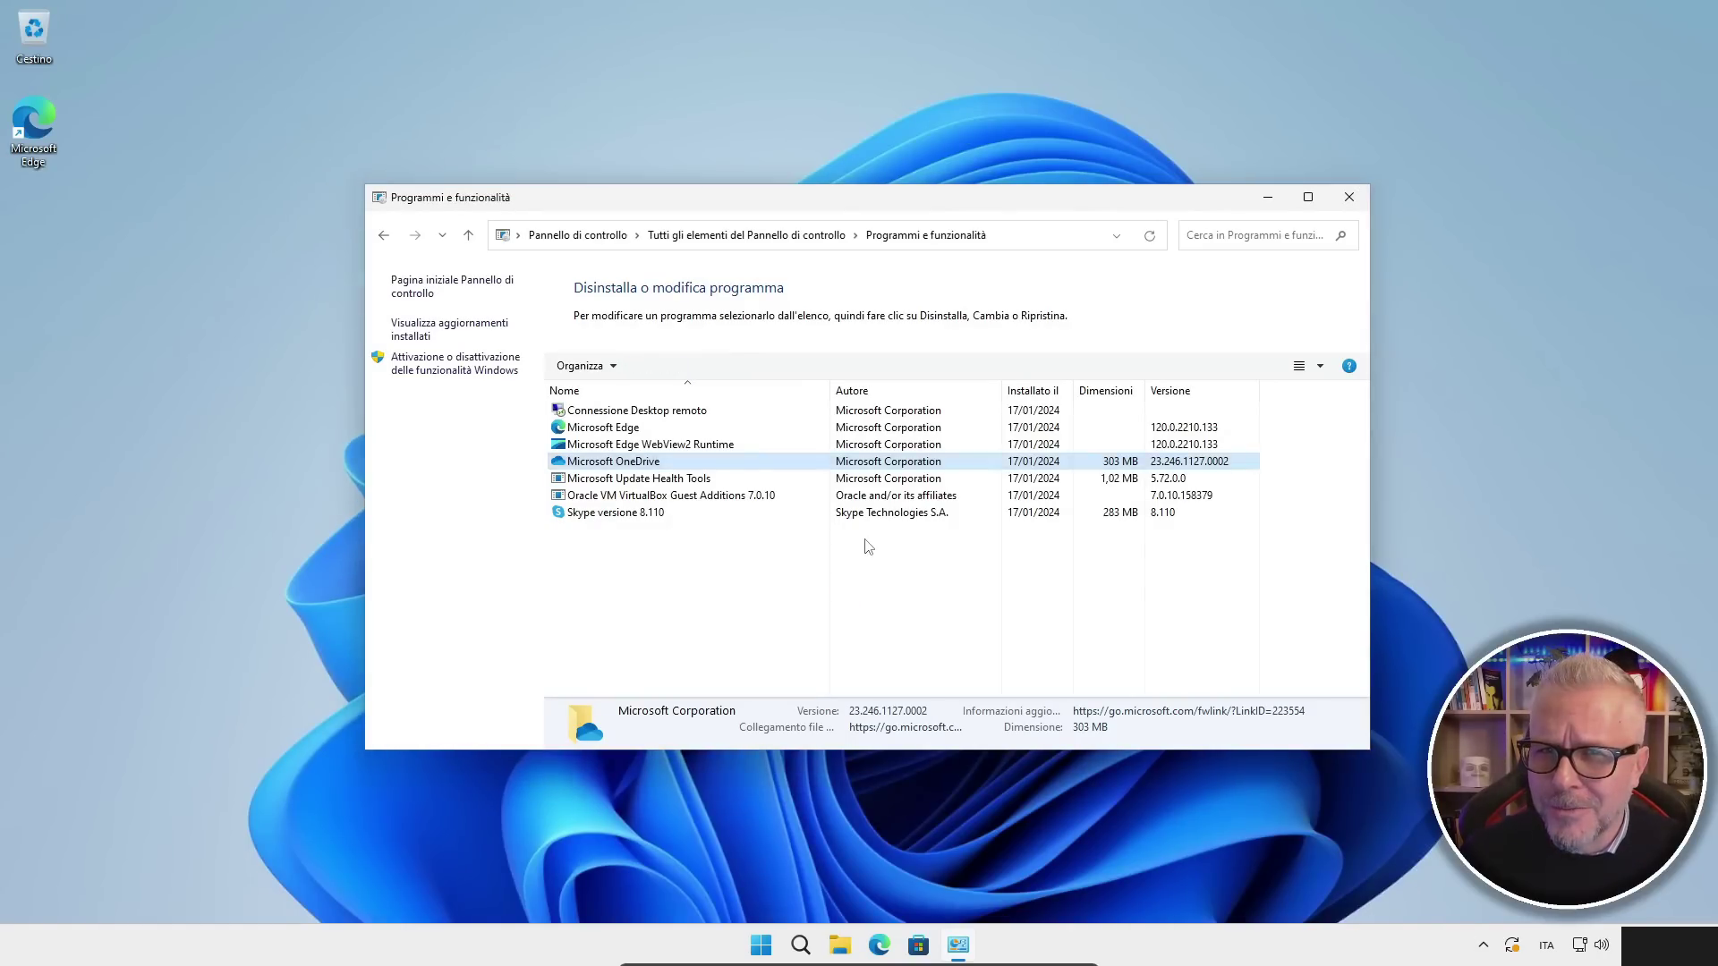
{"action": "key", "text": "alt+F4"}
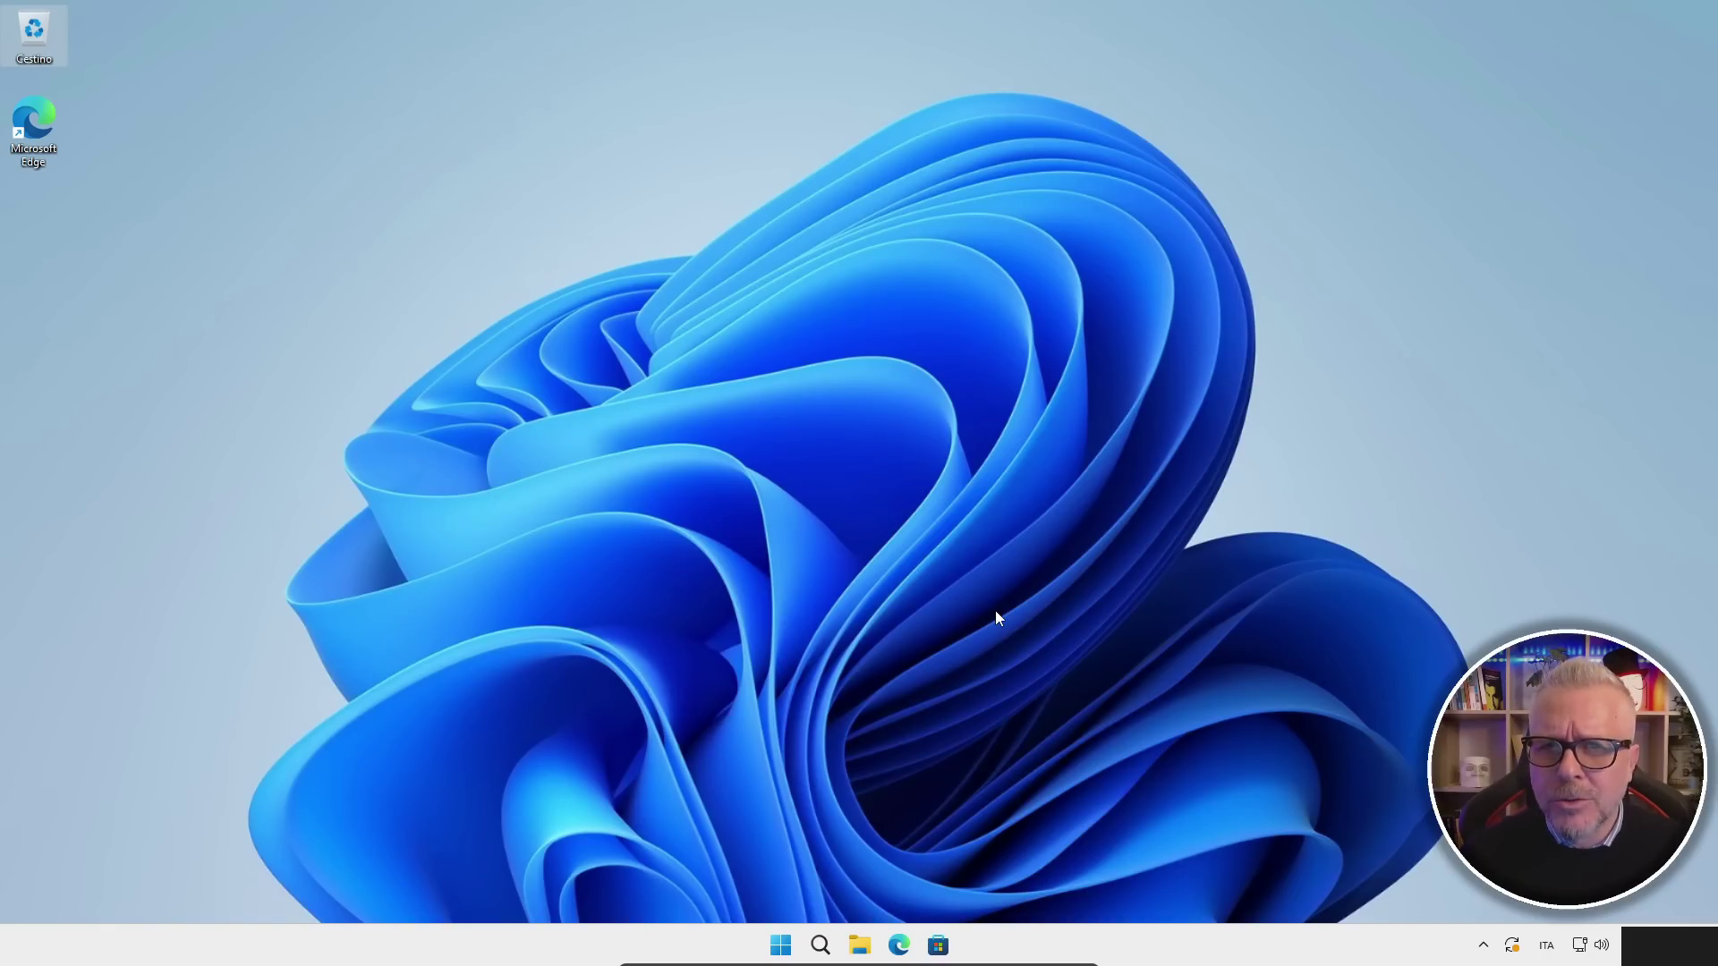
Step: Search the Windows settings for "app di avvio" and open the App di avvio page
{"action": "left_click", "coordinate": [778, 946]}
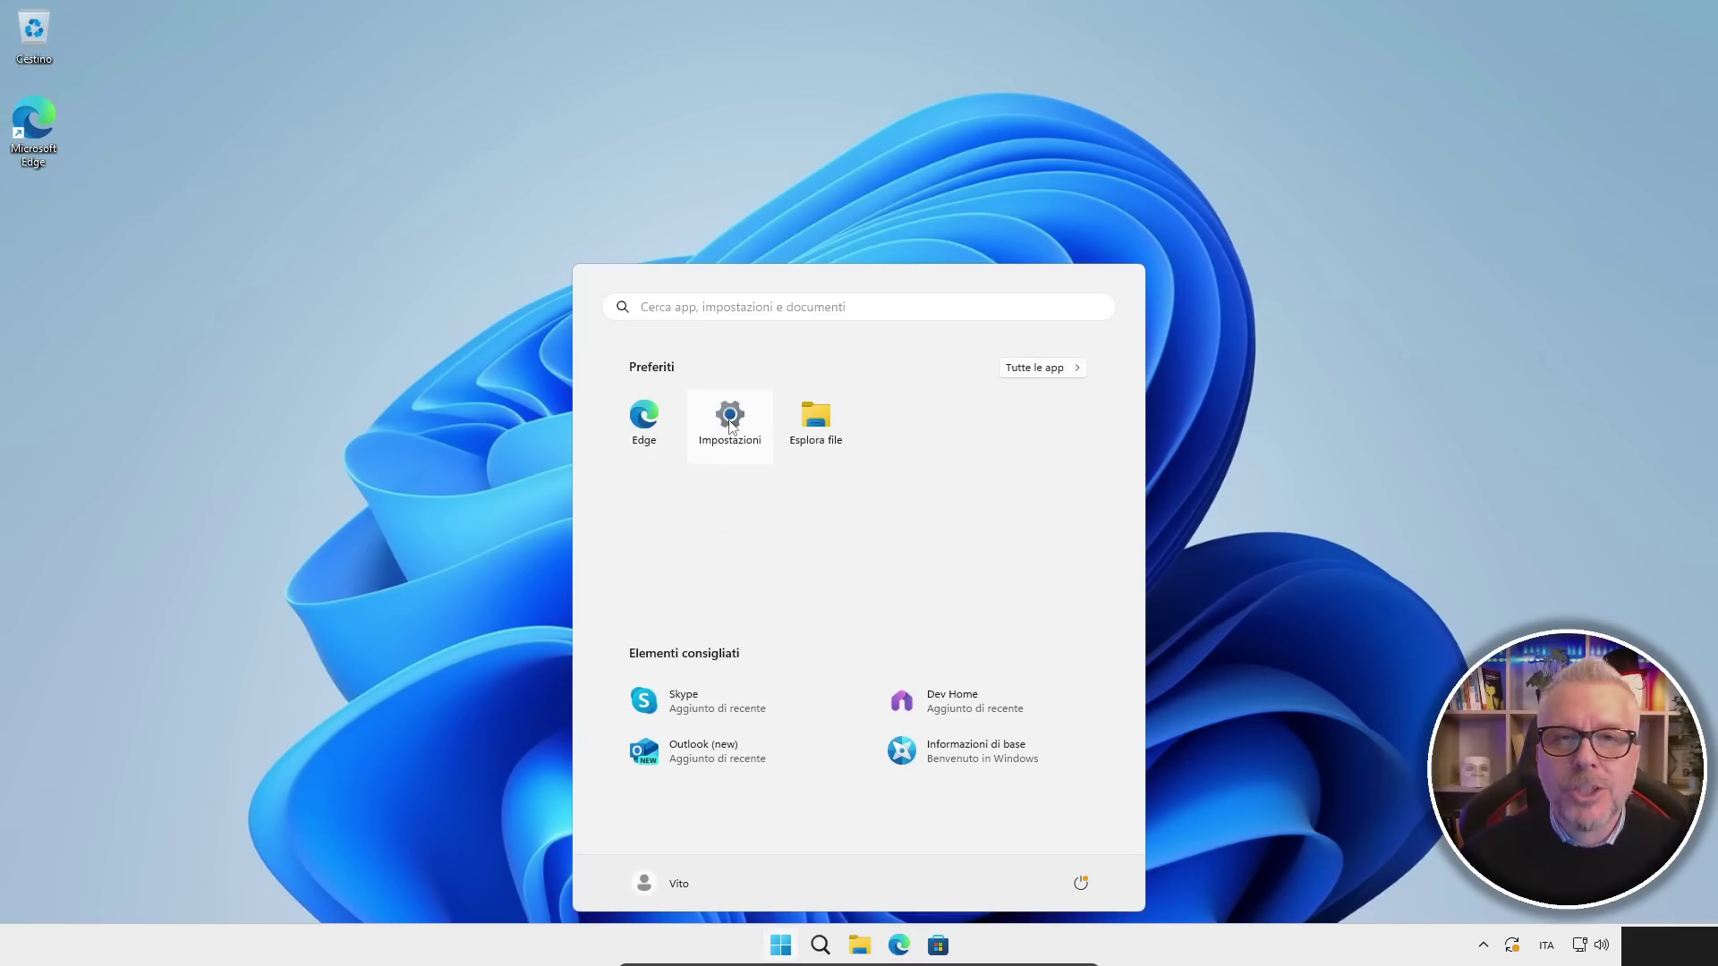
{"action": "left_click", "coordinate": [730, 421]}
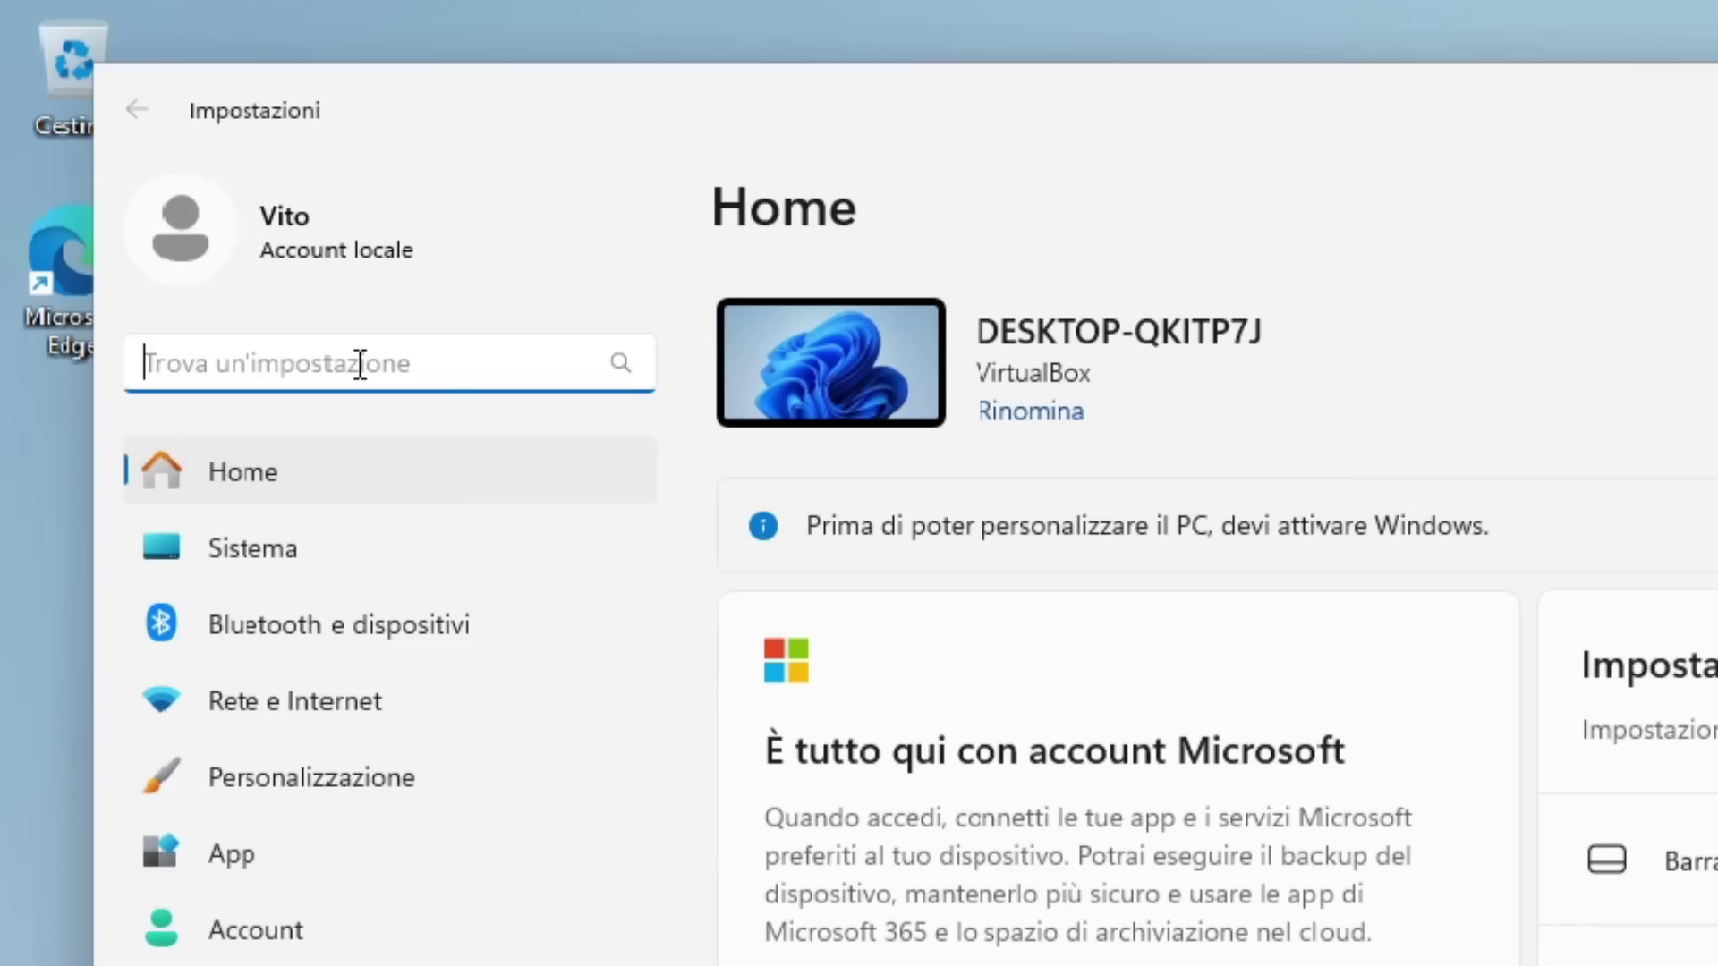
{"action": "type", "text": "app di avvio"}
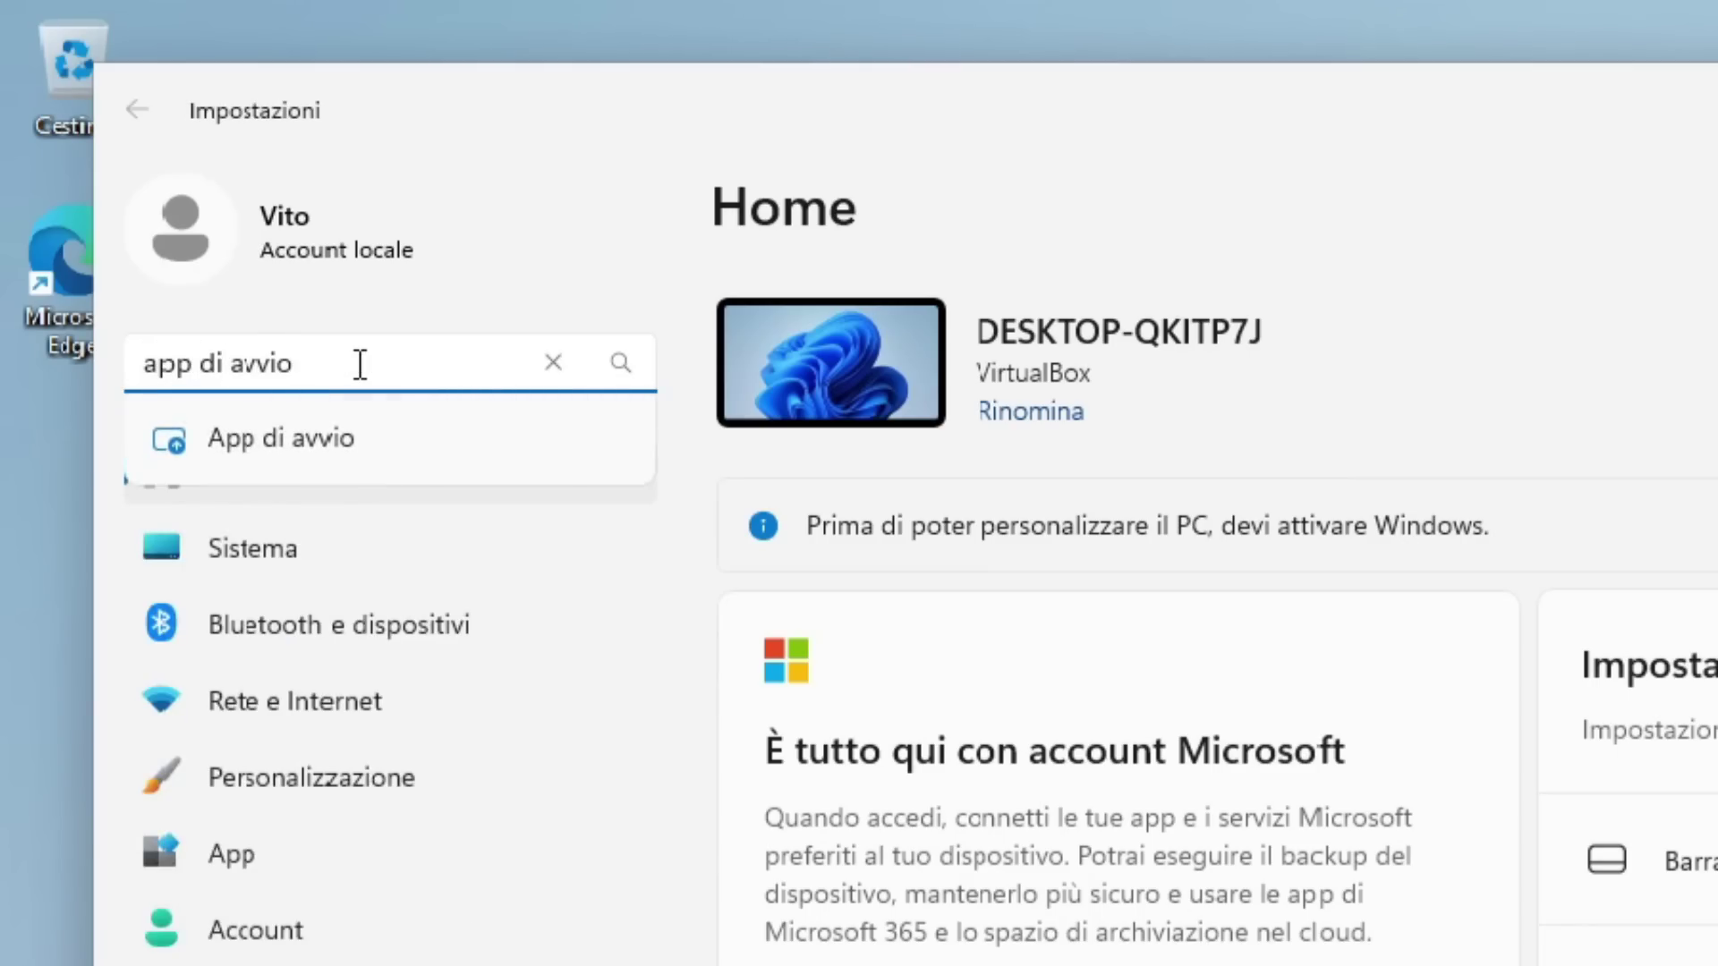
{"action": "key", "text": "Return"}
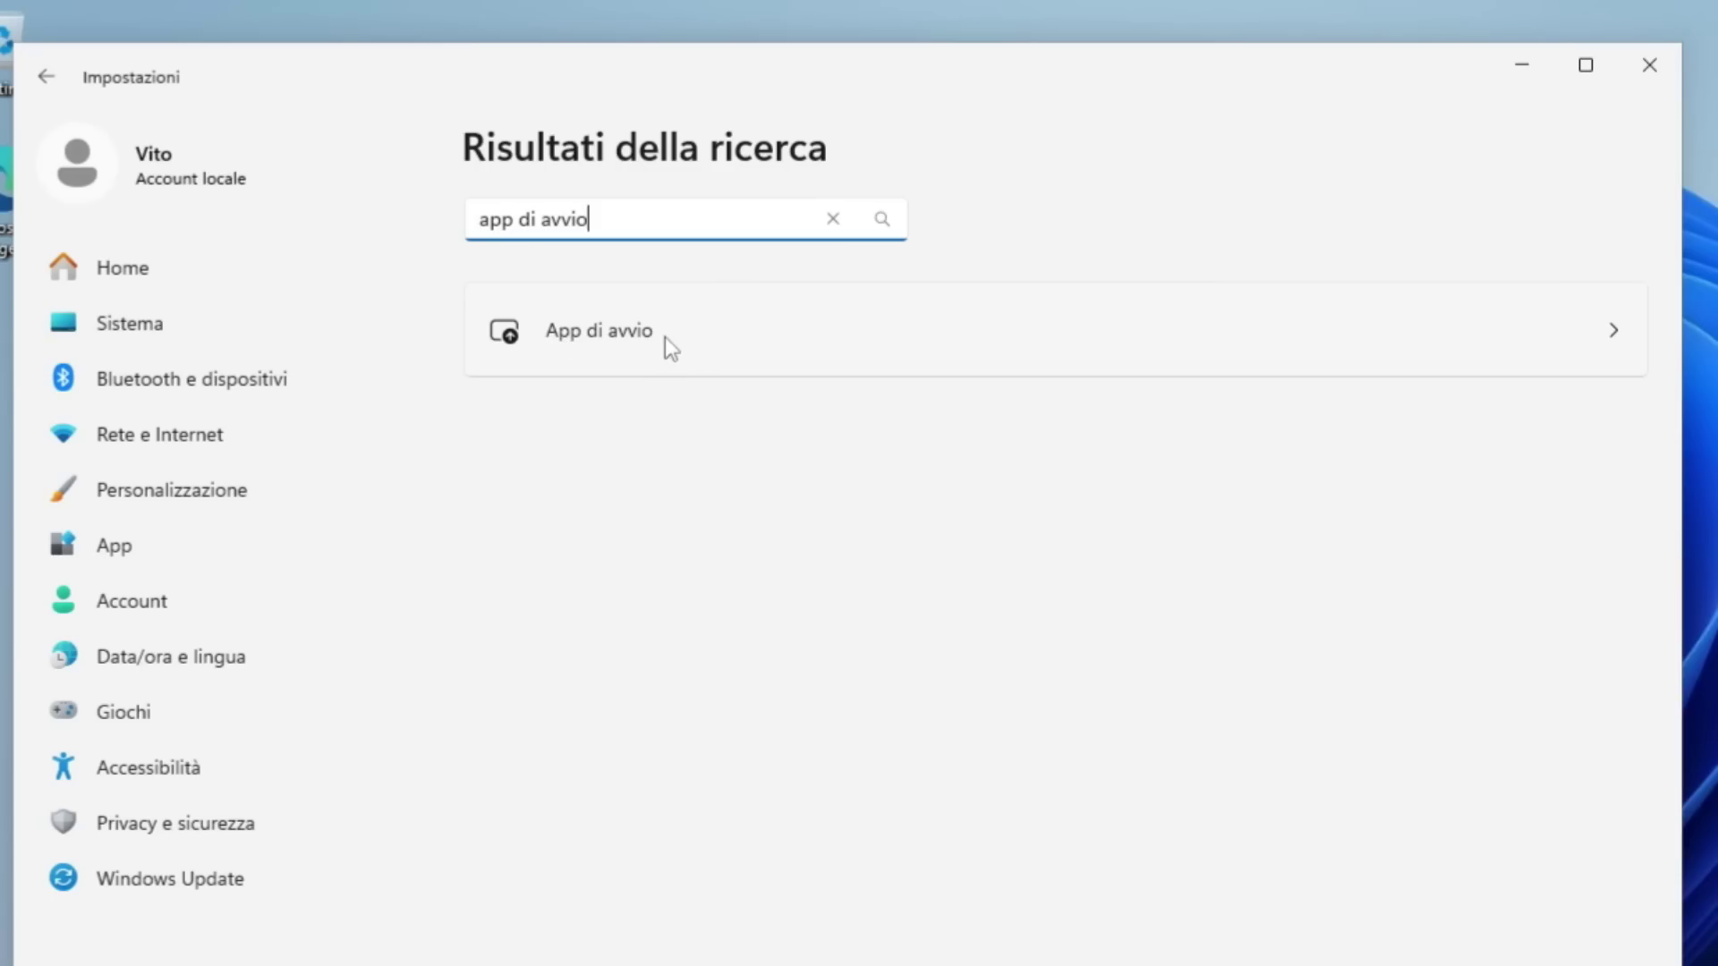
{"action": "left_click", "coordinate": [463, 224]}
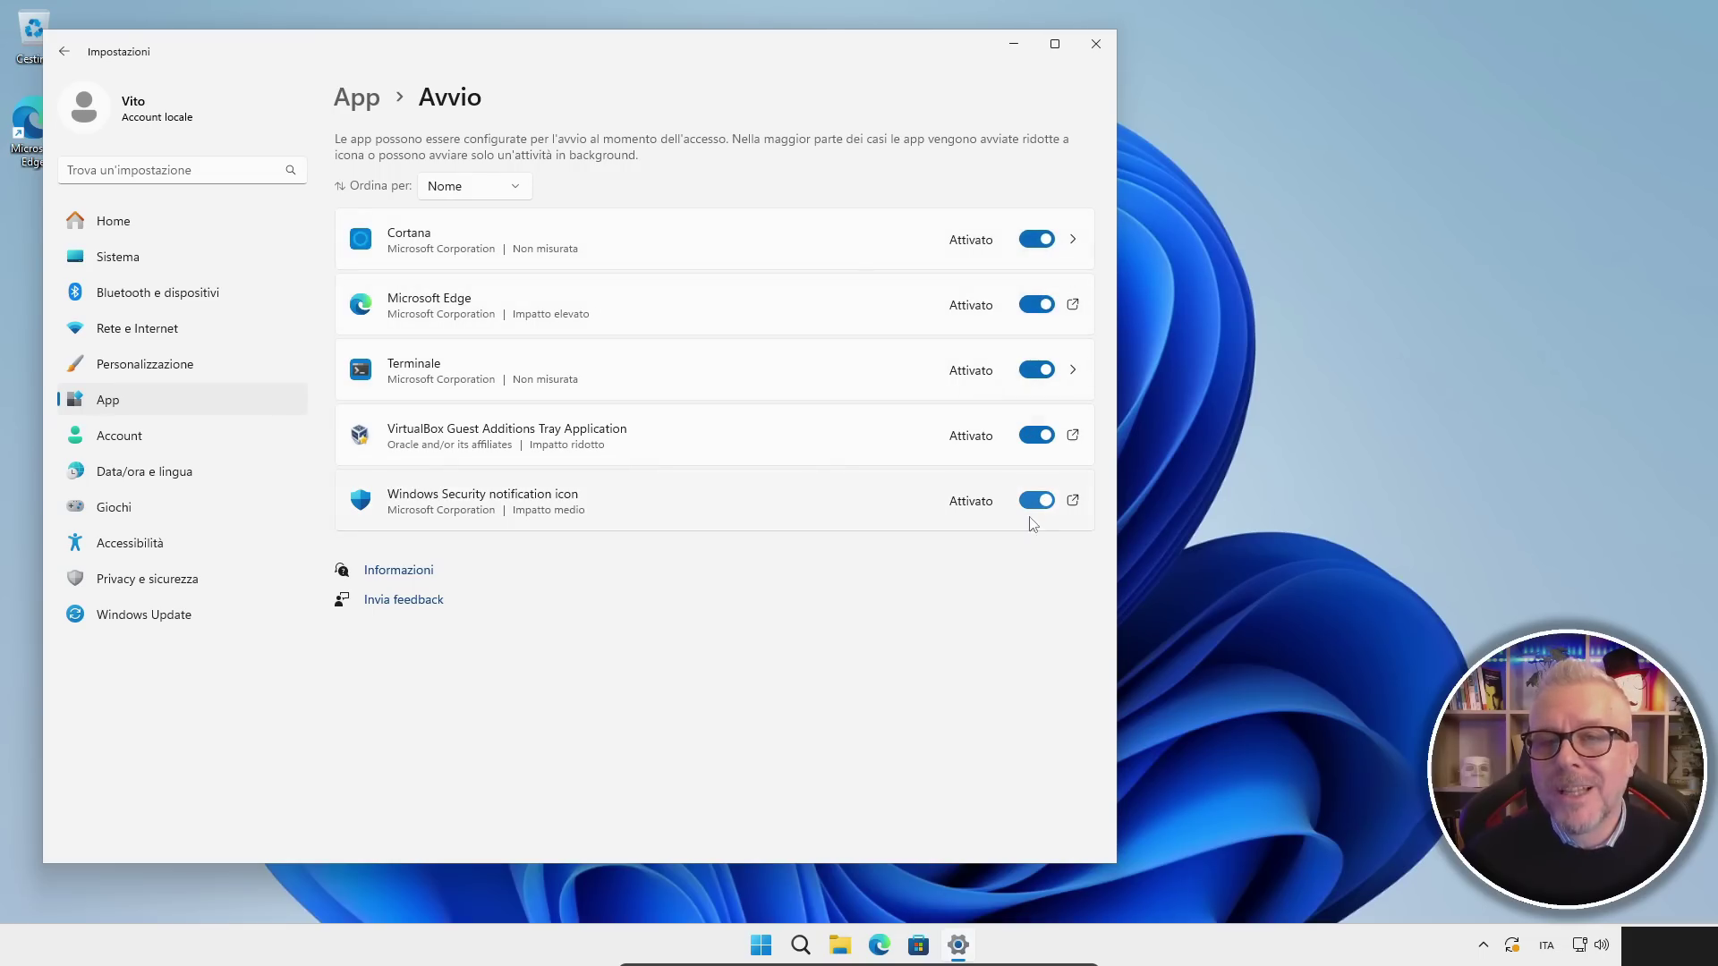
Step: Disable automatic startup for Cortana, Microsoft Edge and Terminale
{"action": "left_click", "coordinate": [1035, 241]}
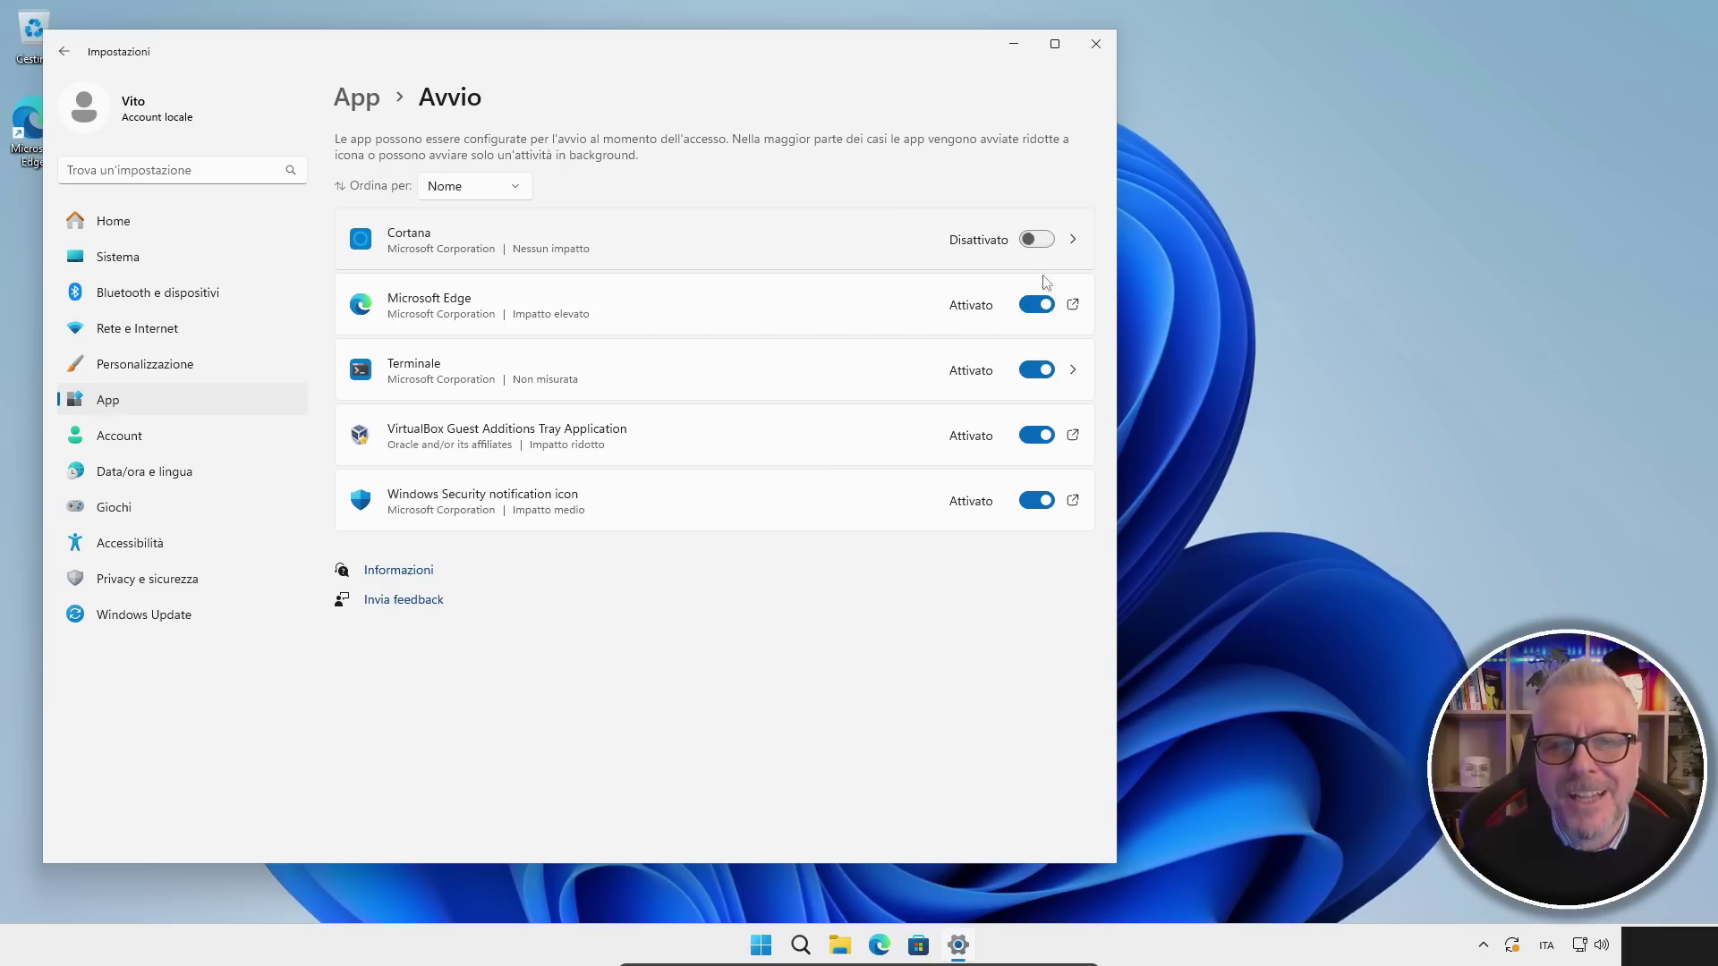
{"action": "left_click", "coordinate": [1034, 305]}
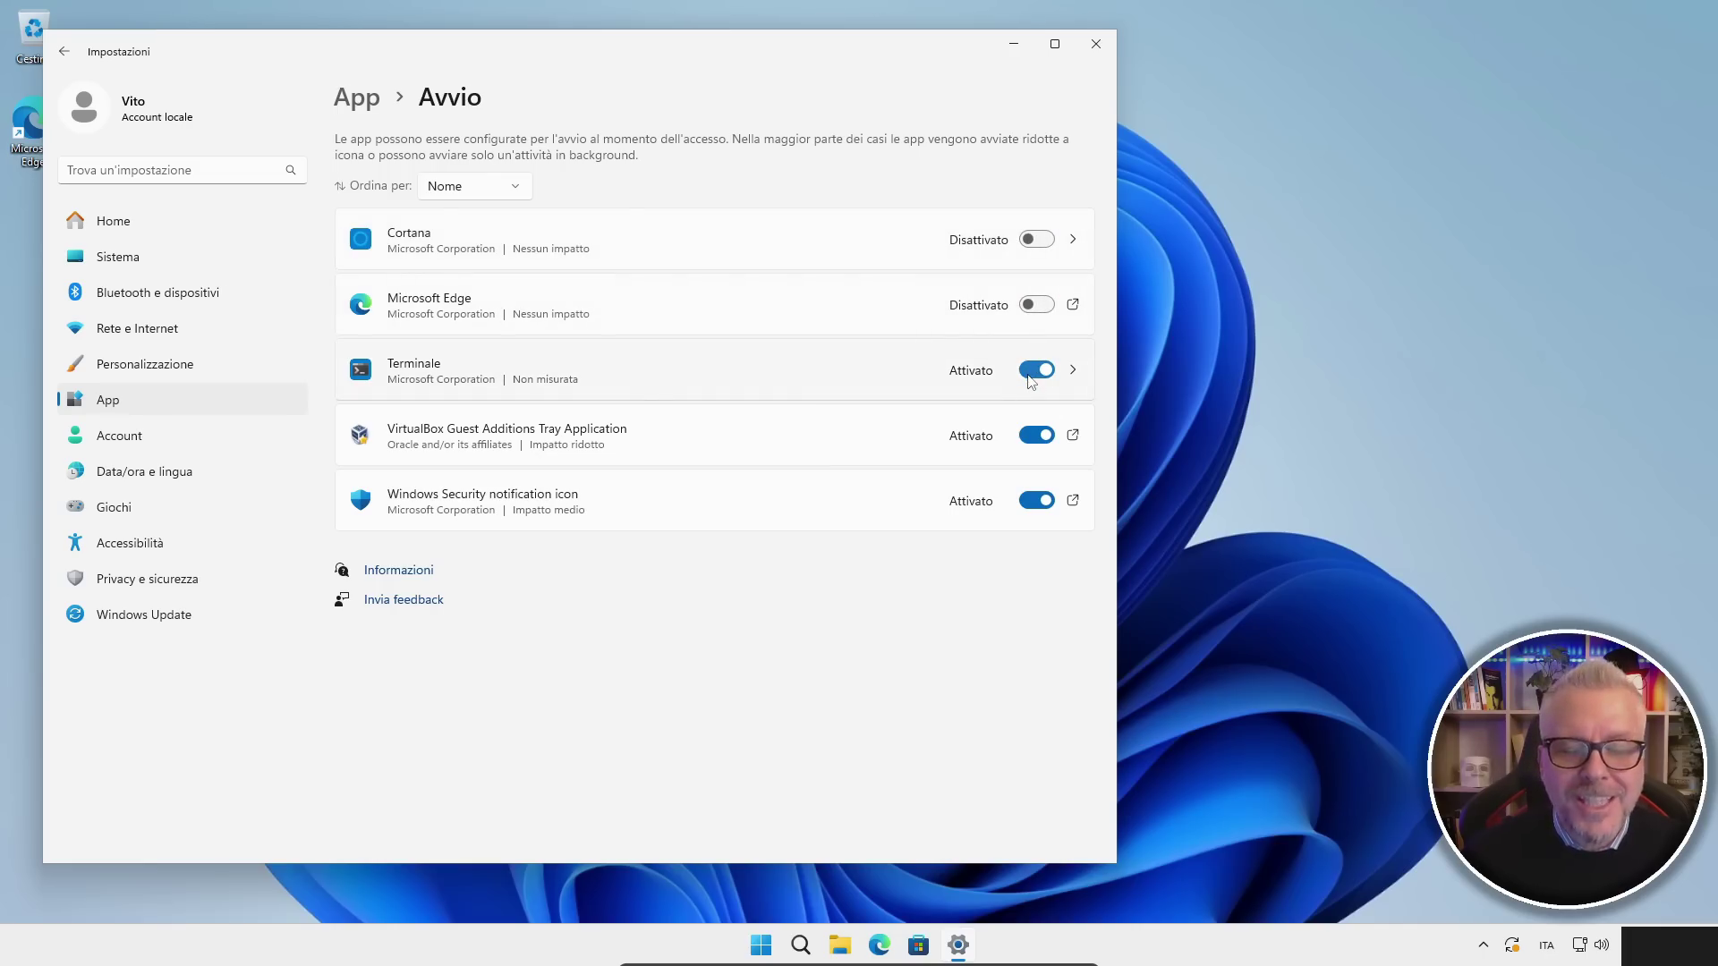
{"action": "left_click", "coordinate": [1034, 373]}
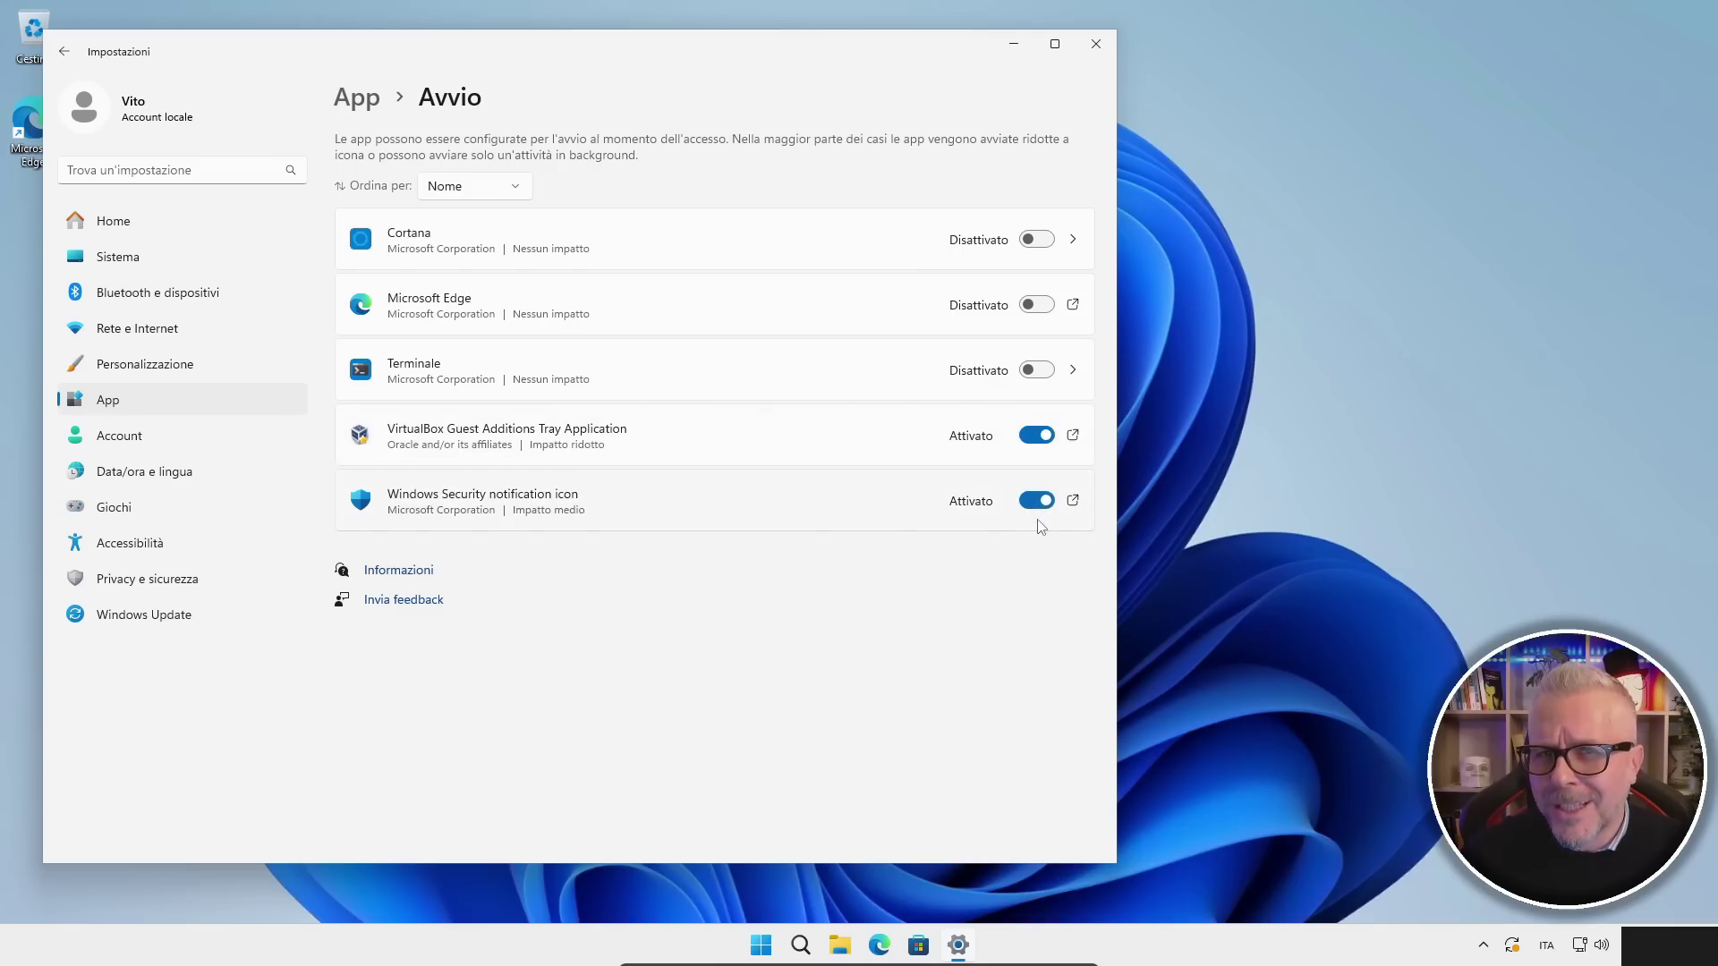
Step: Close the settings, inspect the startup apps in Task Manager and open the actions available for VBoxTray
{"action": "left_click", "coordinate": [1092, 41]}
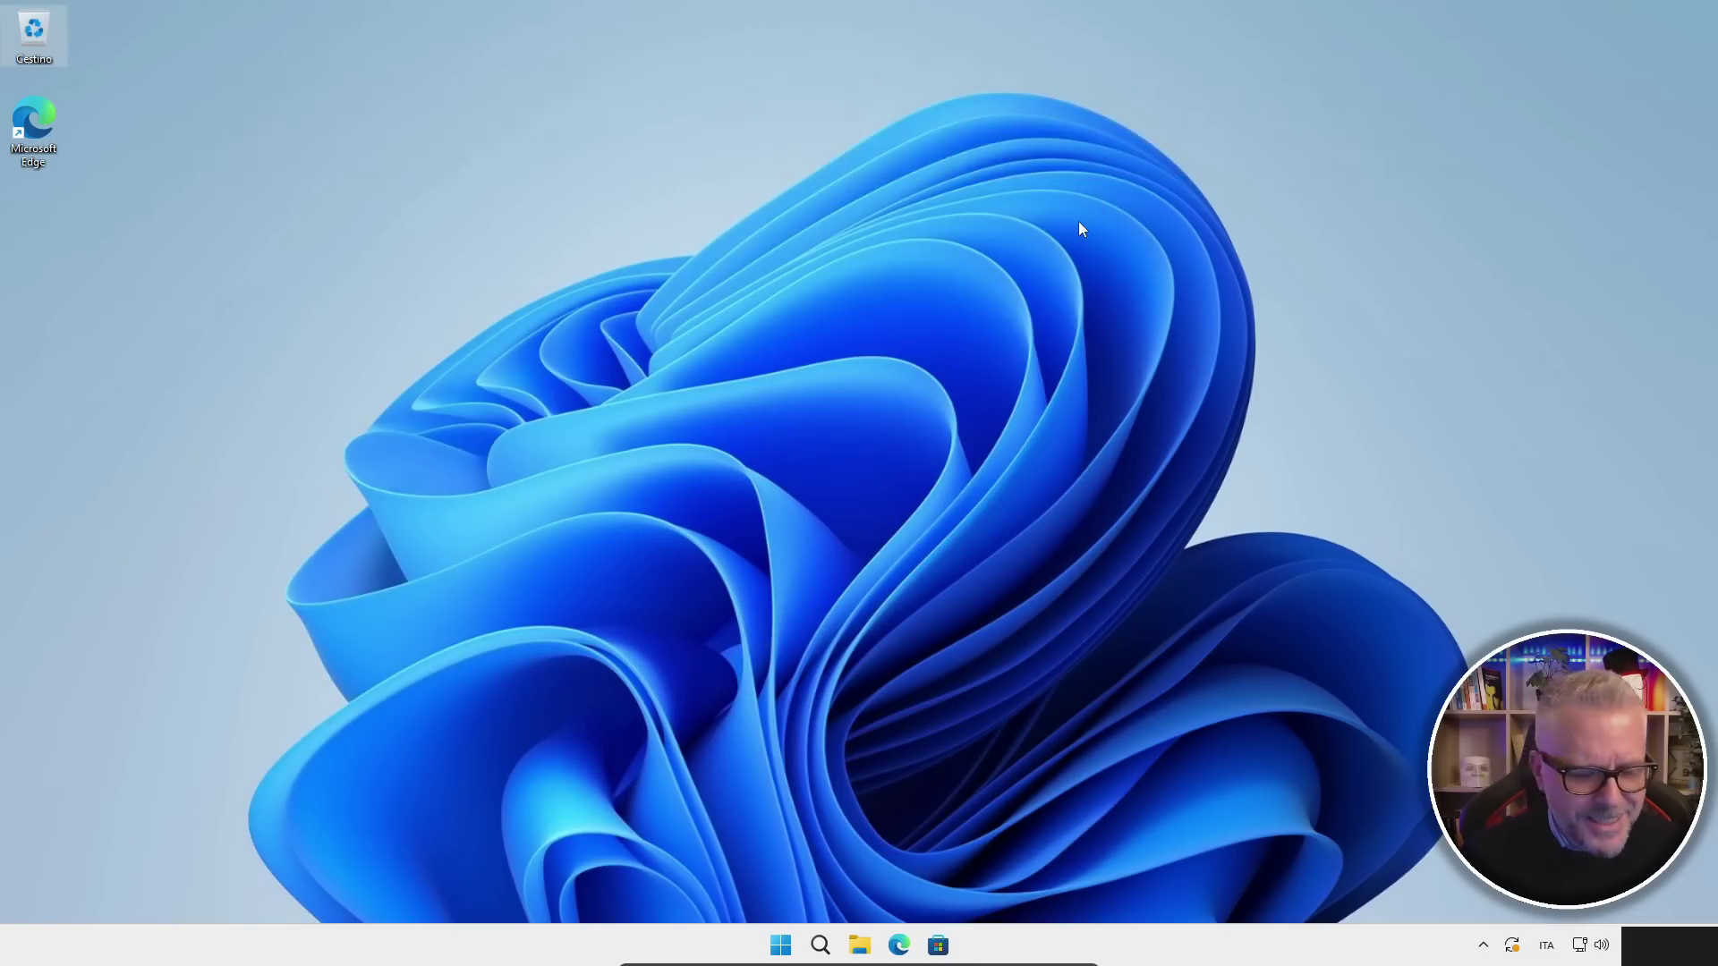
{"action": "key", "text": "ctrl+shift+Escape"}
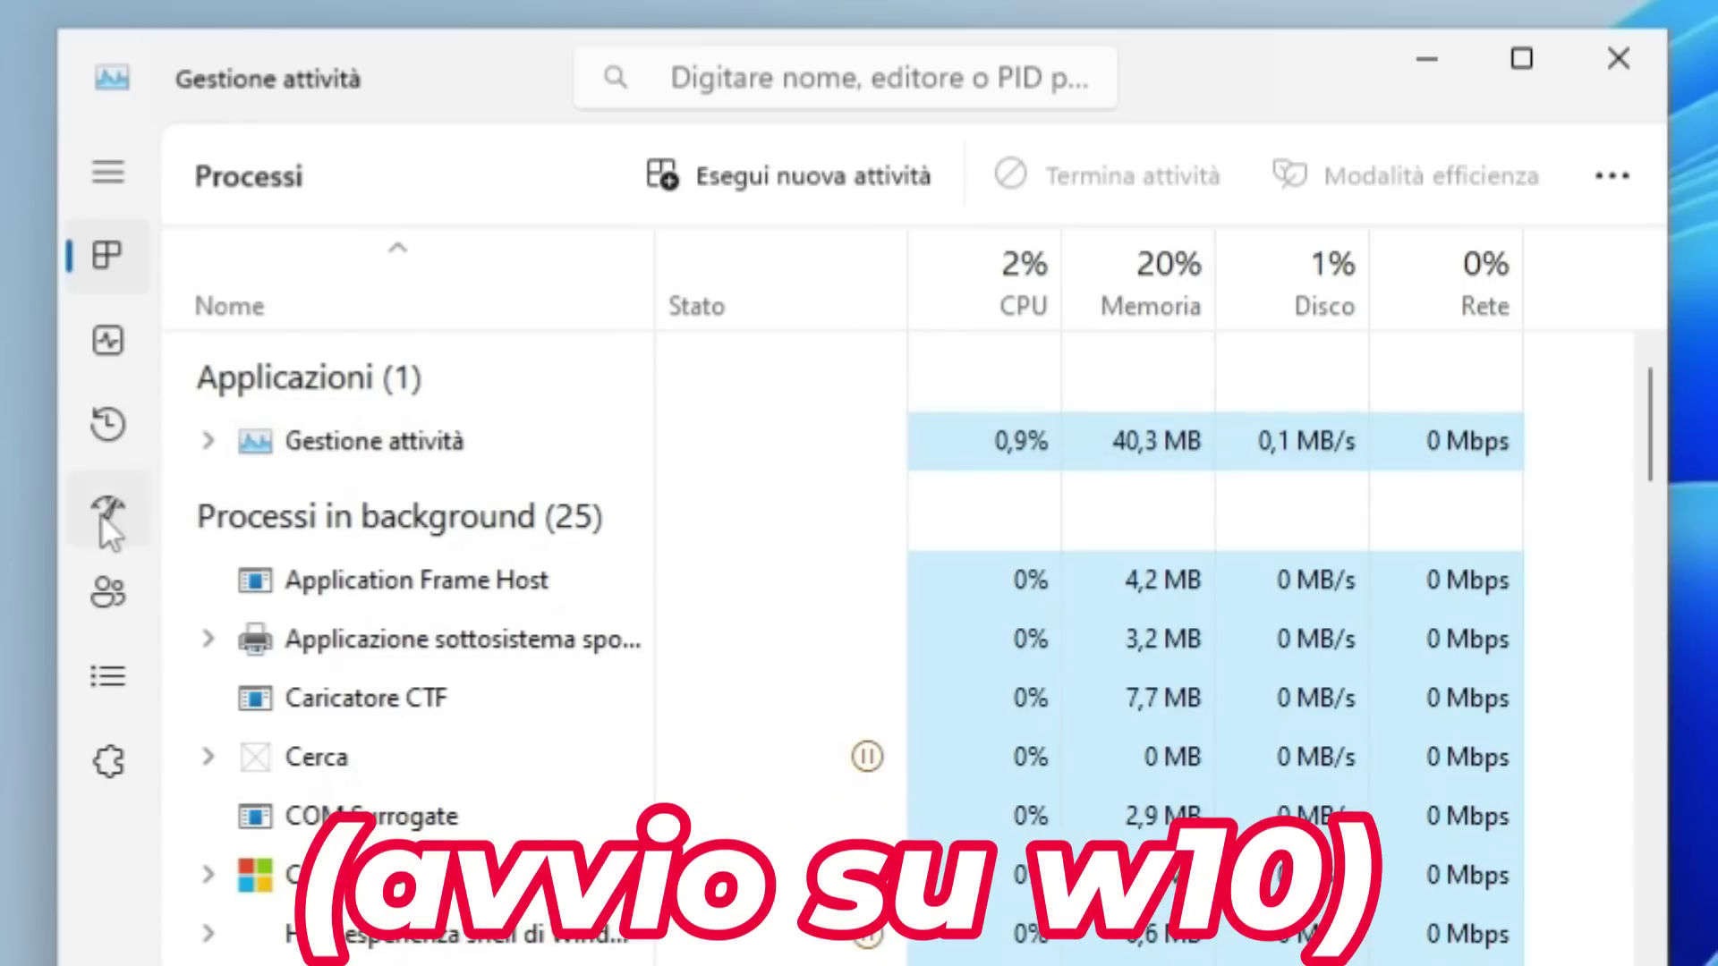
{"action": "left_click", "coordinate": [100, 512]}
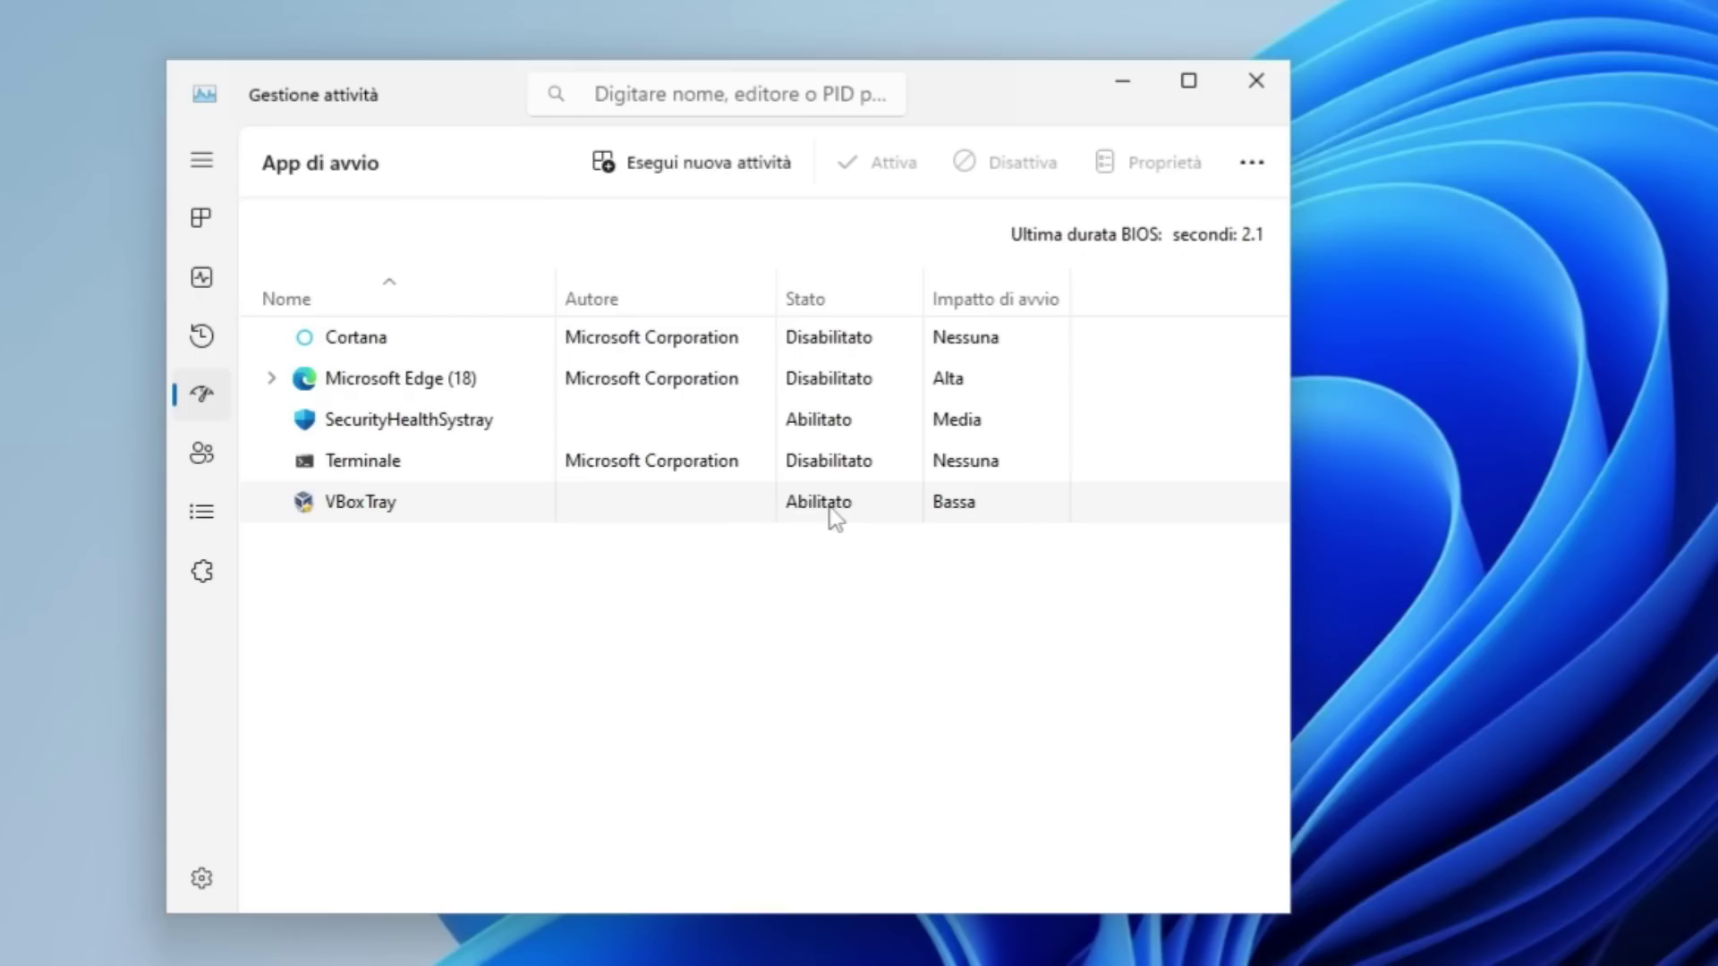
{"action": "left_click", "coordinate": [576, 440]}
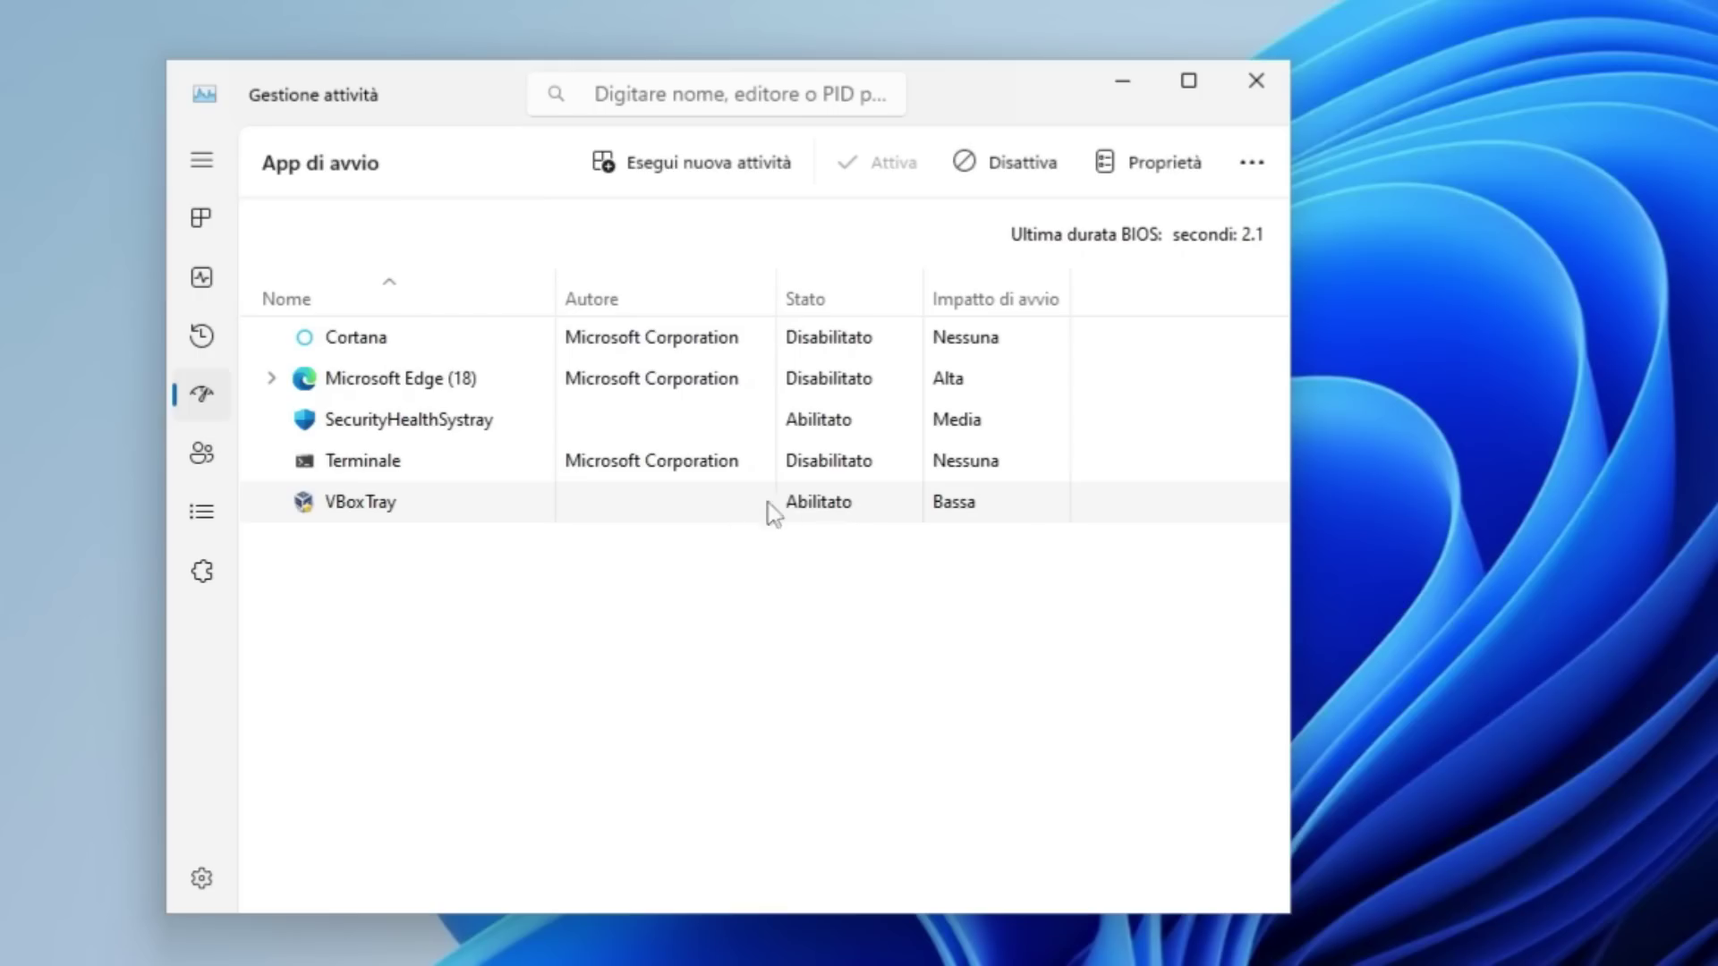
{"action": "right_click", "coordinate": [845, 513]}
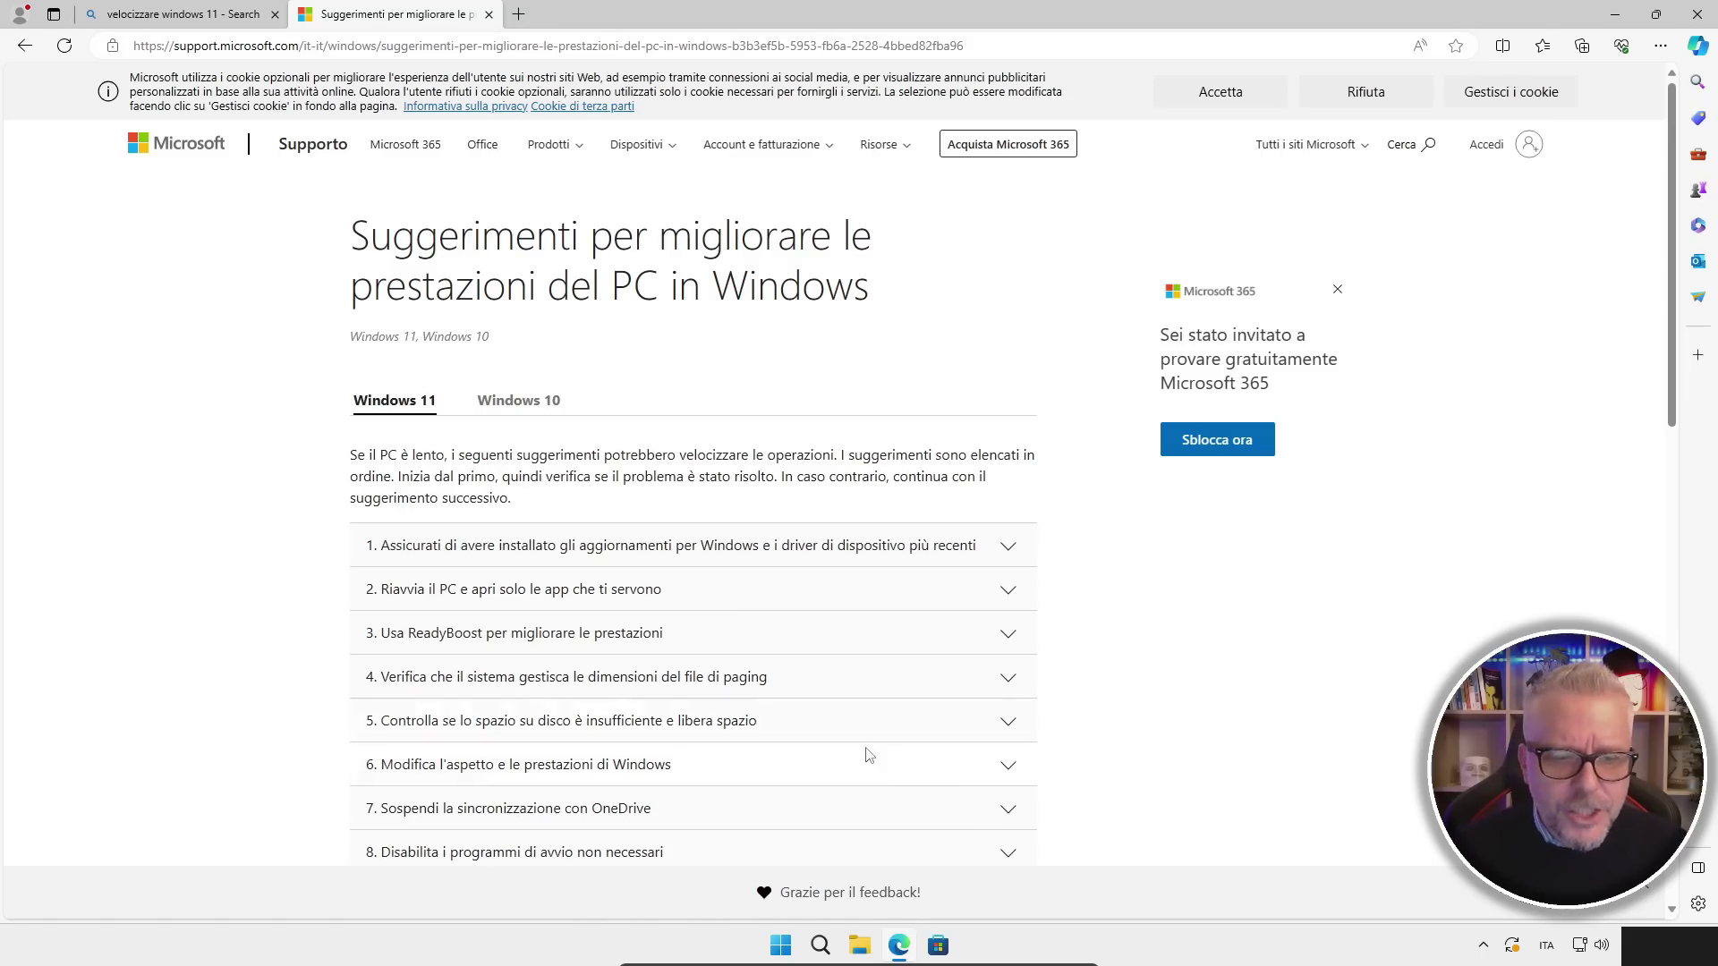
Step: Expand tip 6 on the Microsoft support page, search Windows for "prestazioni" and open the appearance and performance options beside the instructions
{"action": "left_click", "coordinate": [1008, 766]}
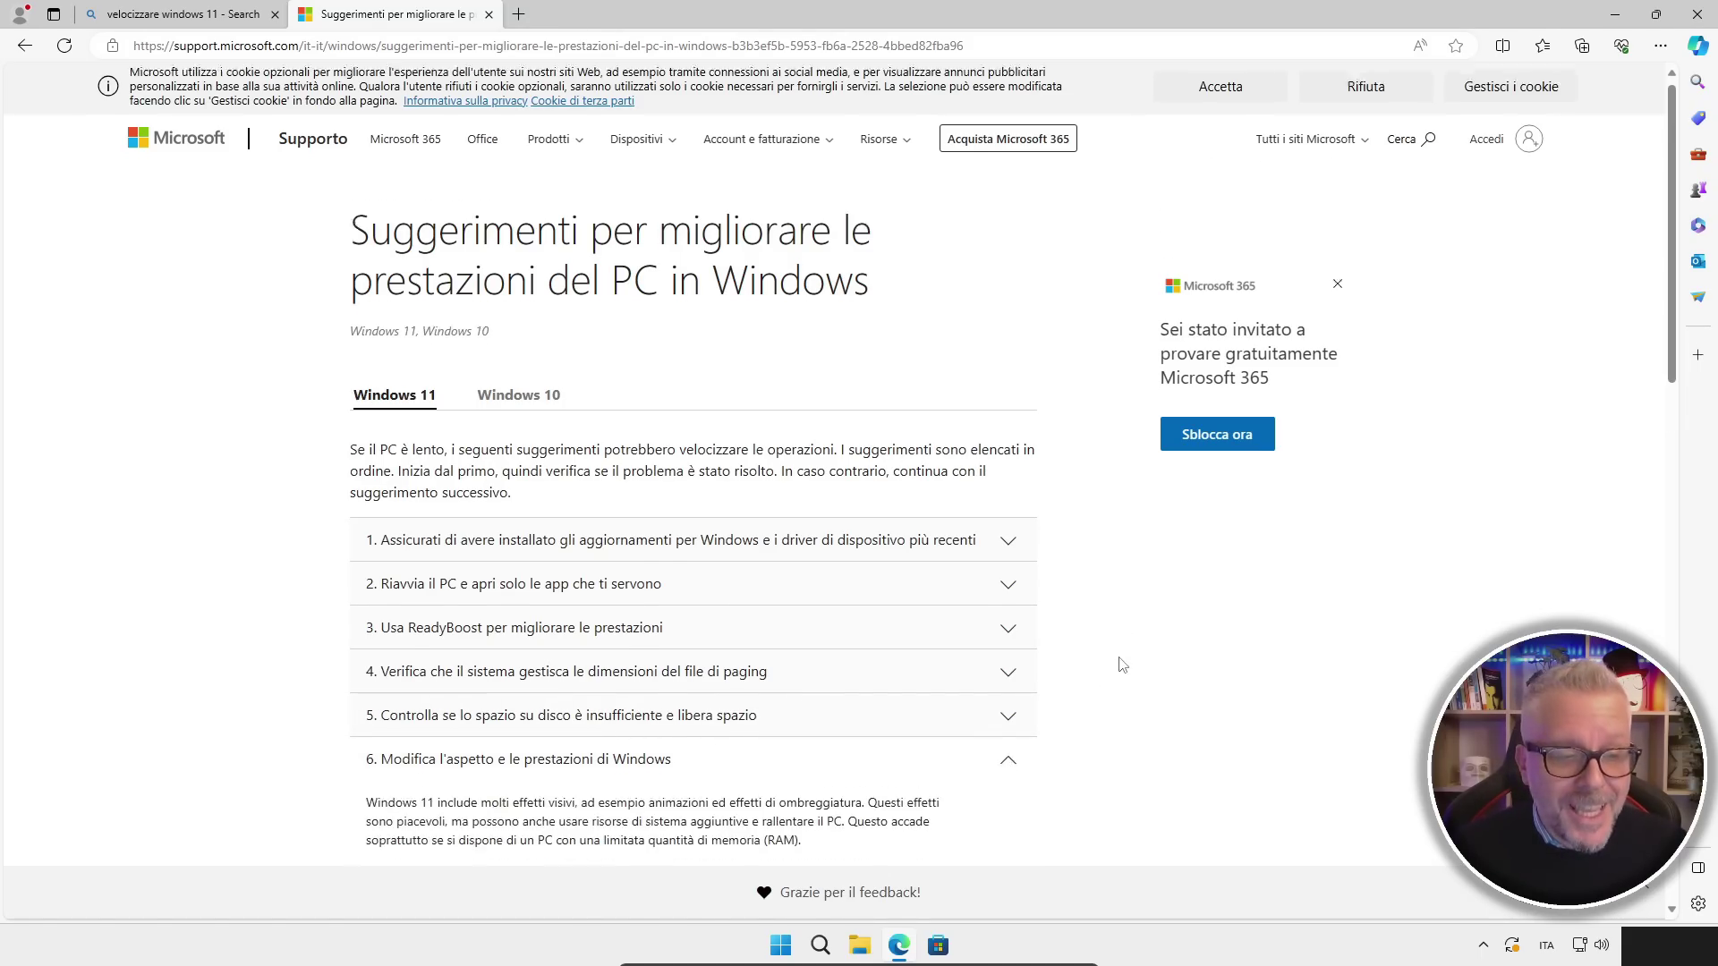
{"action": "scroll", "coordinate": [1121, 655], "scroll_direction": "down", "scroll_amount": 5}
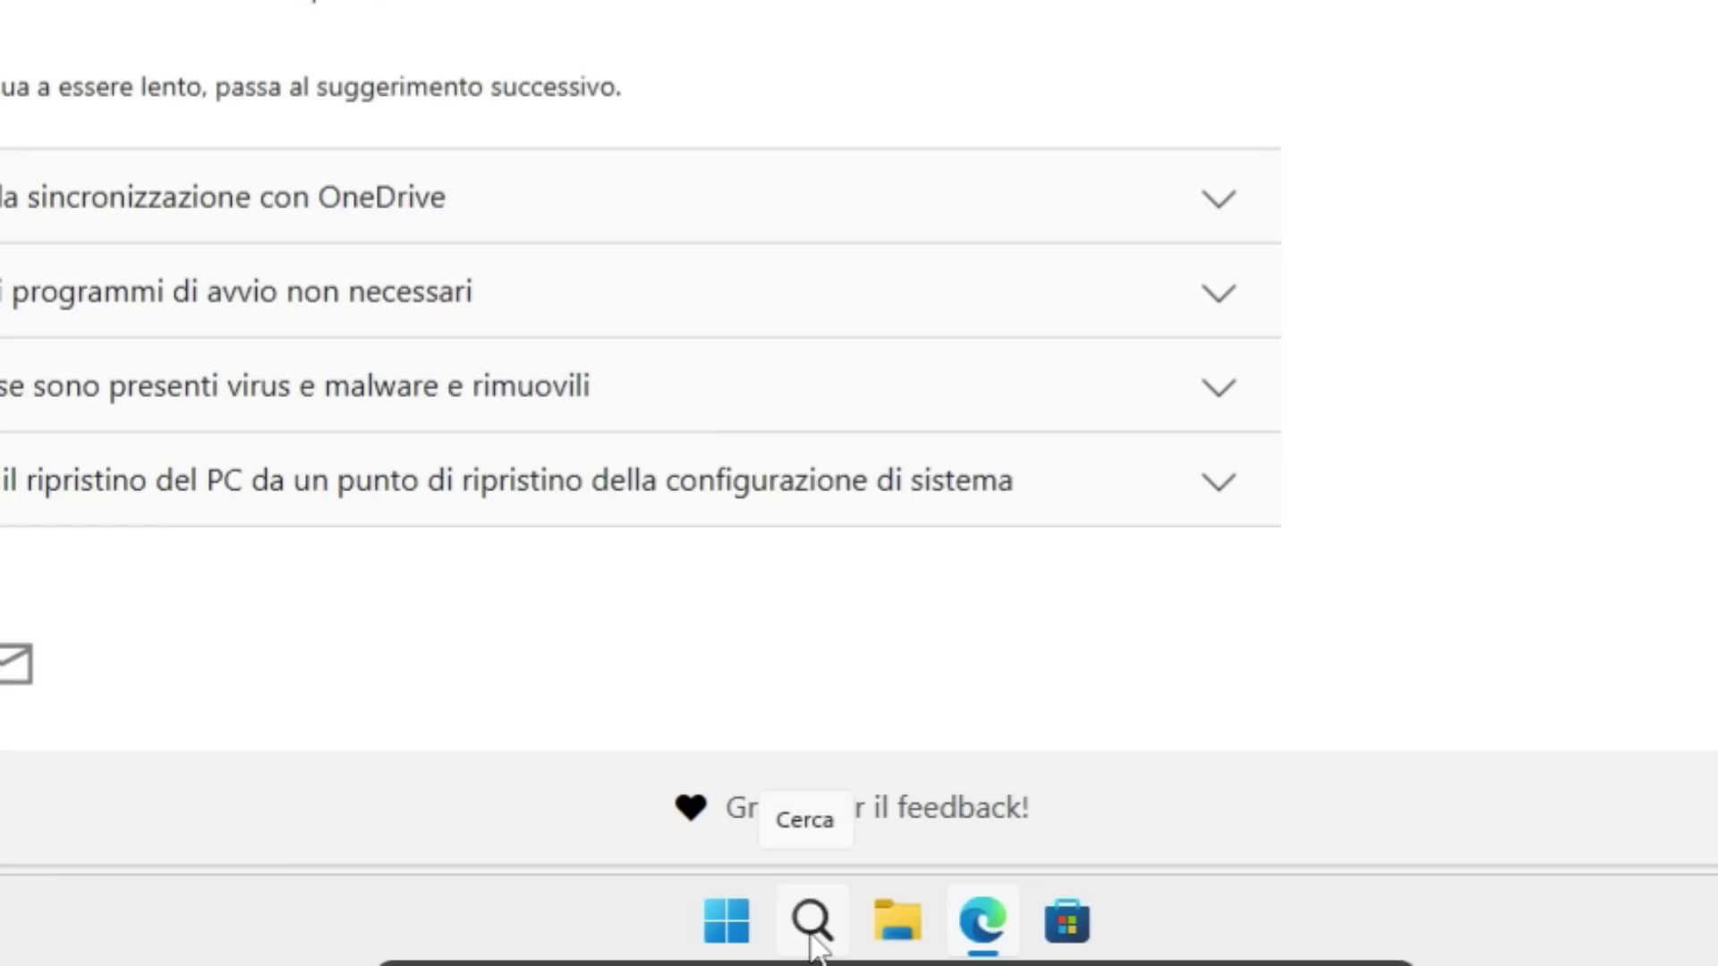
{"action": "left_click", "coordinate": [813, 935]}
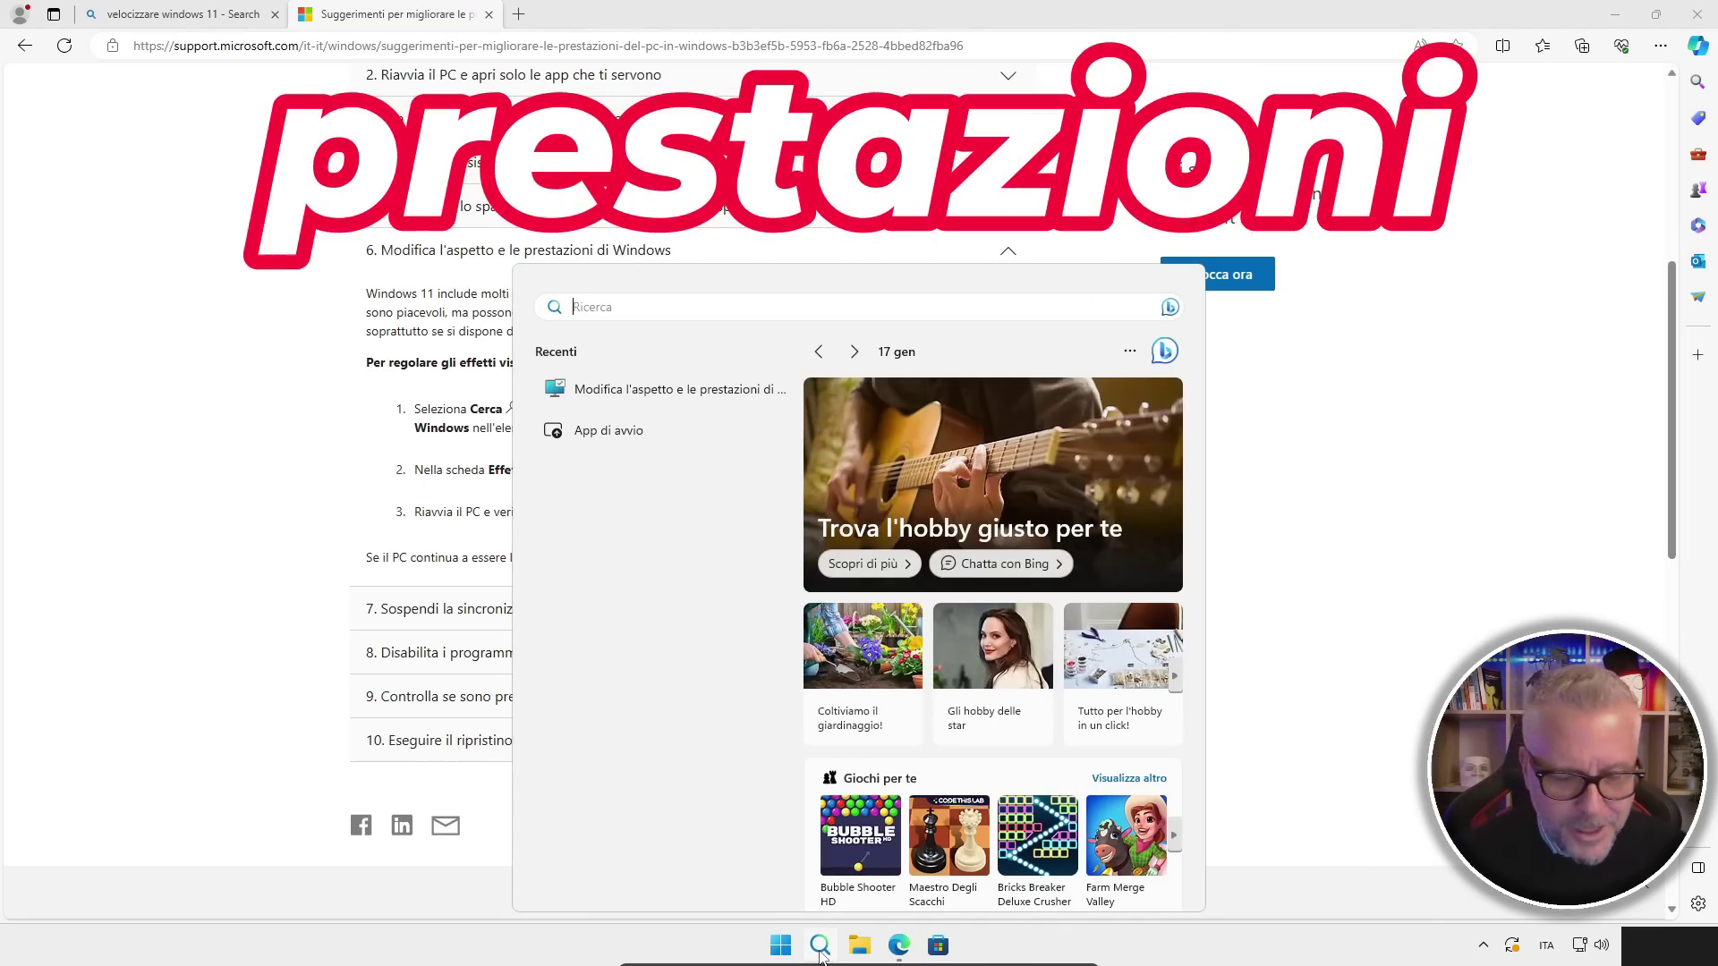
{"action": "type", "text": "prestazioni"}
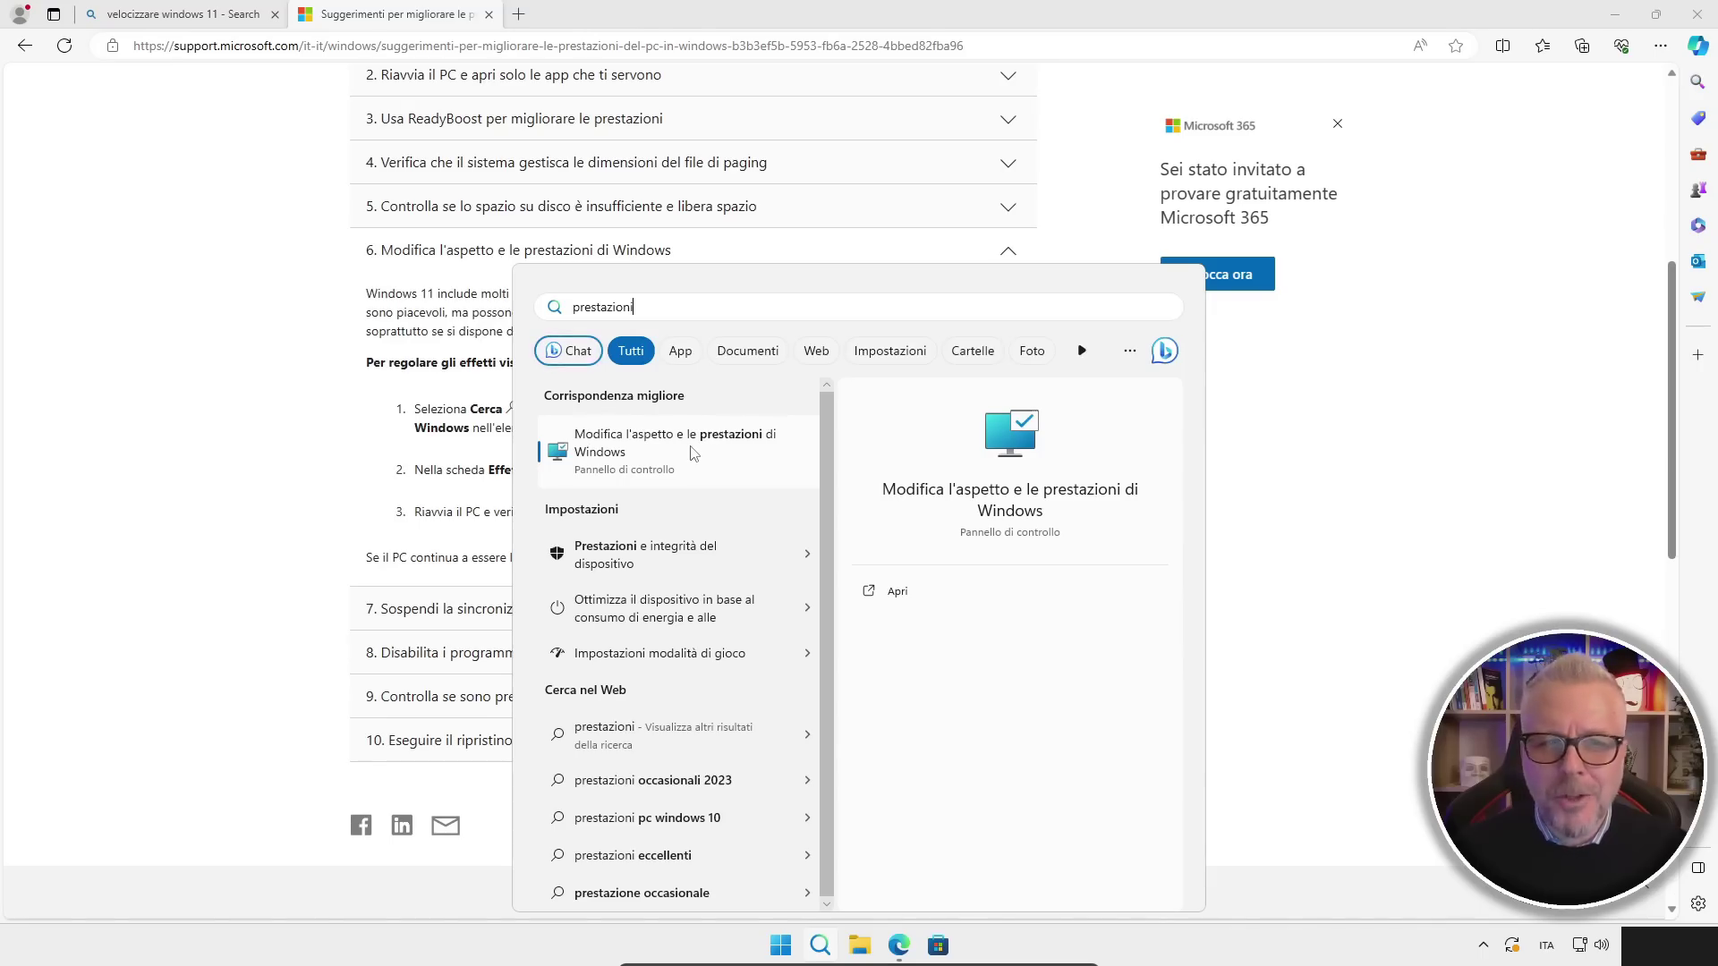
{"action": "left_click", "coordinate": [693, 451]}
{"action": "left_click_drag", "start_coordinate": [317, 132], "coordinate": [1018, 132]}
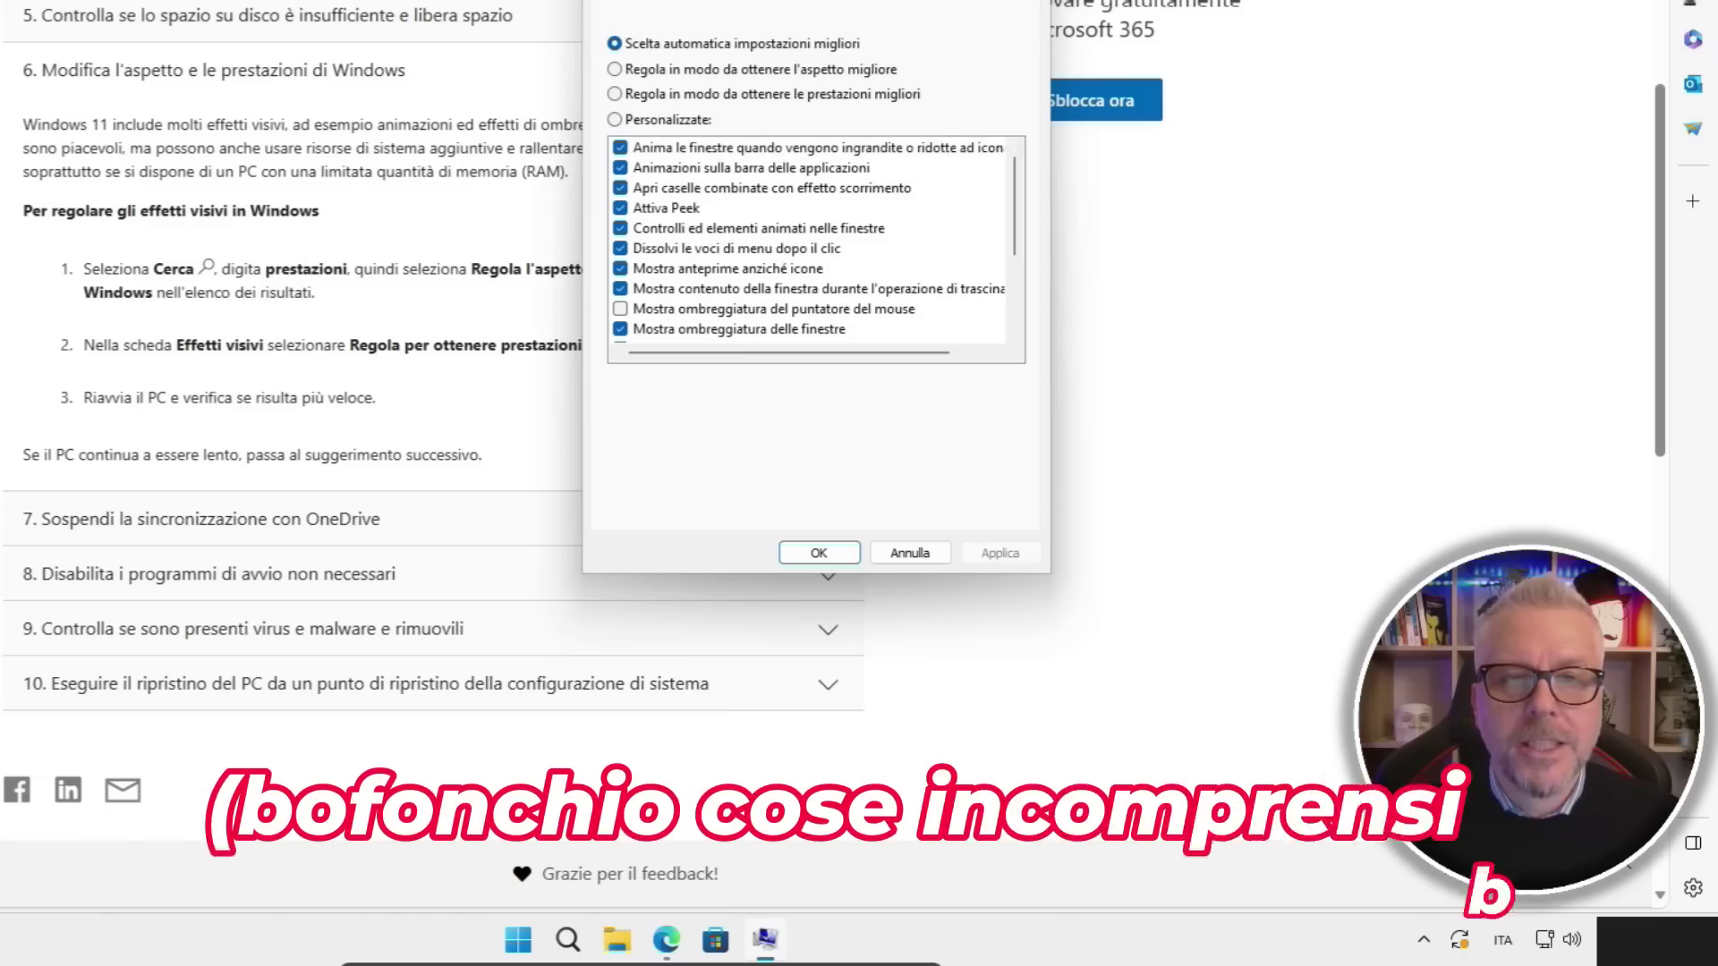
{"action": "left_click_drag", "start_coordinate": [1072, 109], "coordinate": [1548, 127]}
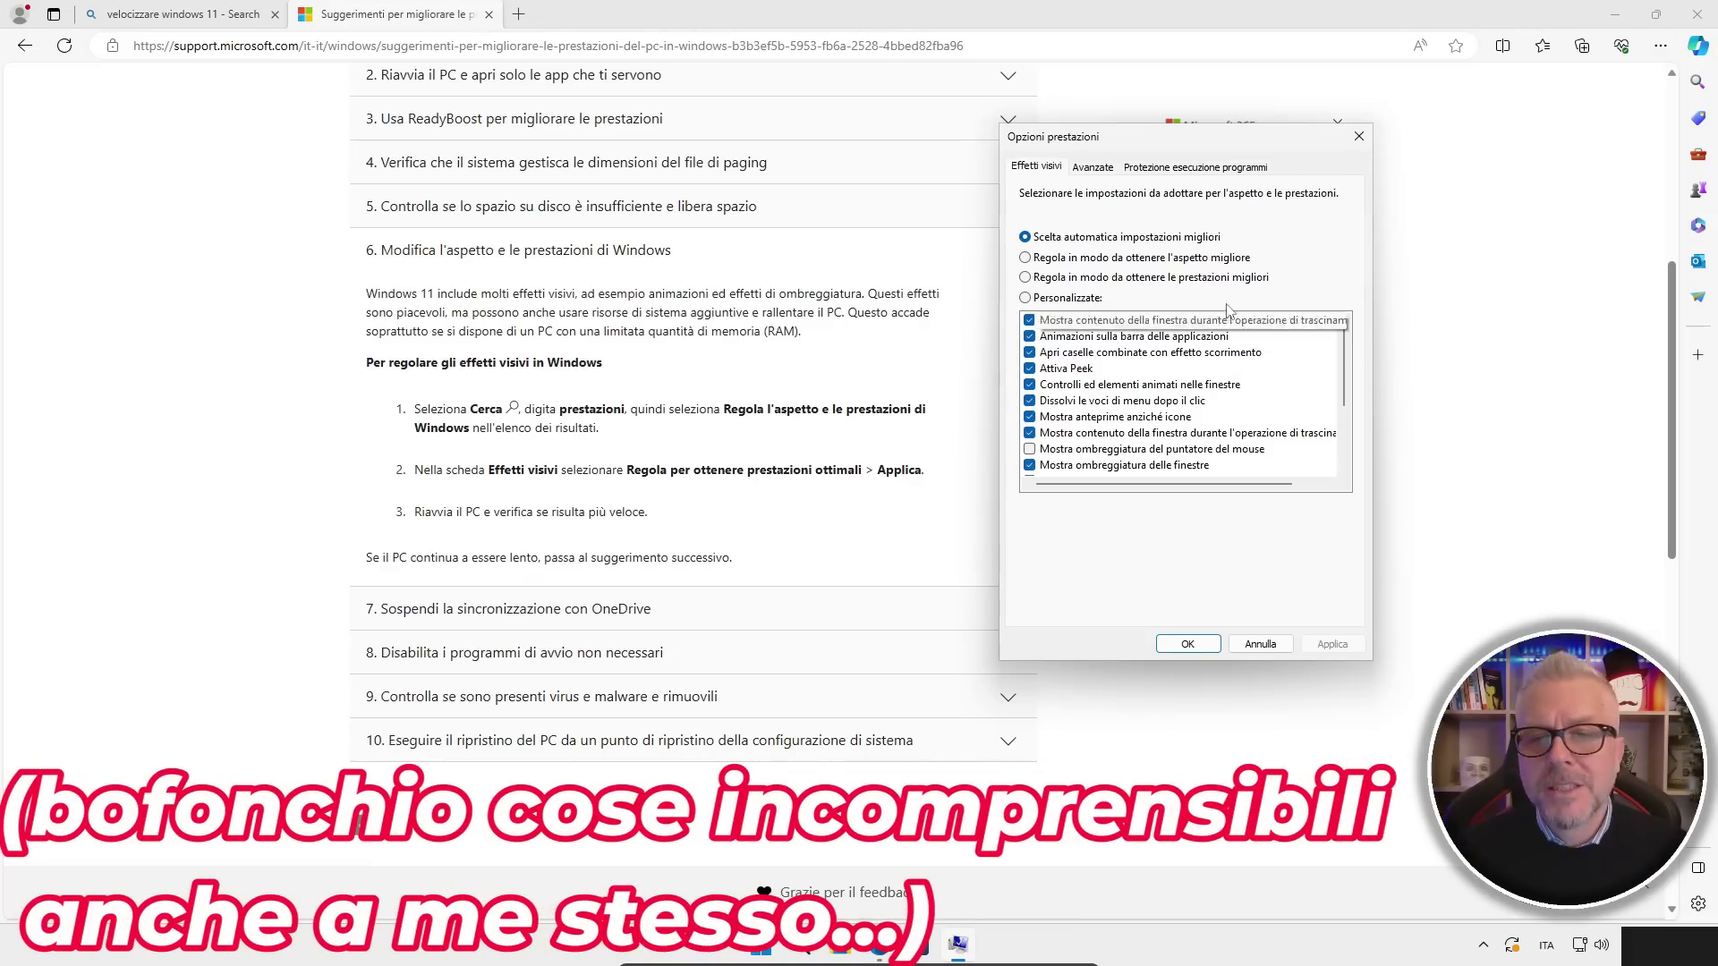
Step: Set the visual effects to "Regola in modo da ottenere le prestazioni migliori", re-enable "Smussa gli angoli dei caratteri dello schermo" and apply
{"action": "left_click", "coordinate": [904, 106]}
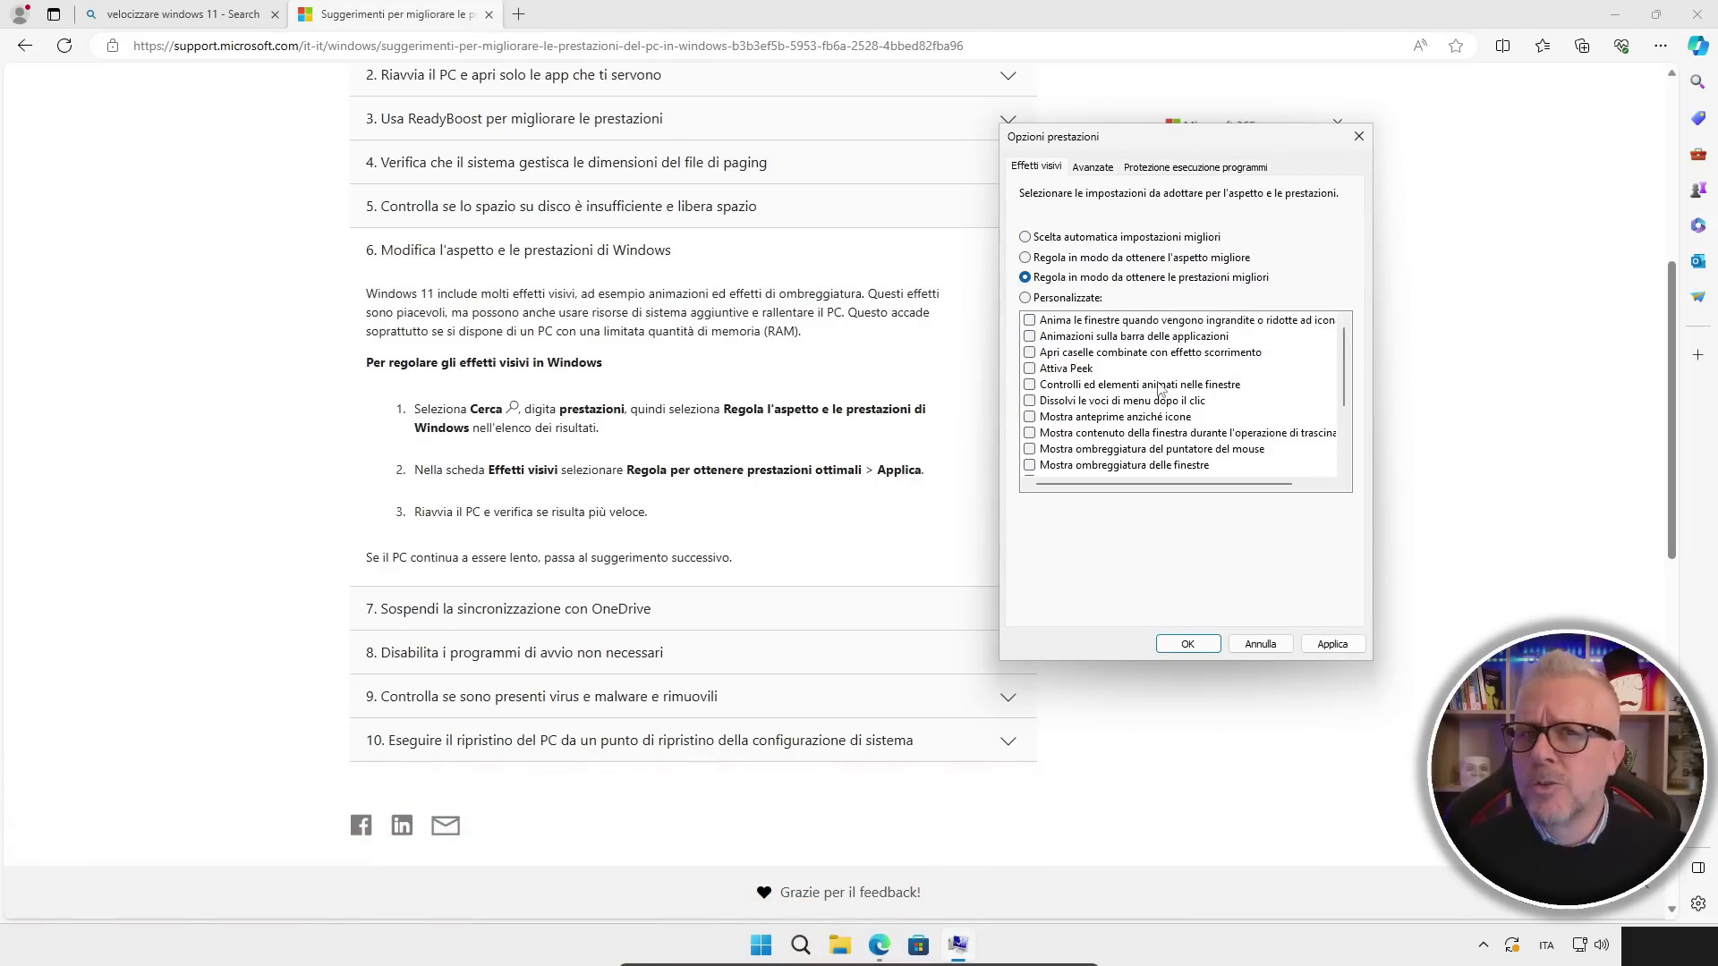
{"action": "scroll", "coordinate": [1161, 387], "scroll_direction": "down", "scroll_amount": 3}
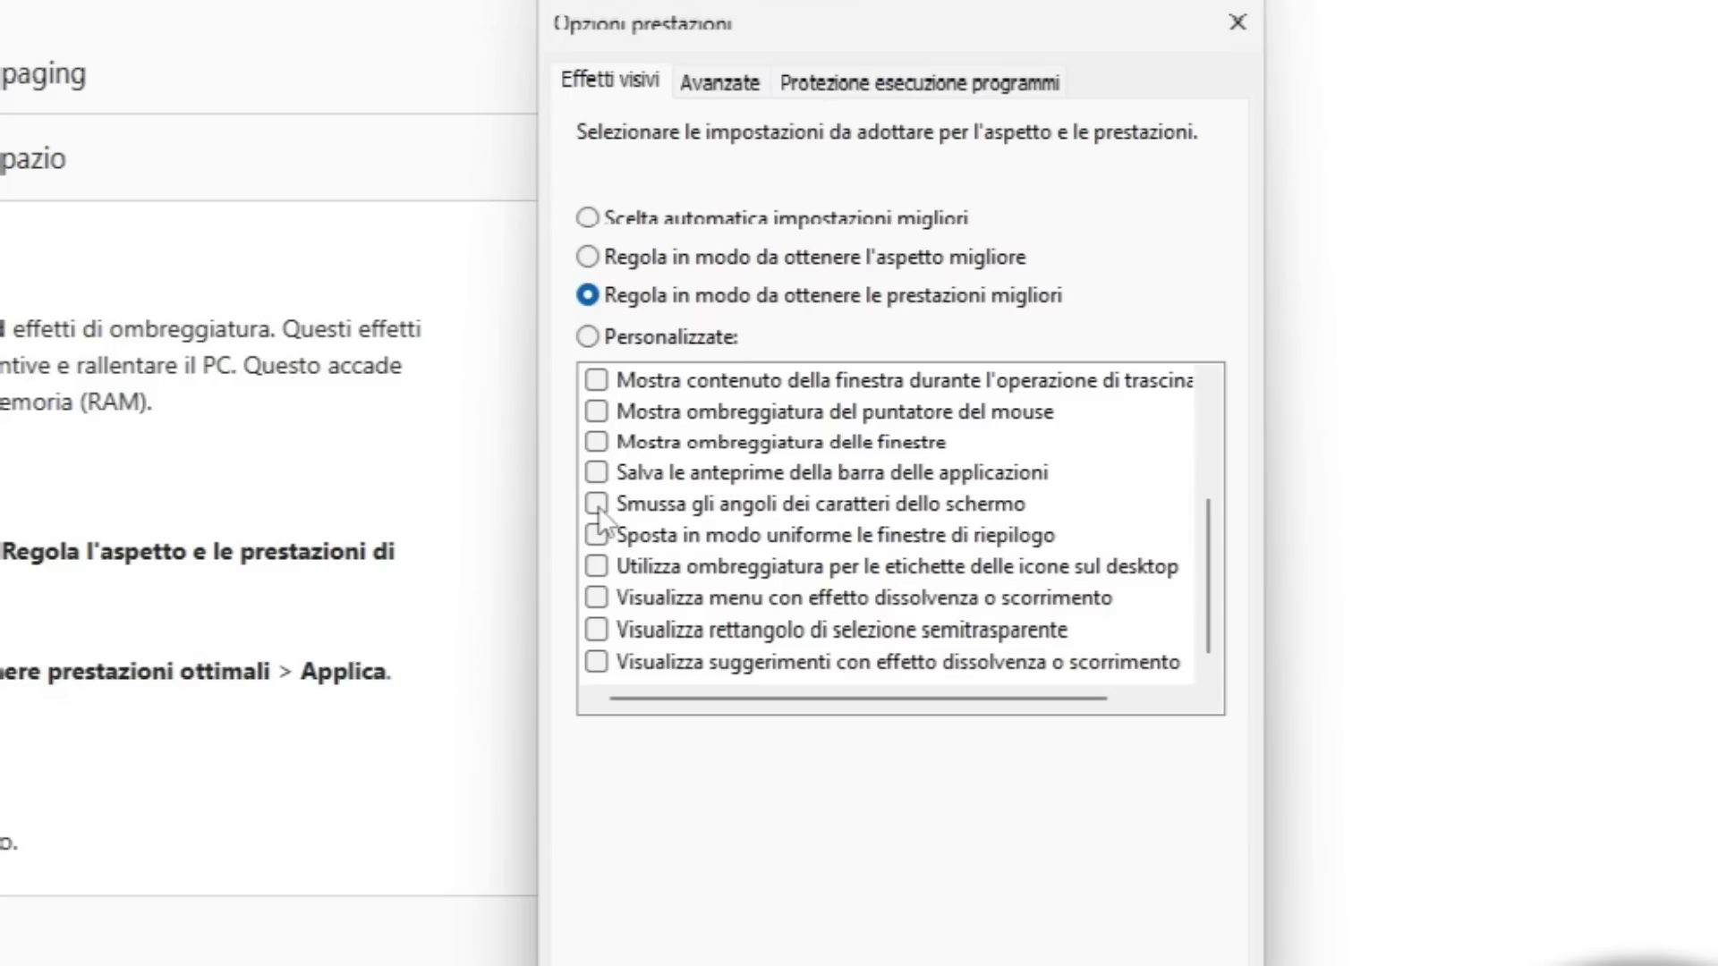
{"action": "left_click", "coordinate": [1038, 385]}
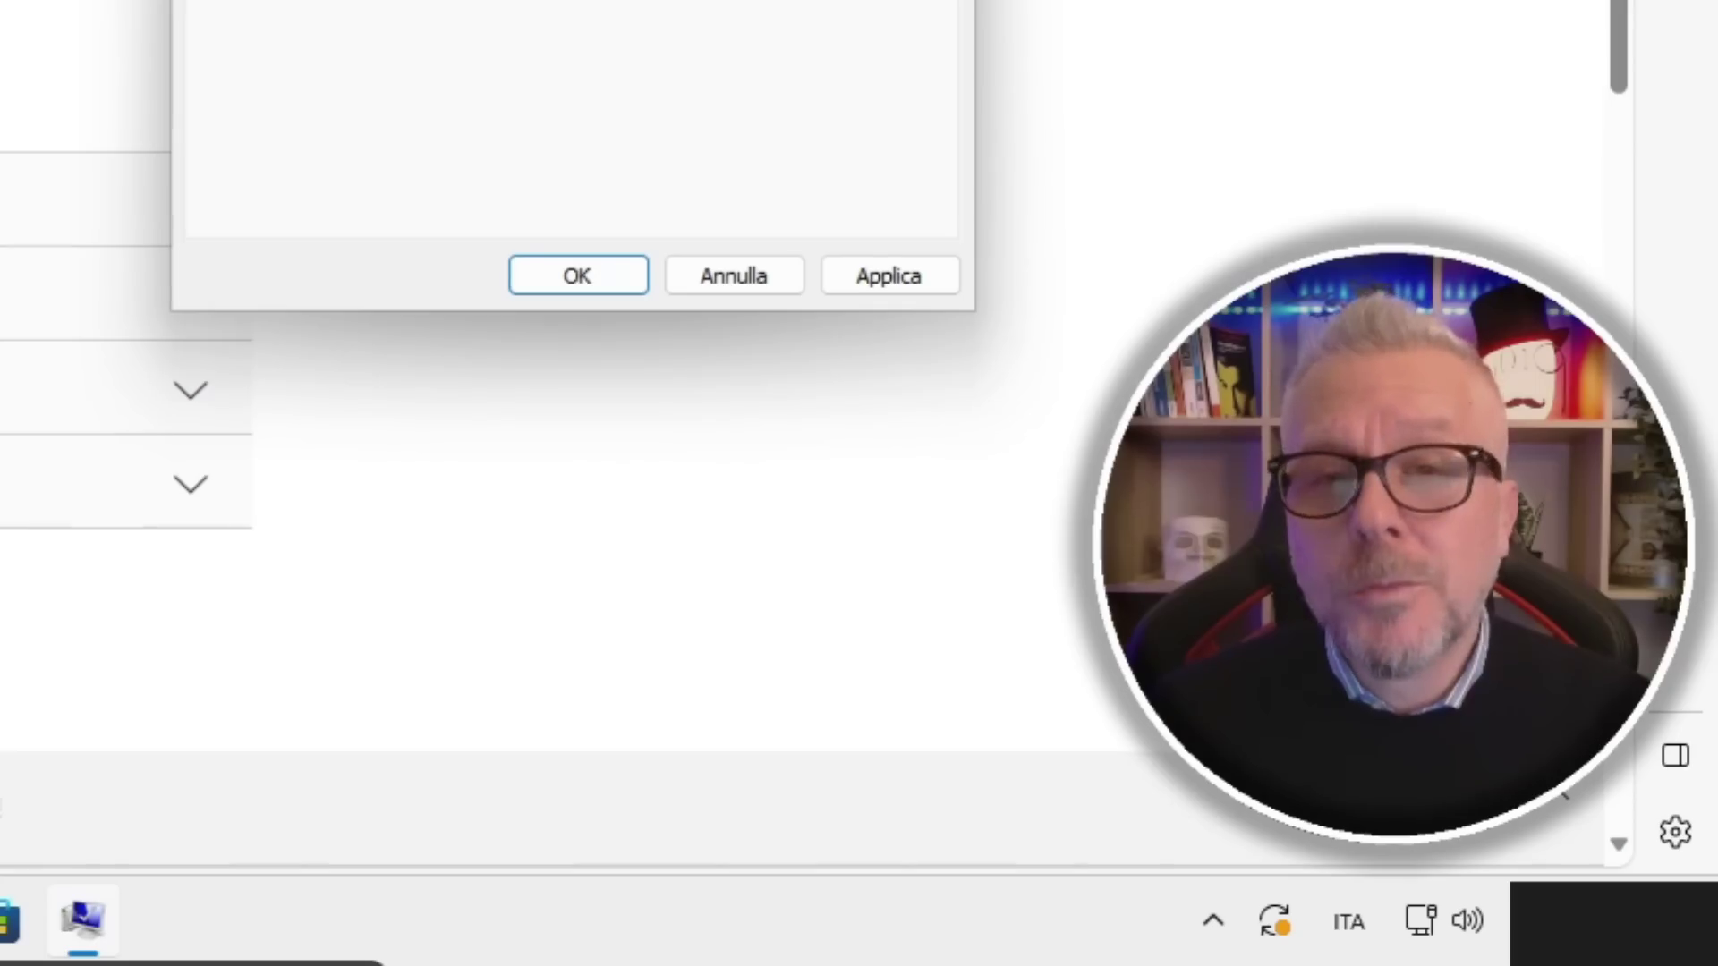
{"action": "left_click", "coordinate": [907, 281]}
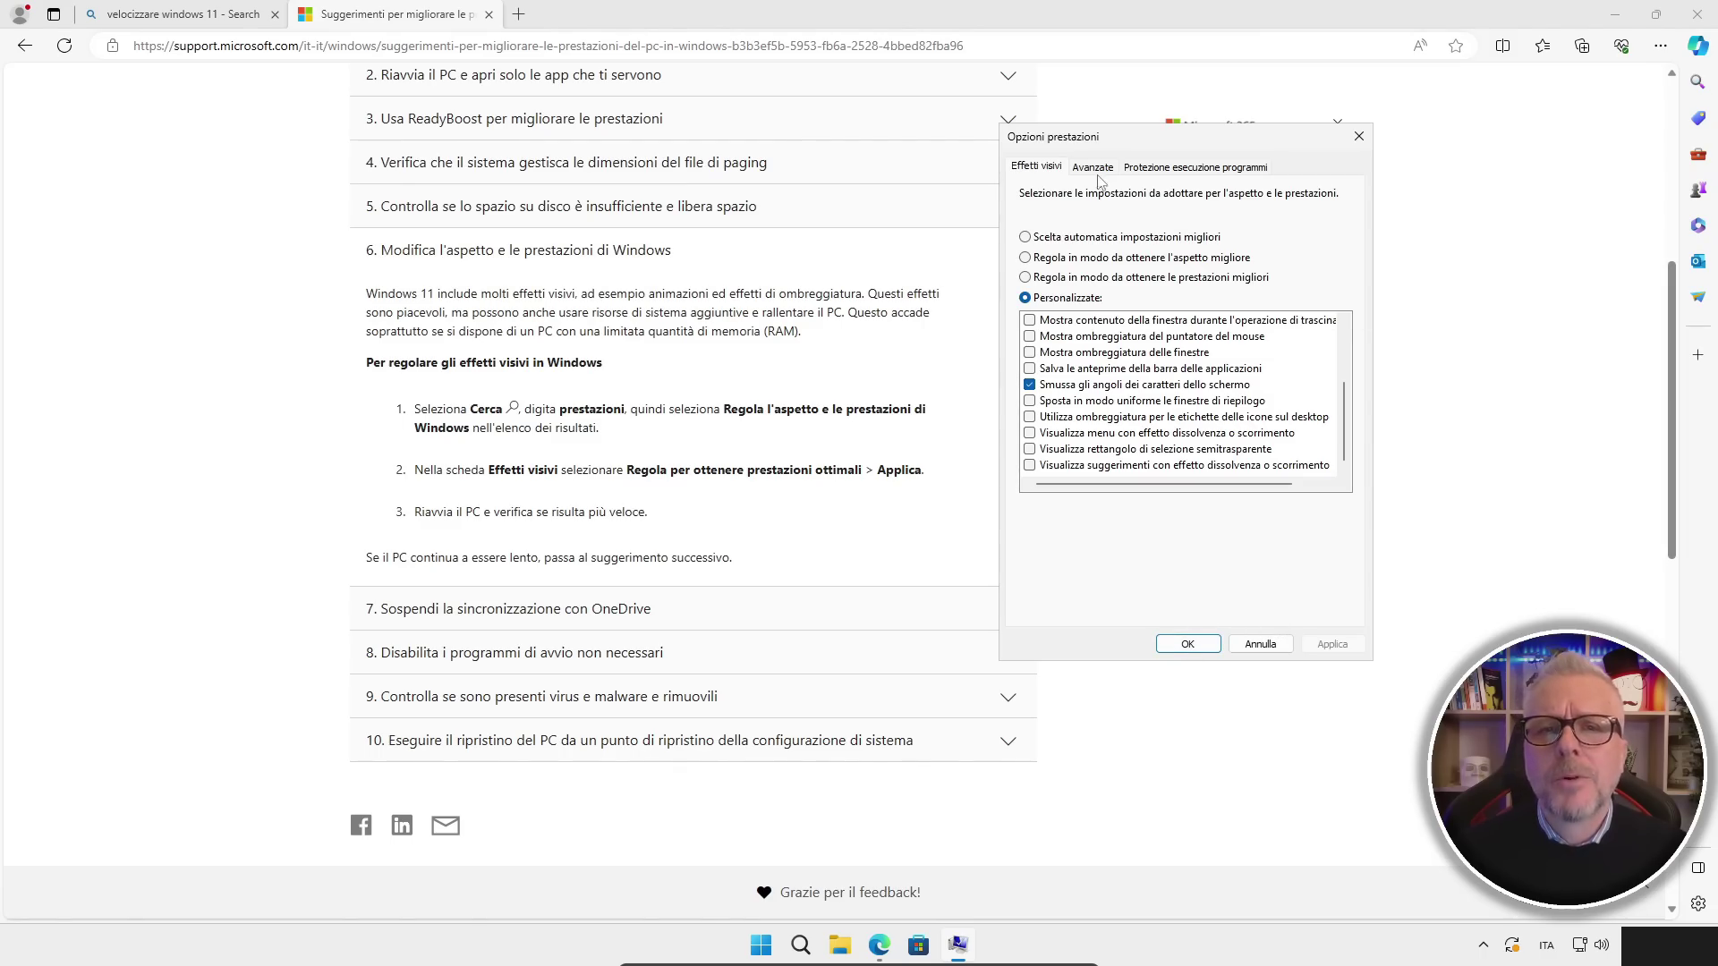
Step: Open the virtual memory settings from the advanced performance options to check the automatic paging file management
{"action": "left_click", "coordinate": [1094, 166]}
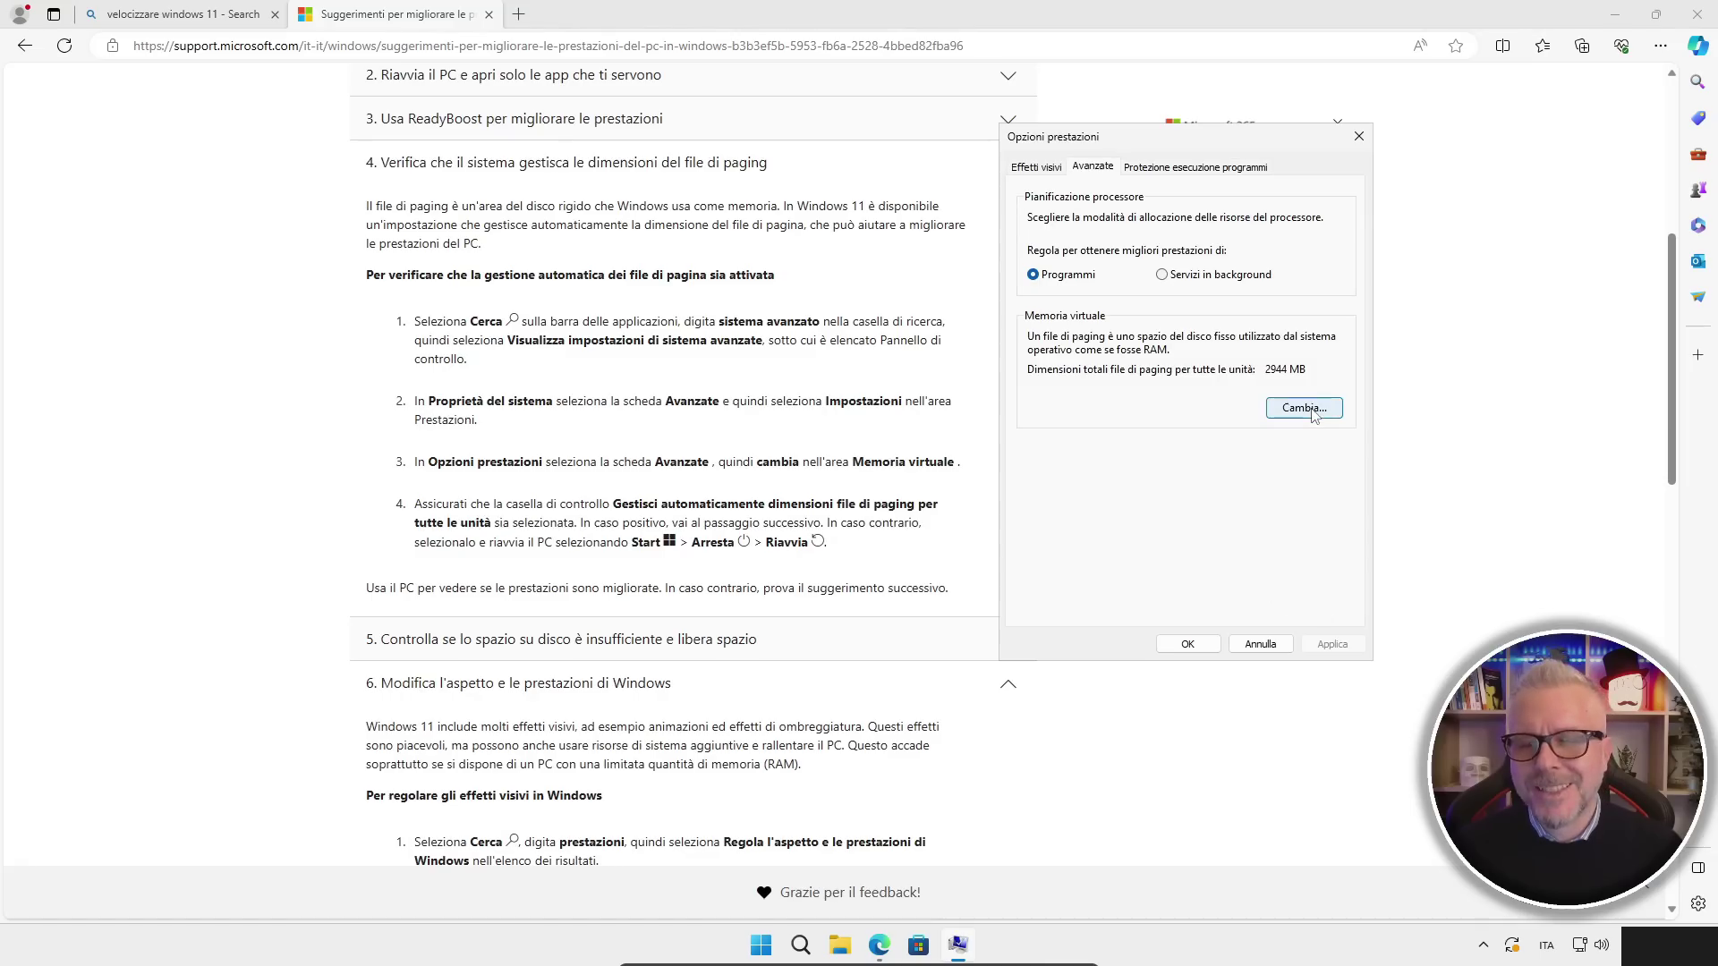
{"action": "left_click", "coordinate": [1305, 408]}
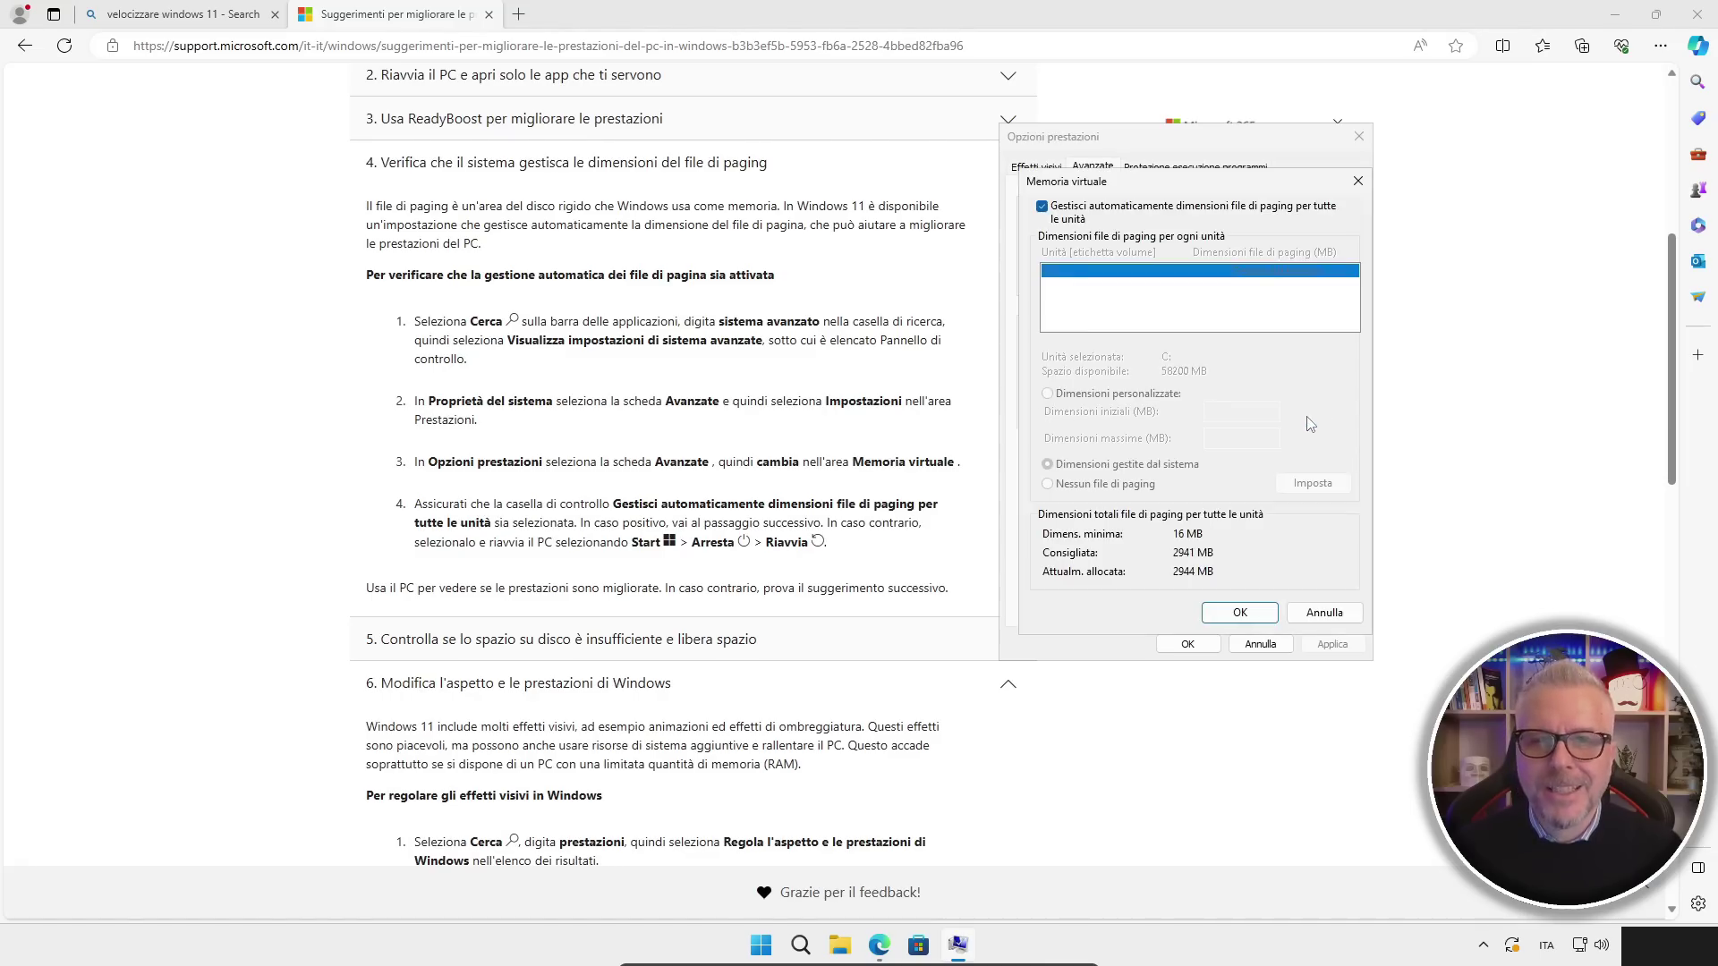